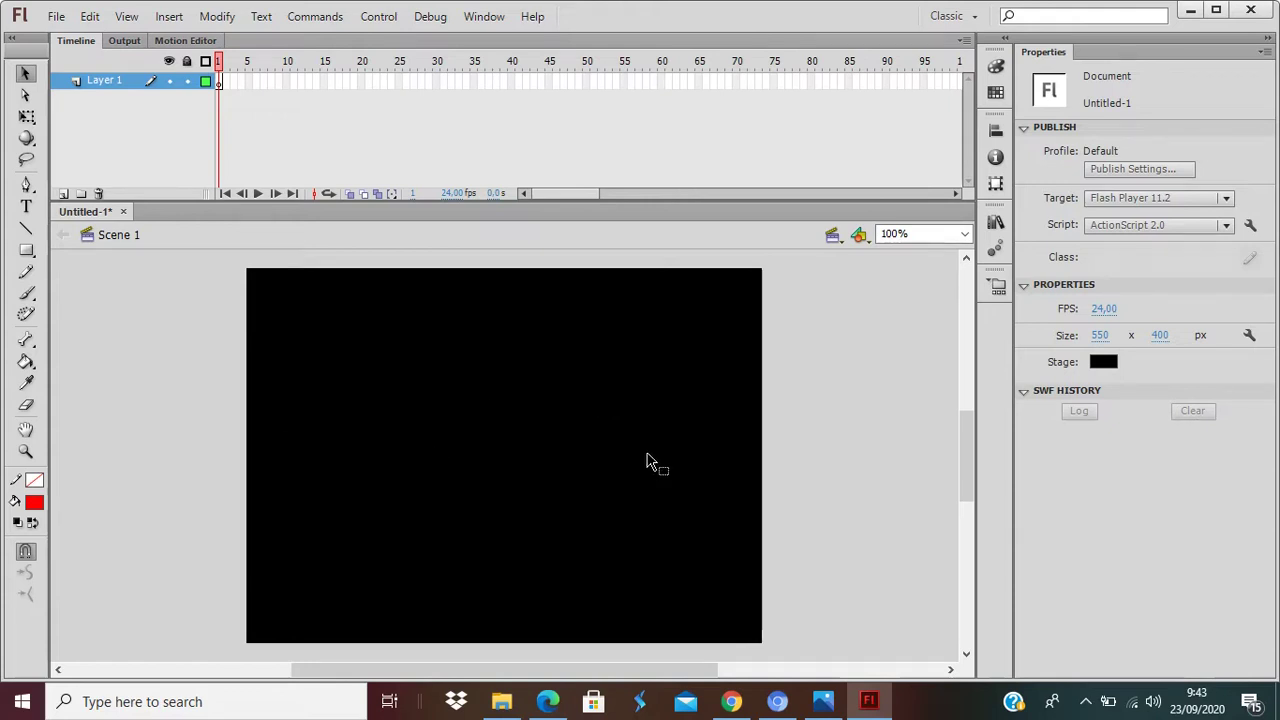
Set the stage background colour to white and the stage height to 300 px.
left_click(1102, 362)
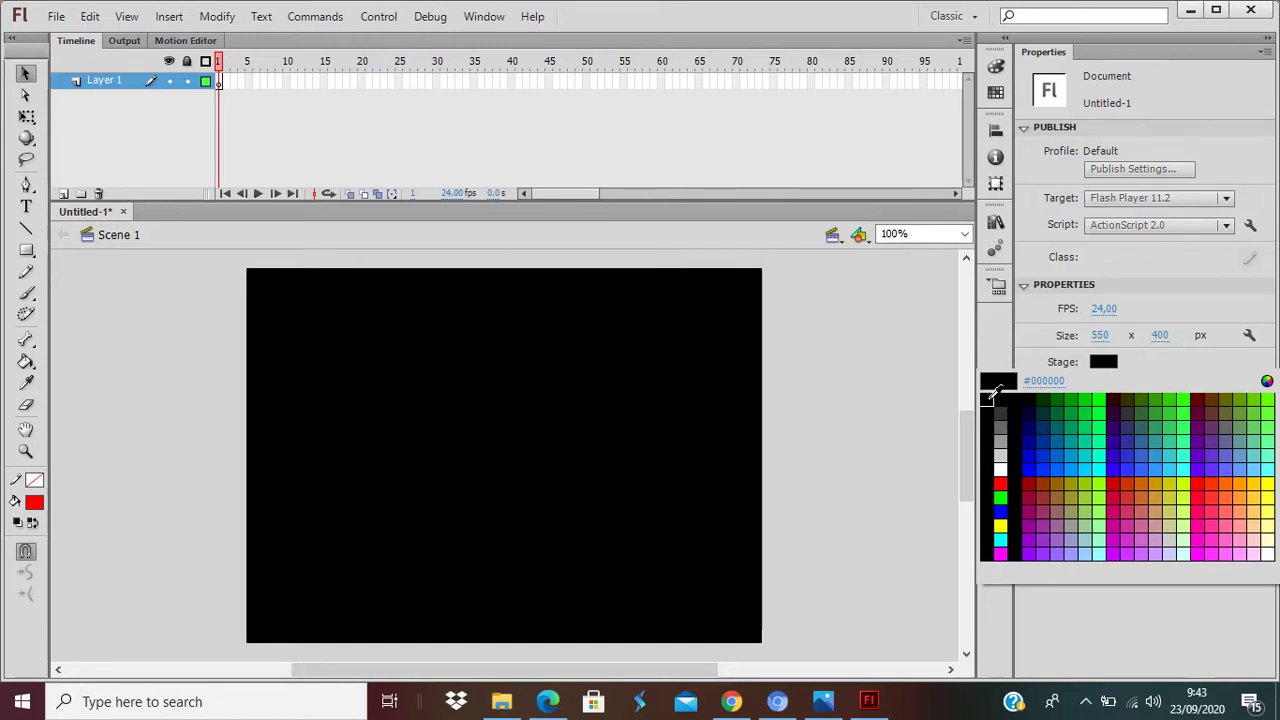
left_click(1001, 469)
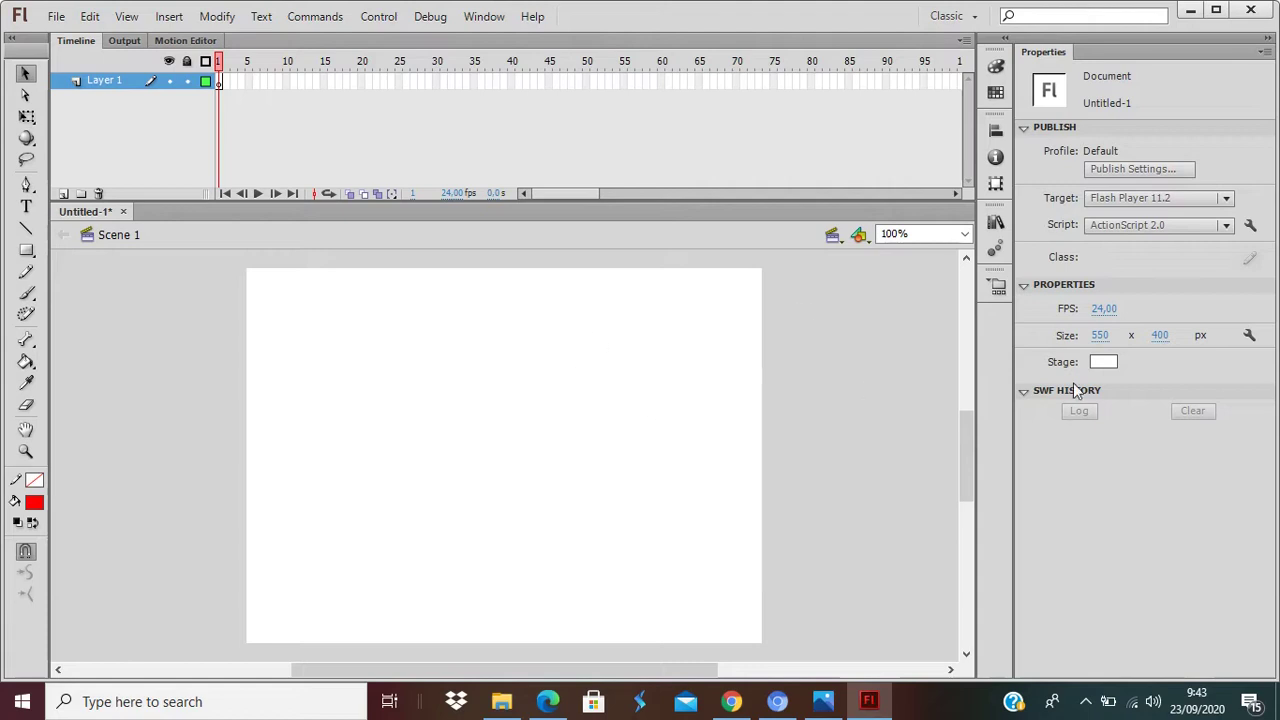
left_click(1160, 335)
type("200")
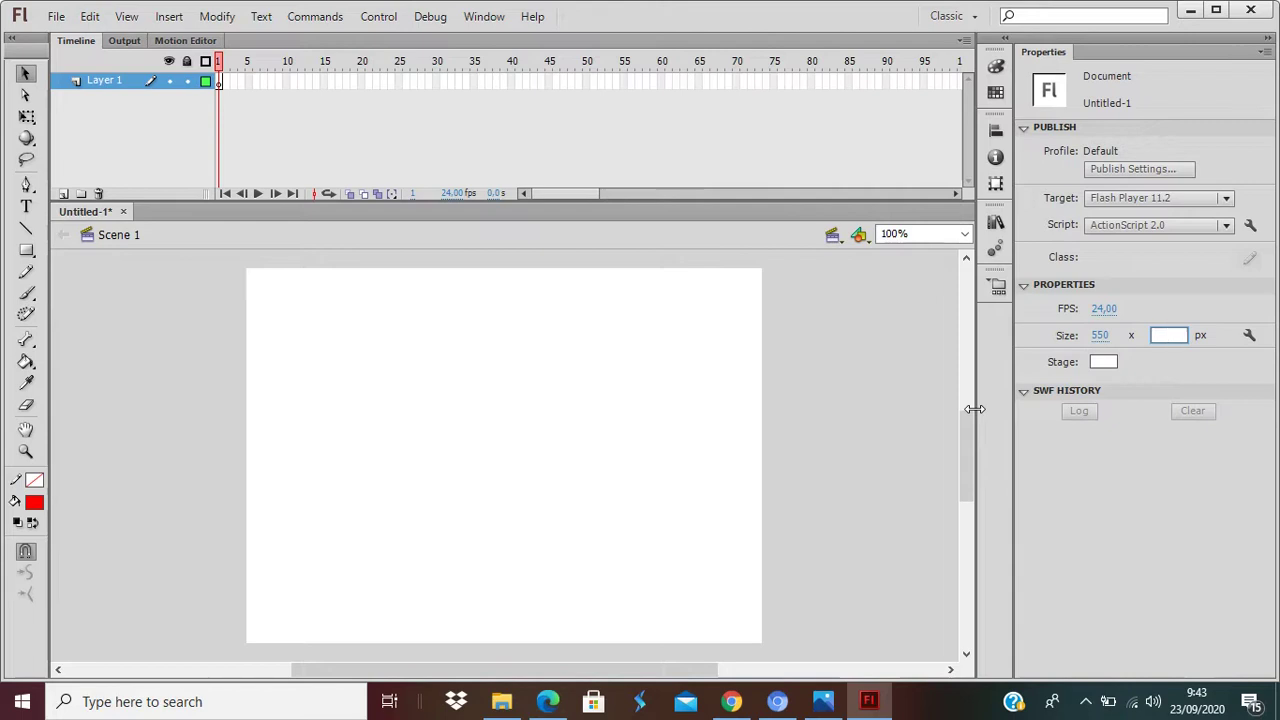
type("300")
key("Return")
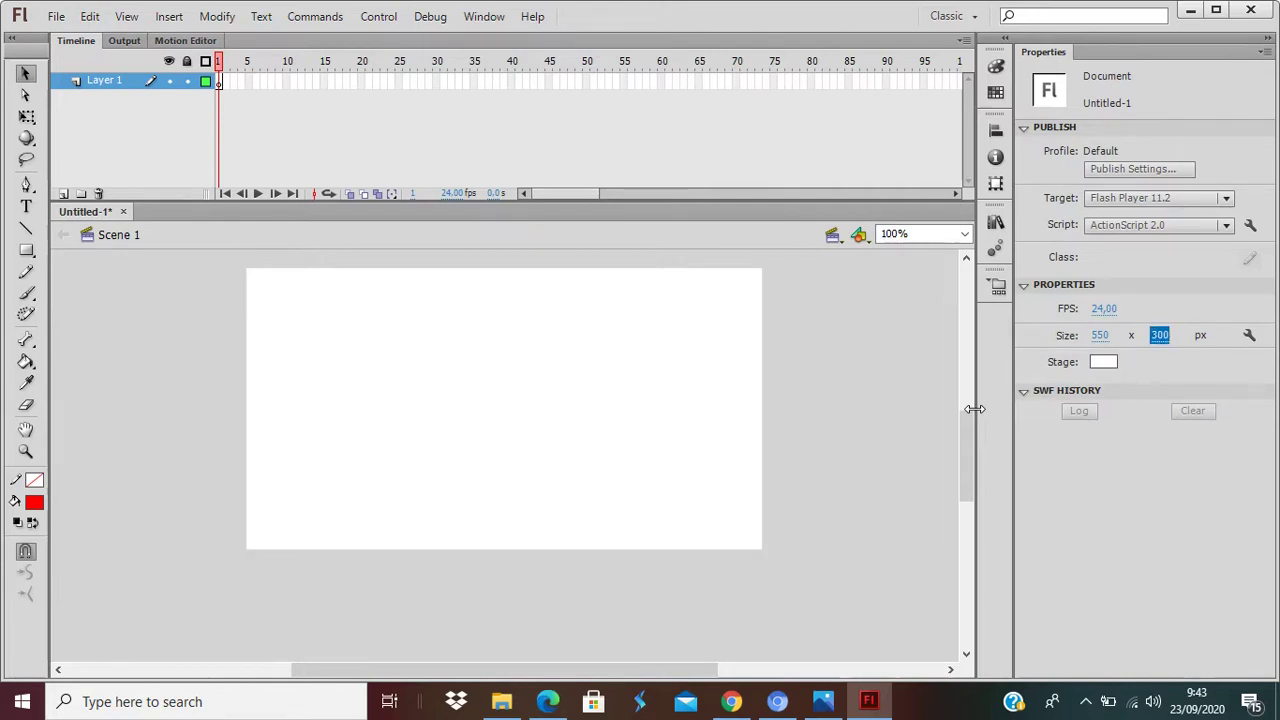
Set the stage width to 1100 px and preview the empty movie at that size.
left_click(1104, 337)
type("1")
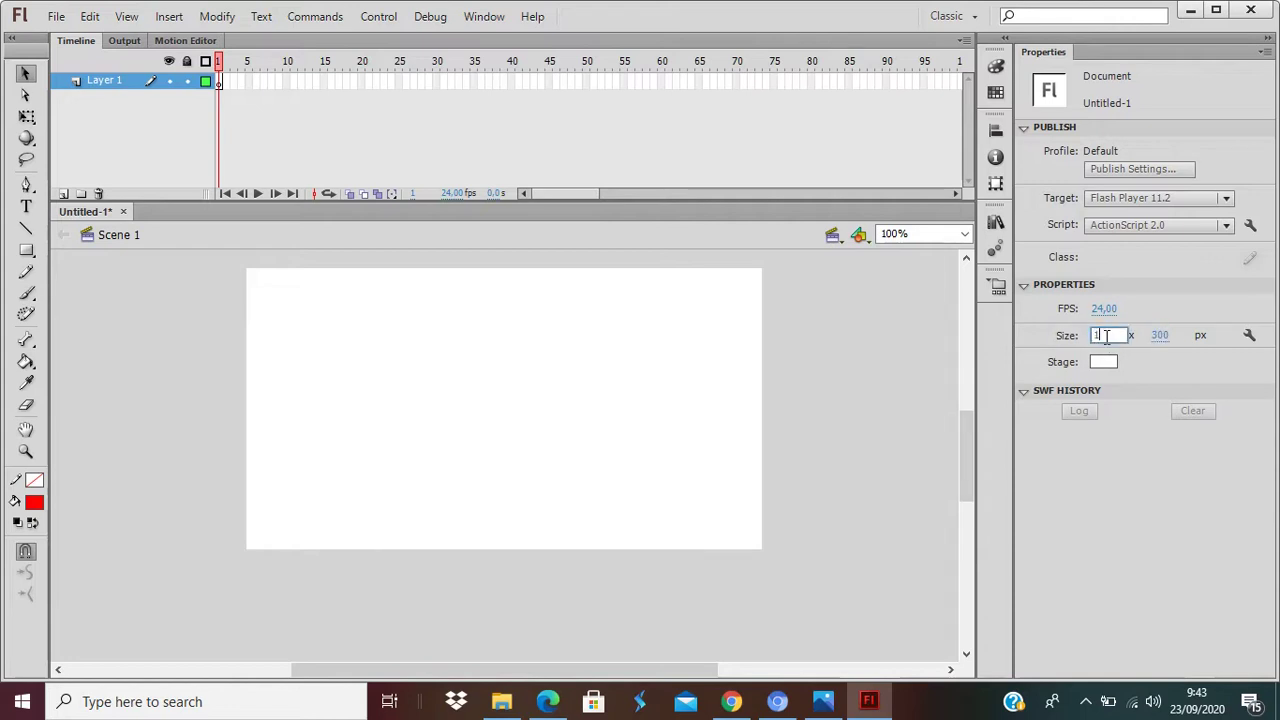
type("100")
key("Return")
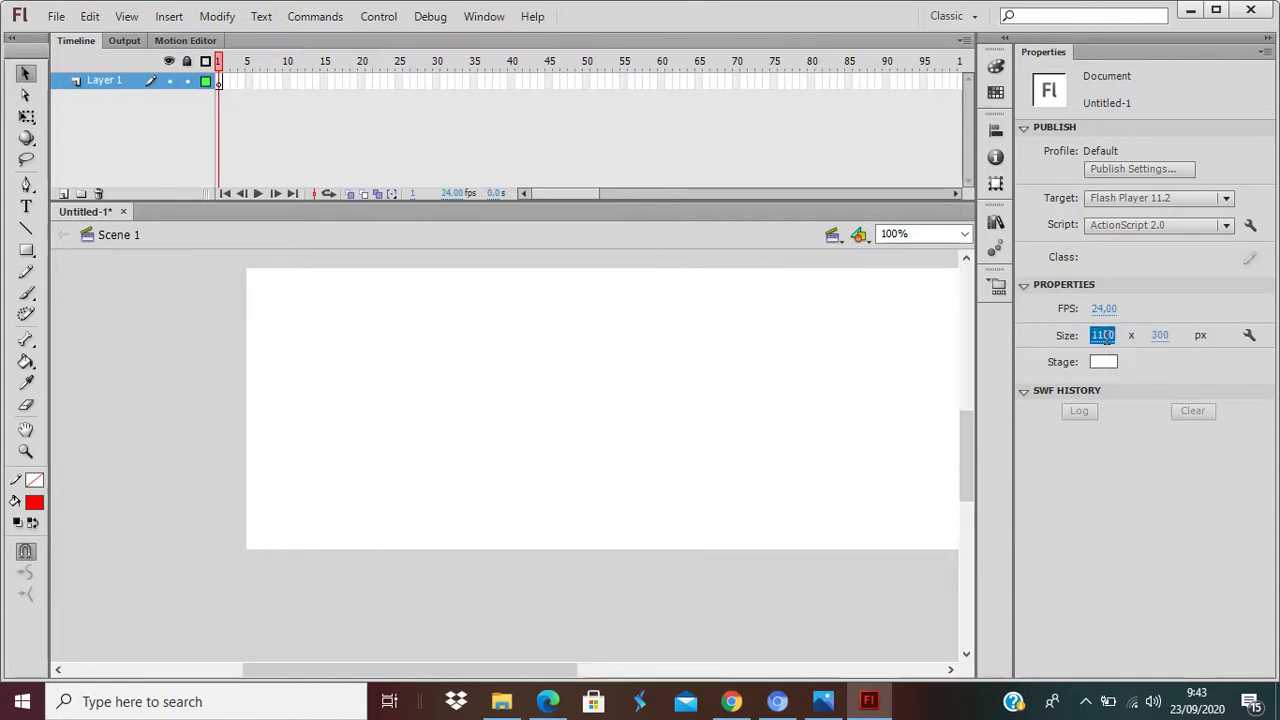
left_click(715, 431)
key("space")
left_click_drag(809, 427, 674, 430)
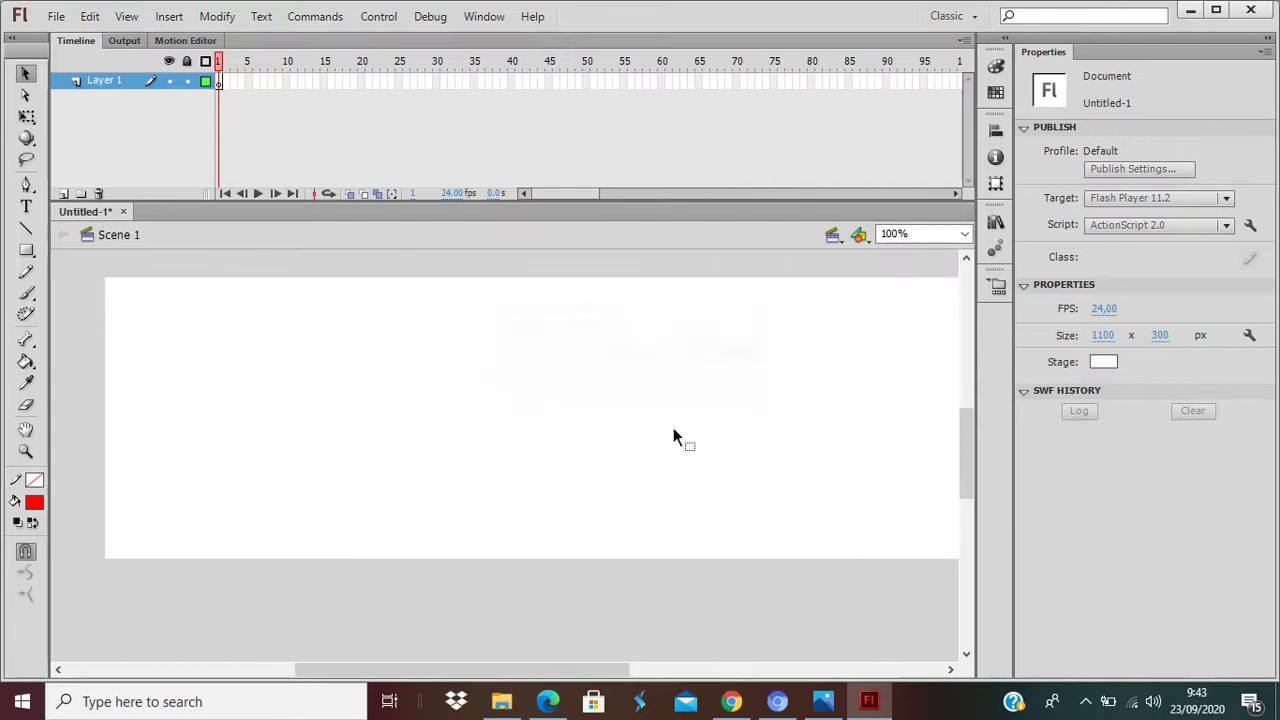
key("ctrl+Return")
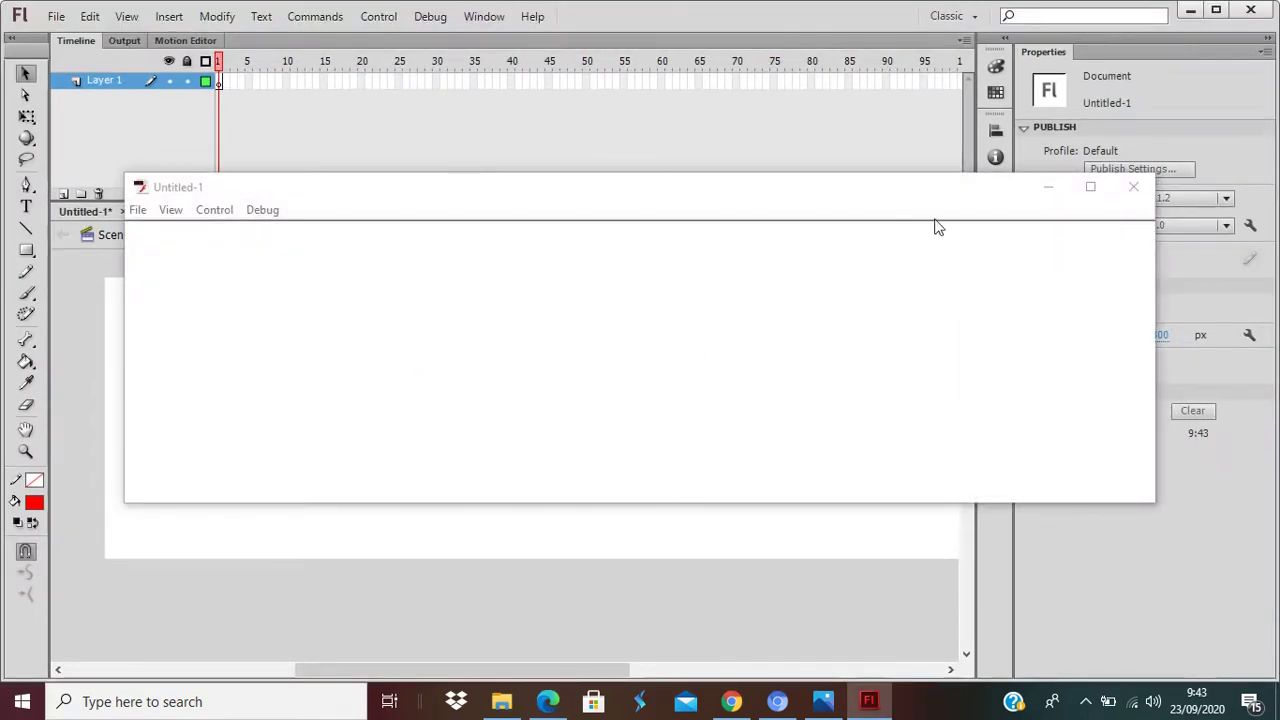
left_click(1133, 187)
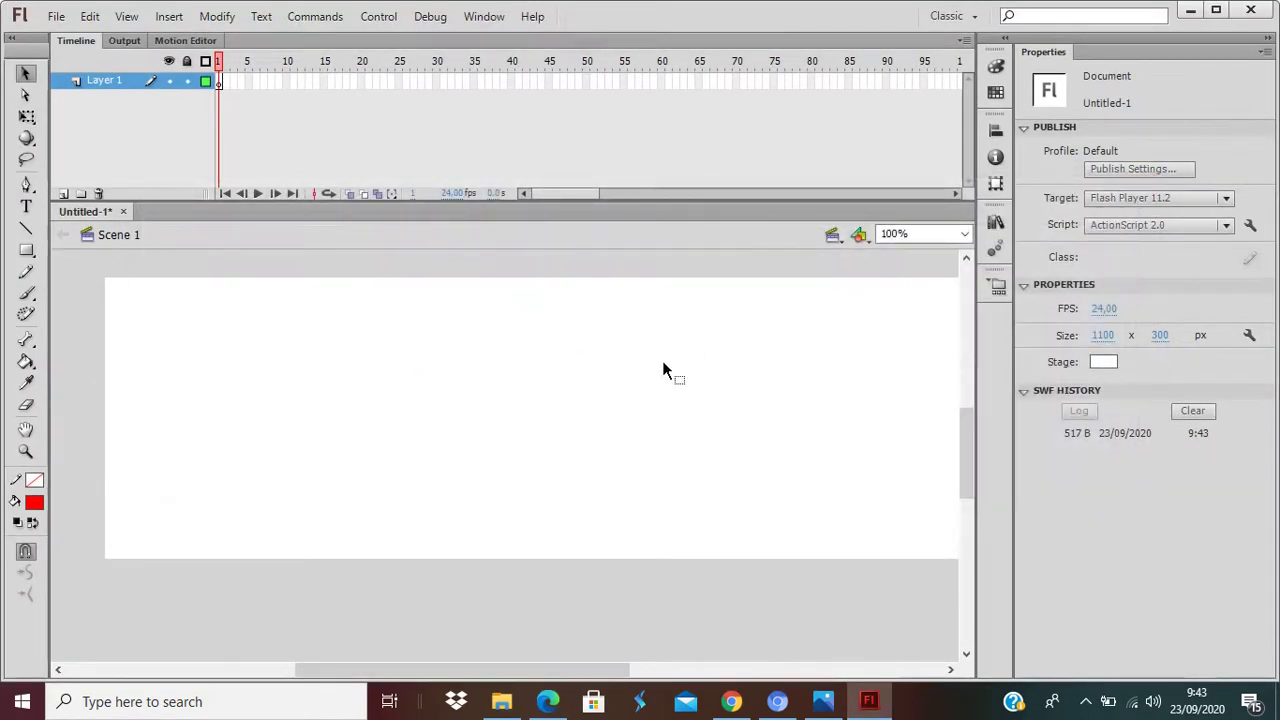
Set the stage width to 720 px.
left_click(1105, 334)
type("7")
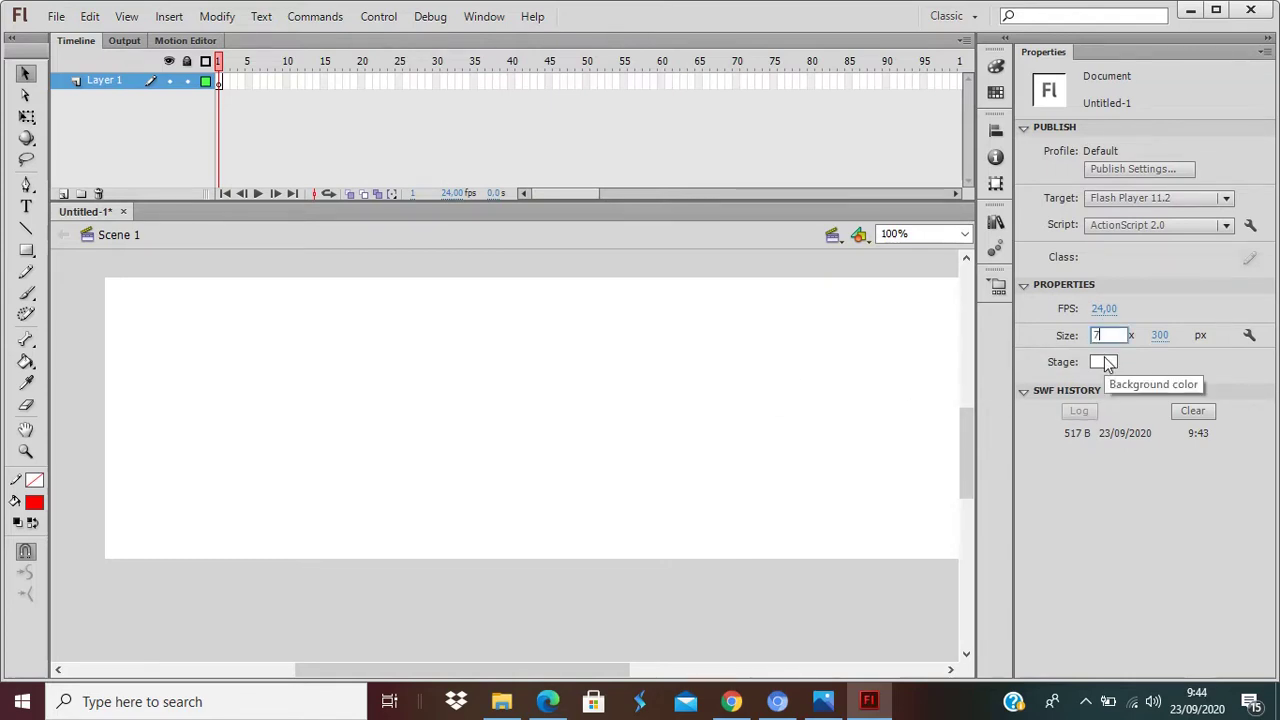
type("20")
key("Return")
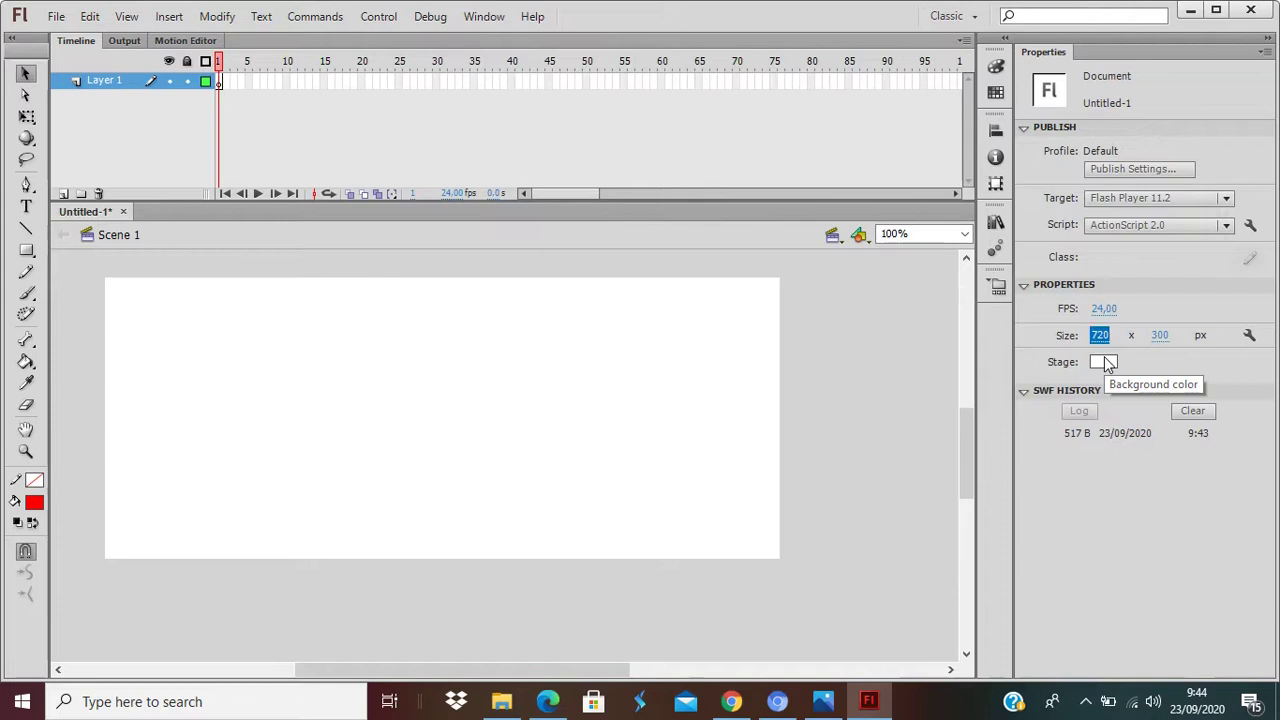
left_click(434, 370)
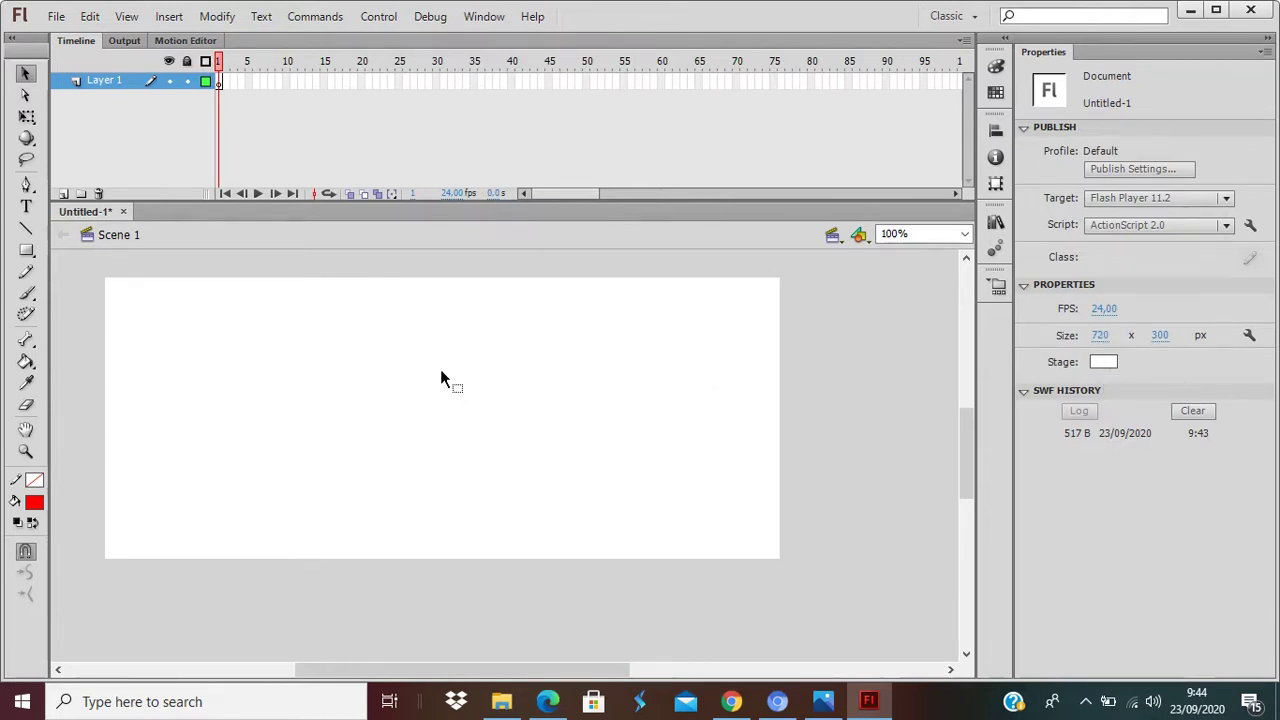
Rename Layer 1 as "Teks Besar".
double_click(95, 81)
type("Teks")
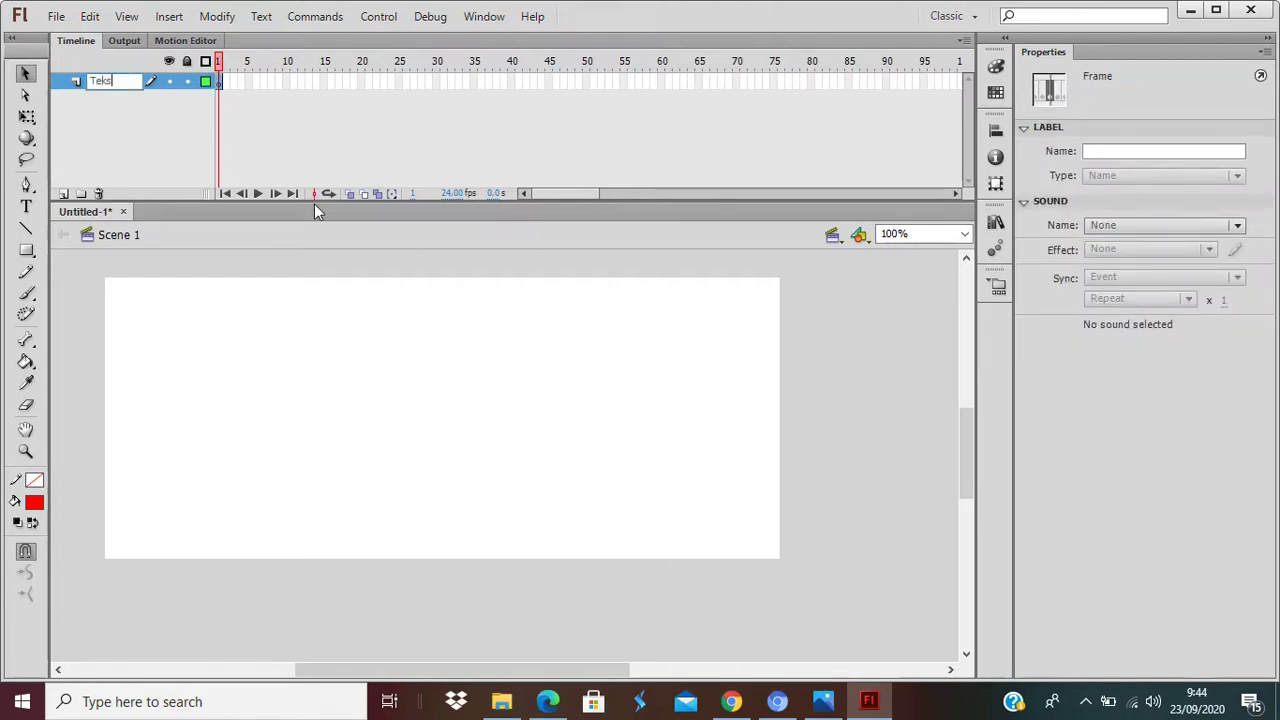
type(" Besar")
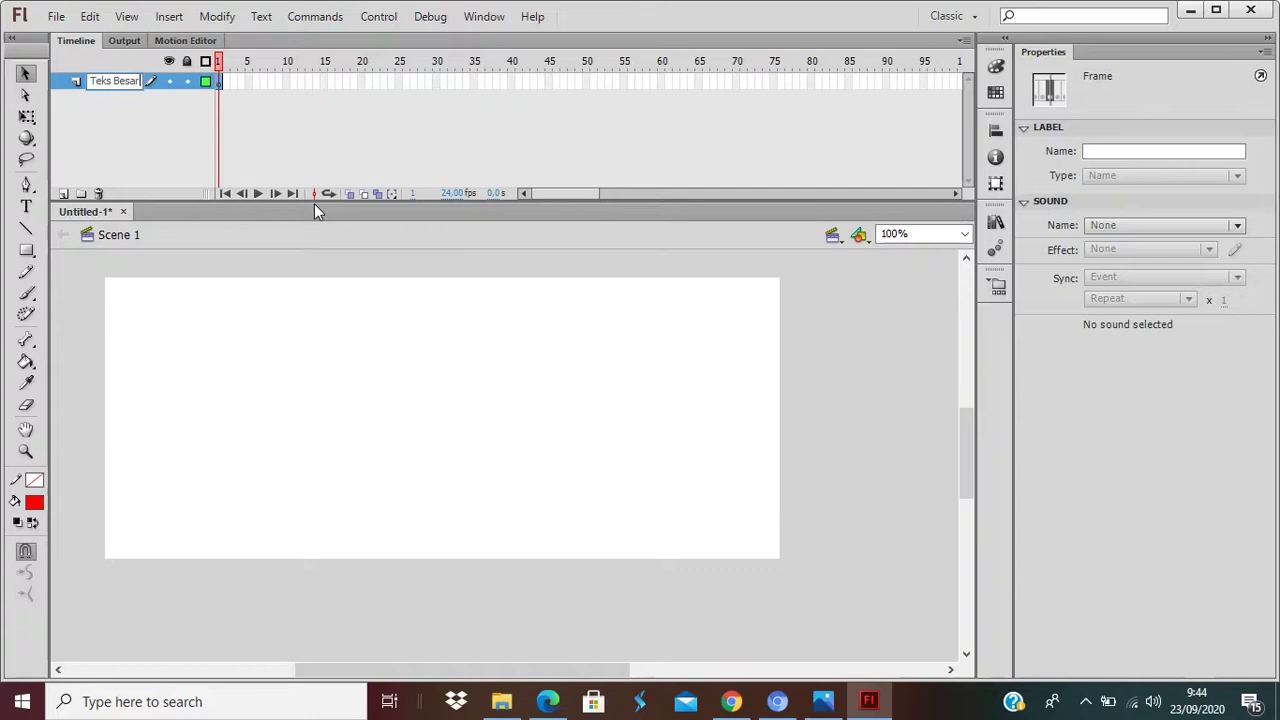
key("Return")
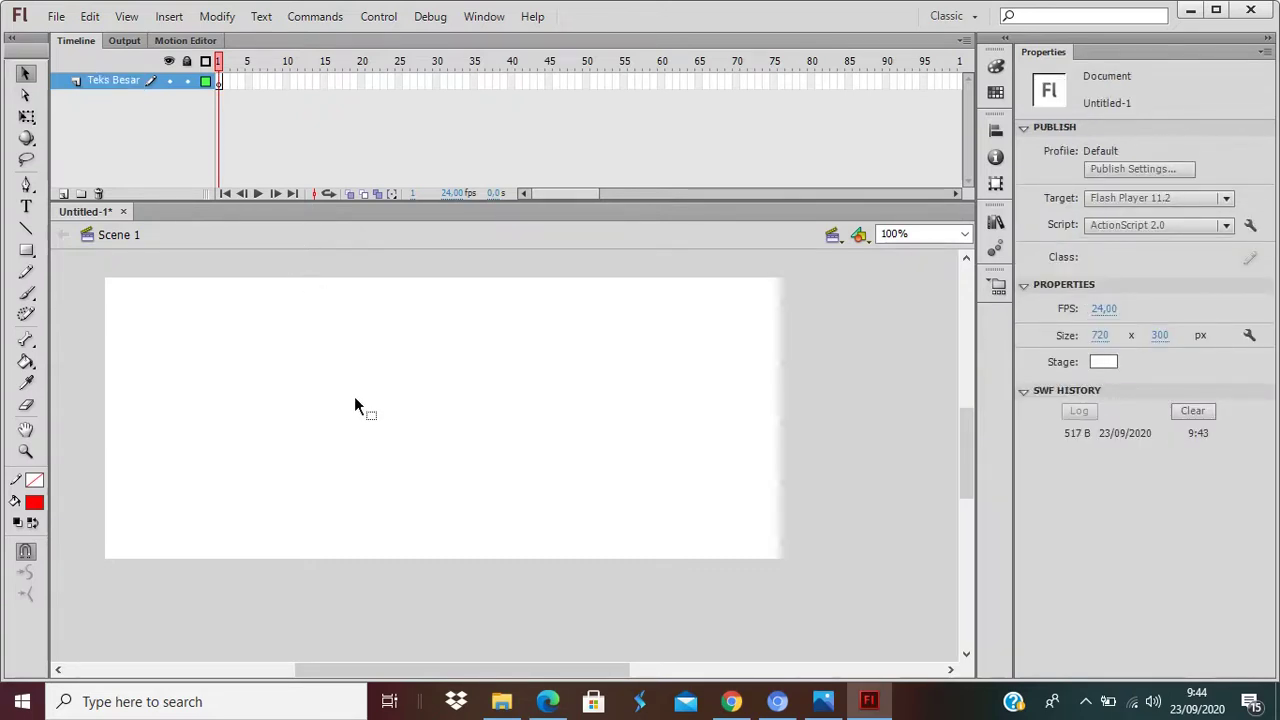
Add the static text "Animasi Flash" in black to the stage on the Teks Besar layer.
left_click_drag(329, 374, 389, 400)
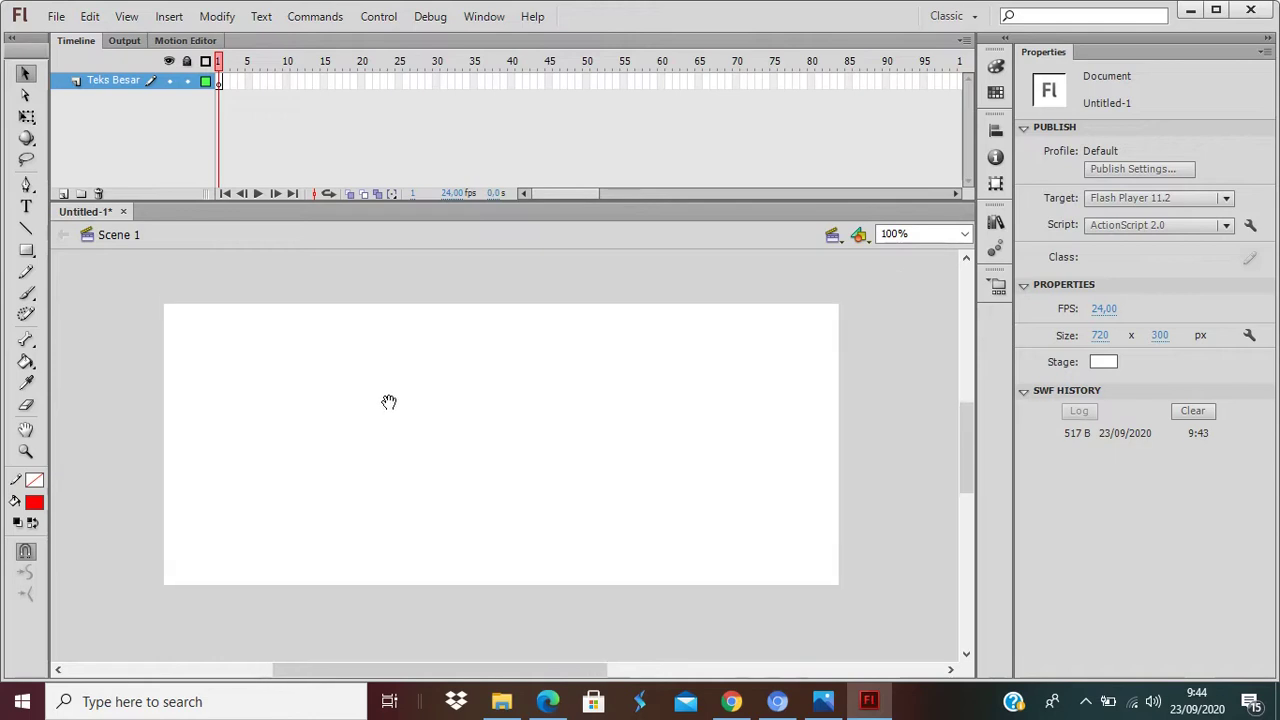
left_click(27, 208)
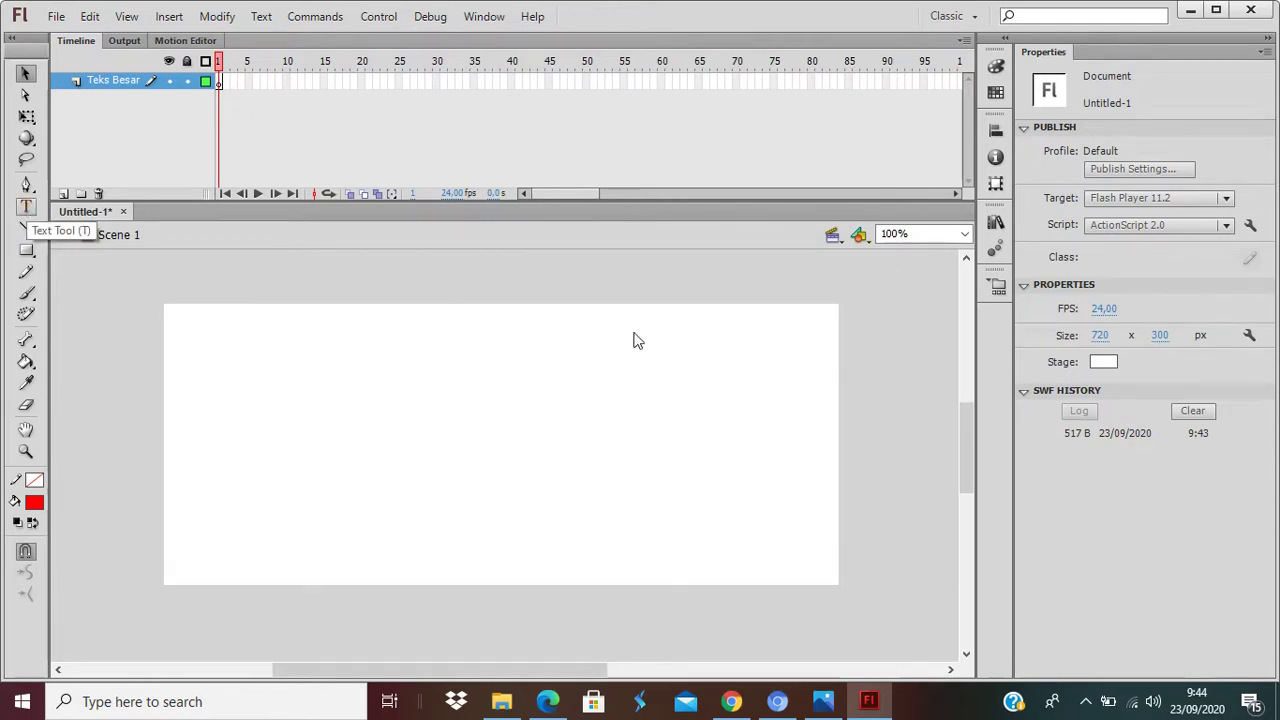
left_click(1103, 240)
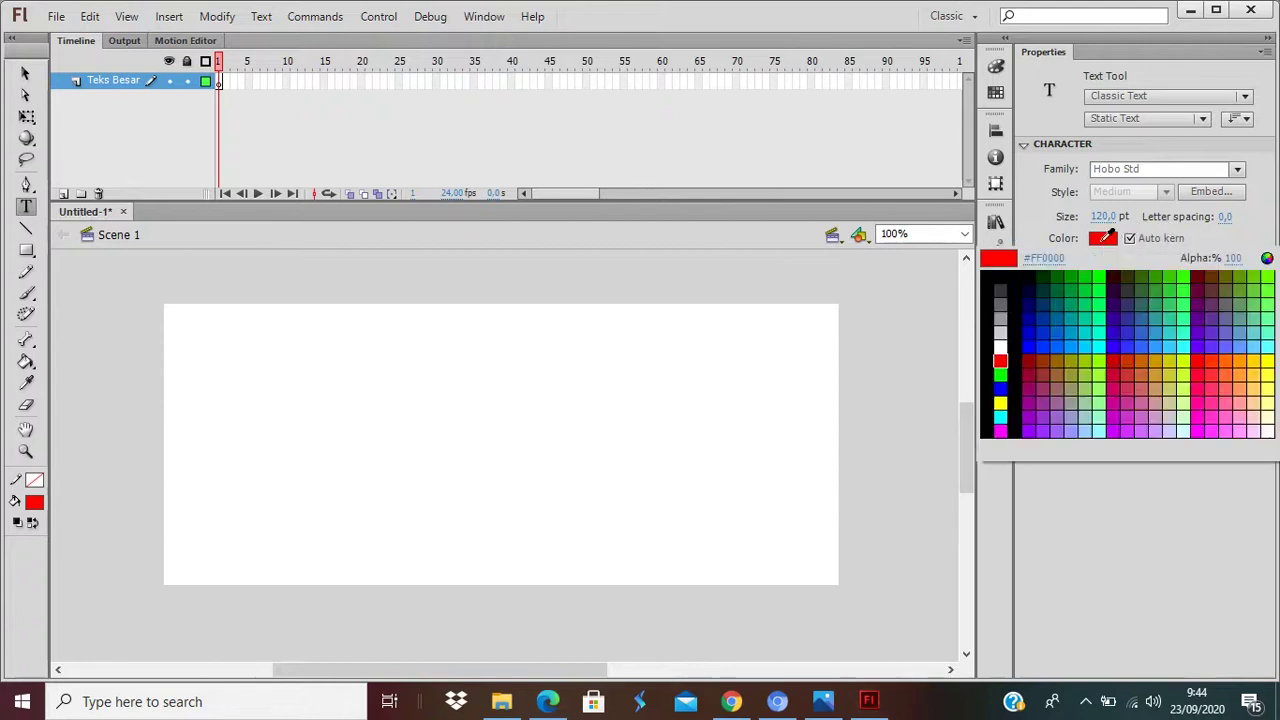
left_click(1001, 280)
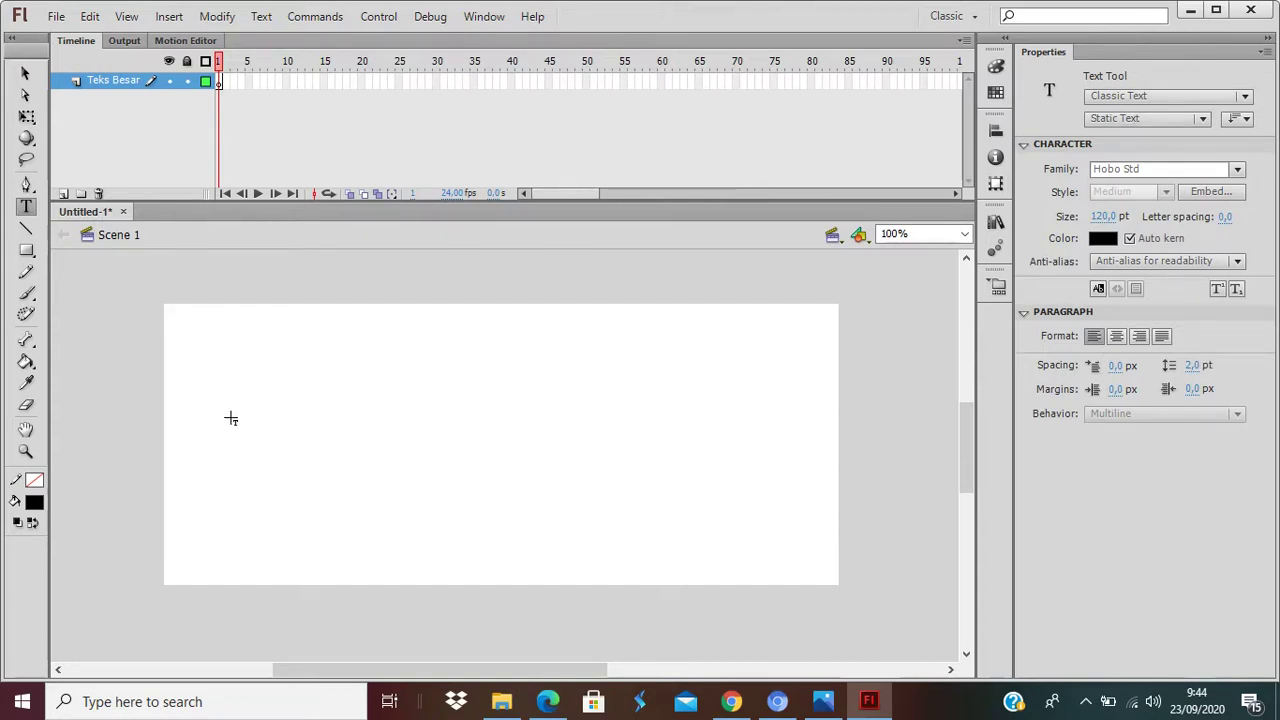
left_click(207, 452)
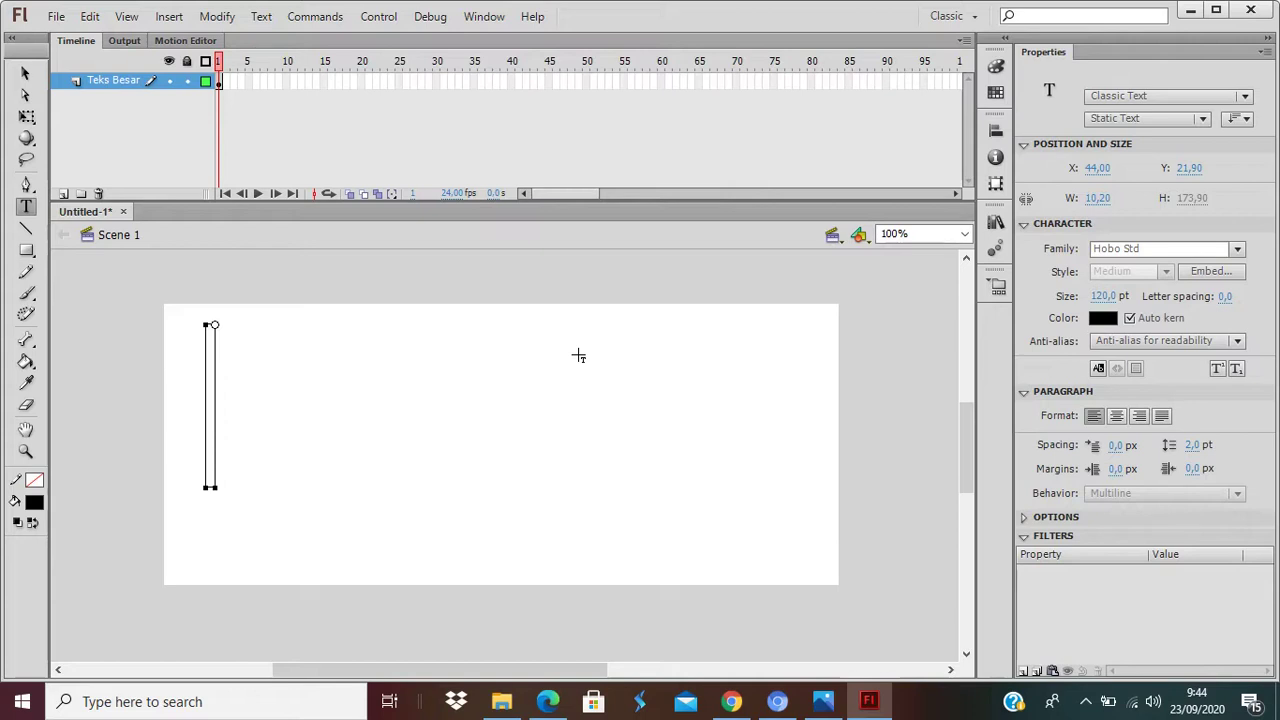
type("A")
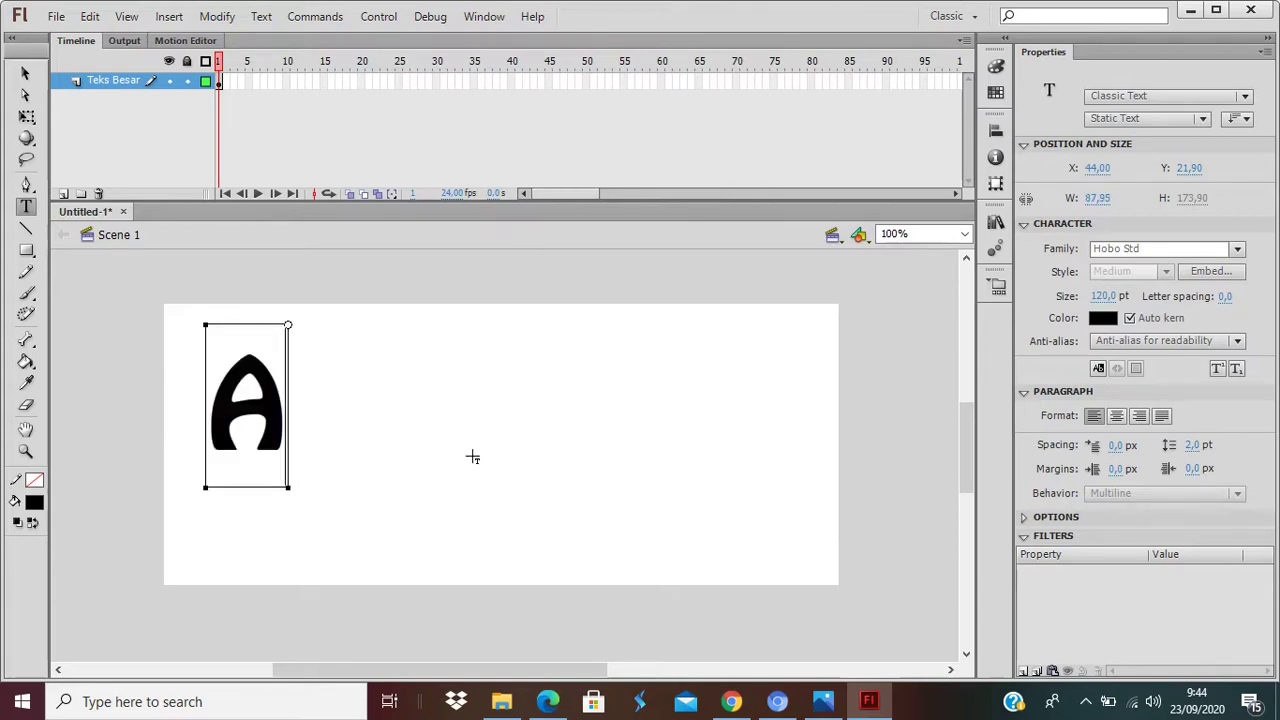
type("n")
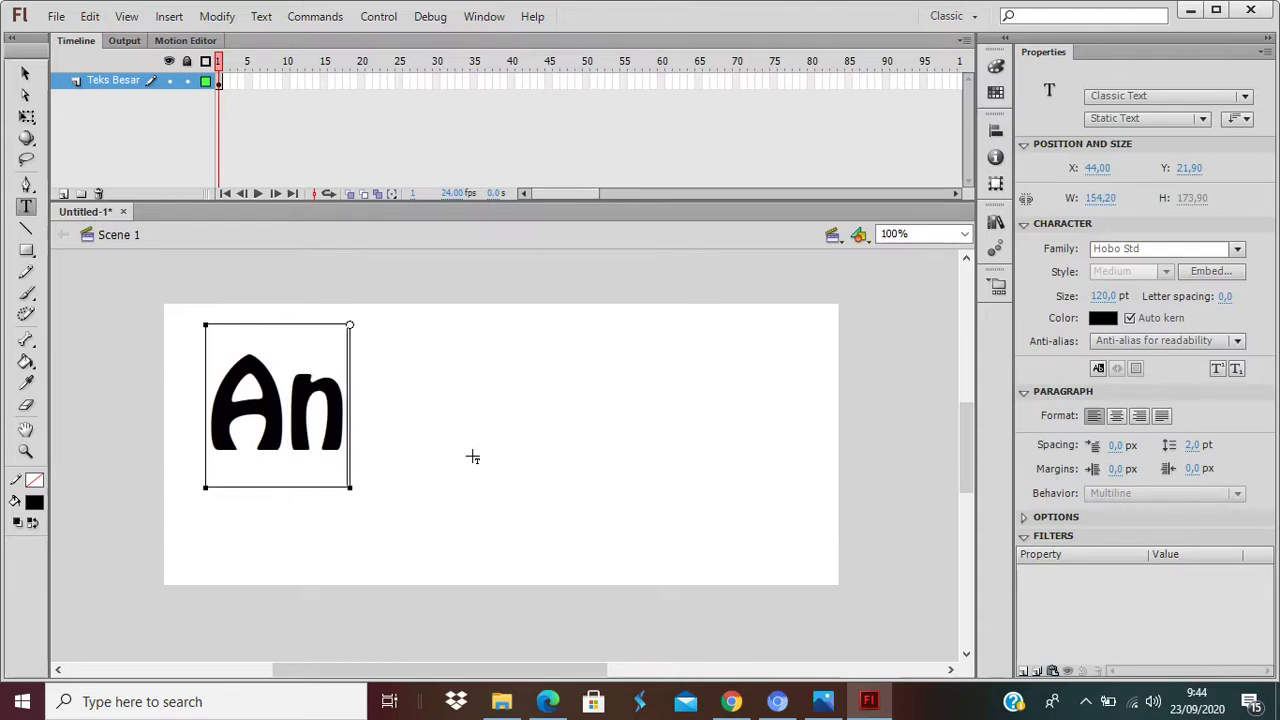
type("ima")
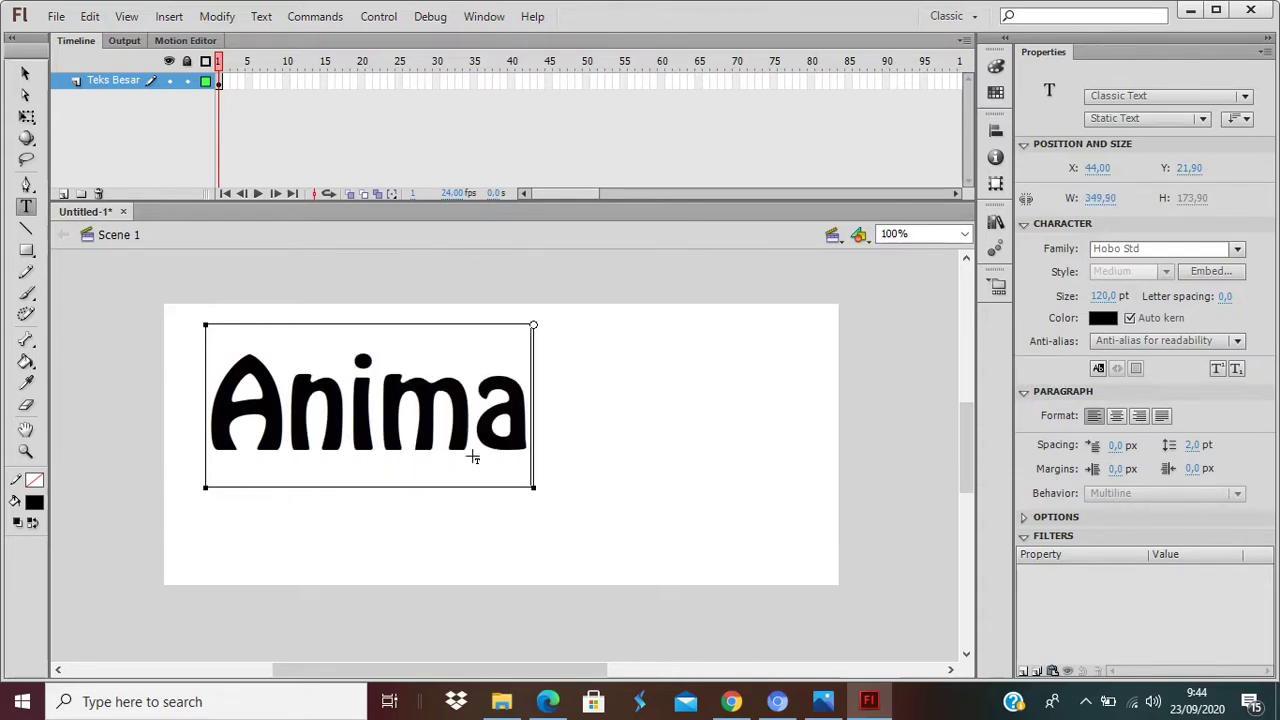
type("si")
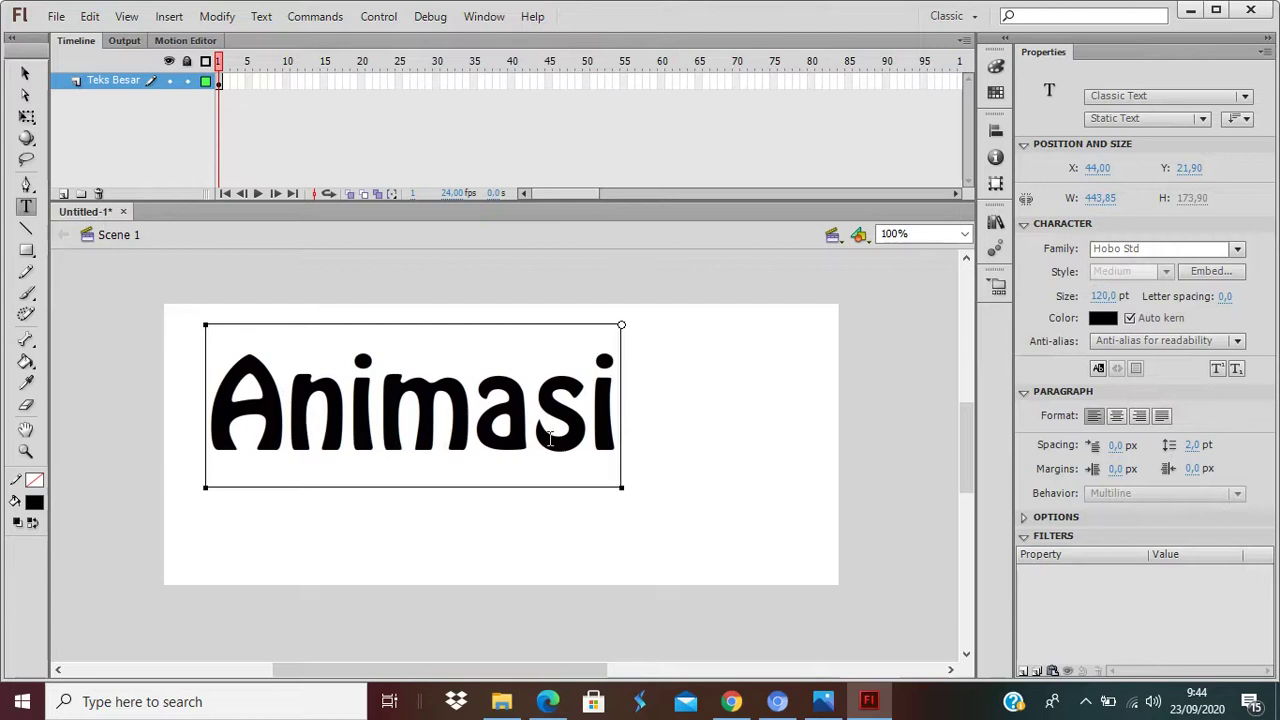
type("Flash")
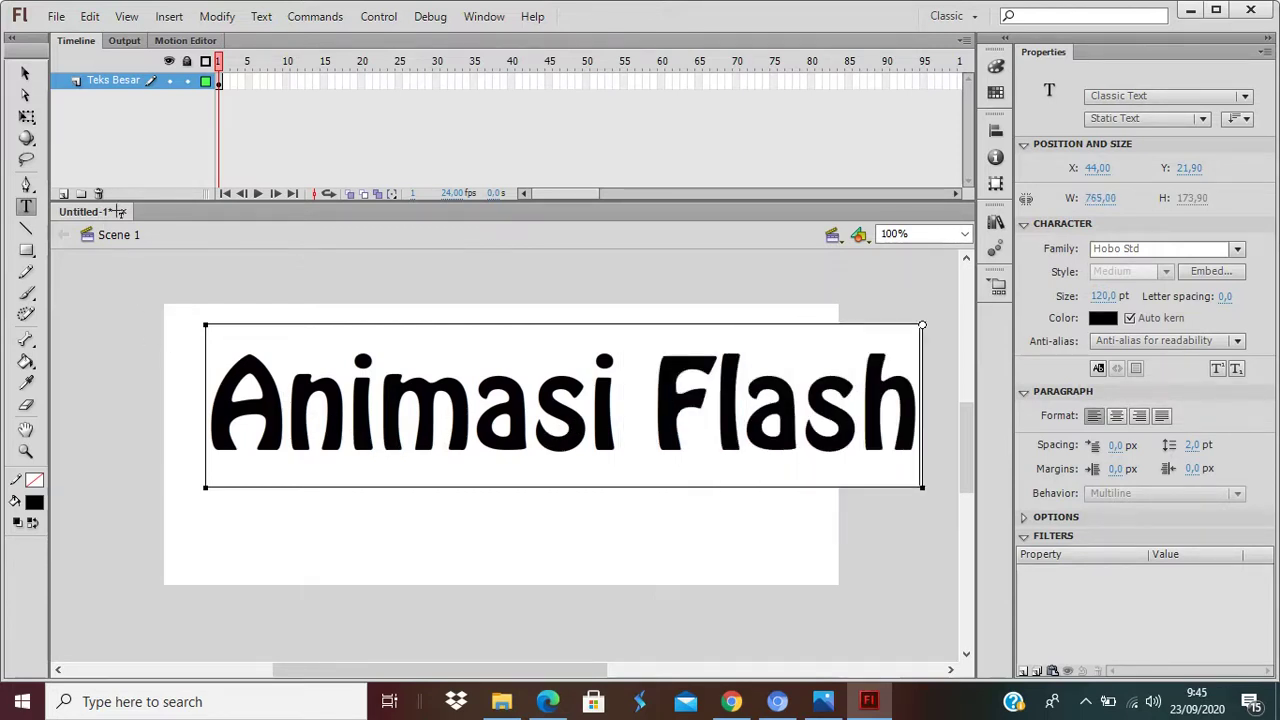
Reduce the "Animasi Flash" text to 90 pt and move it to about X 75, Y 39 so it fits within the stage.
left_click(26, 73)
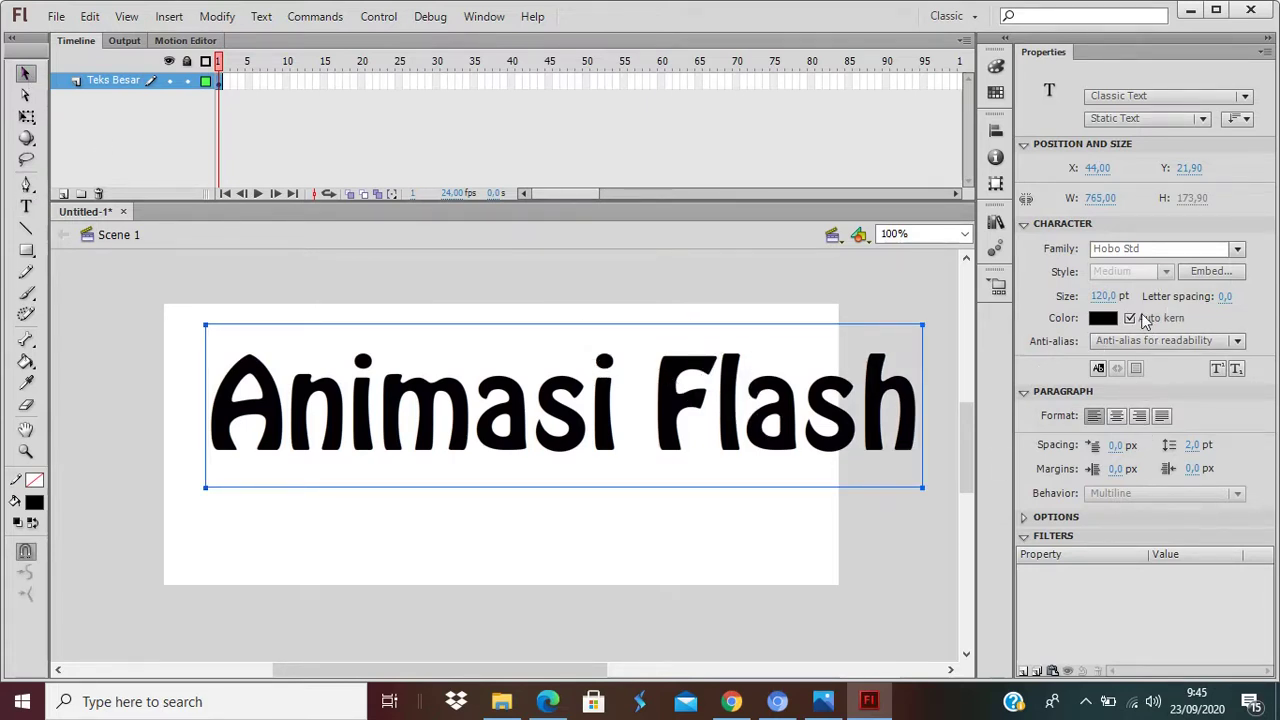
left_click(1103, 298)
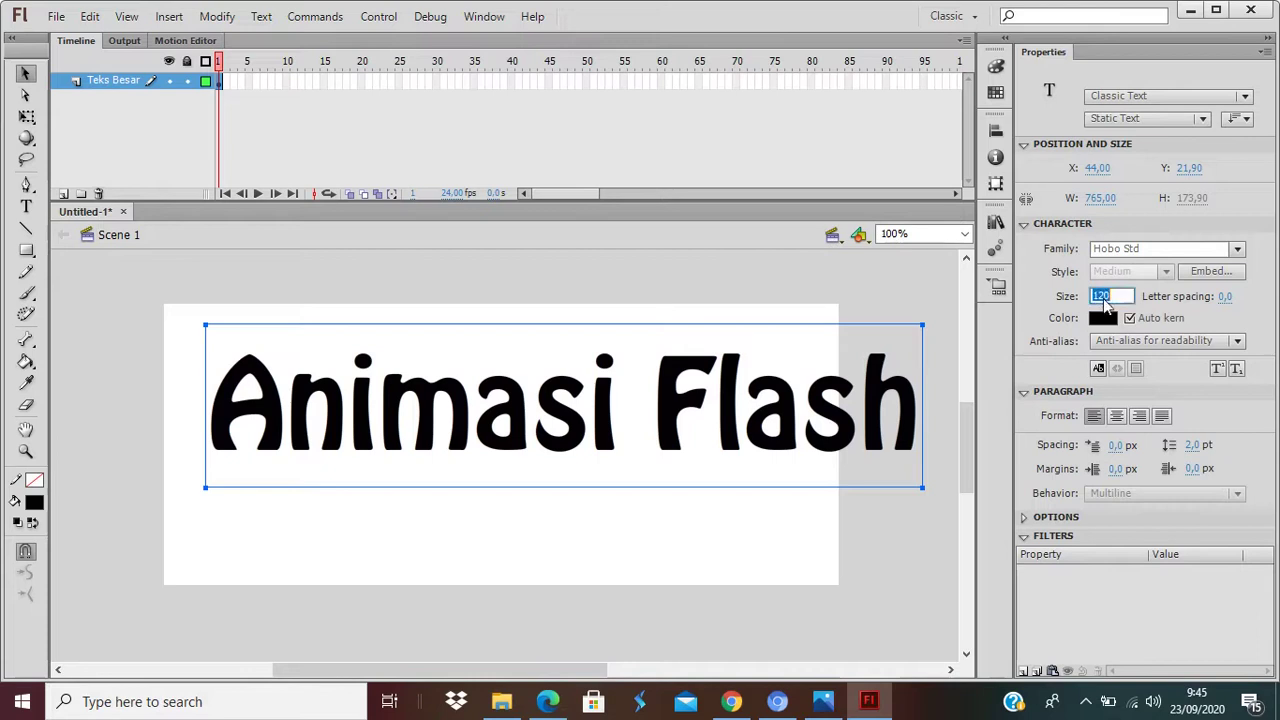
type("90")
key("Return")
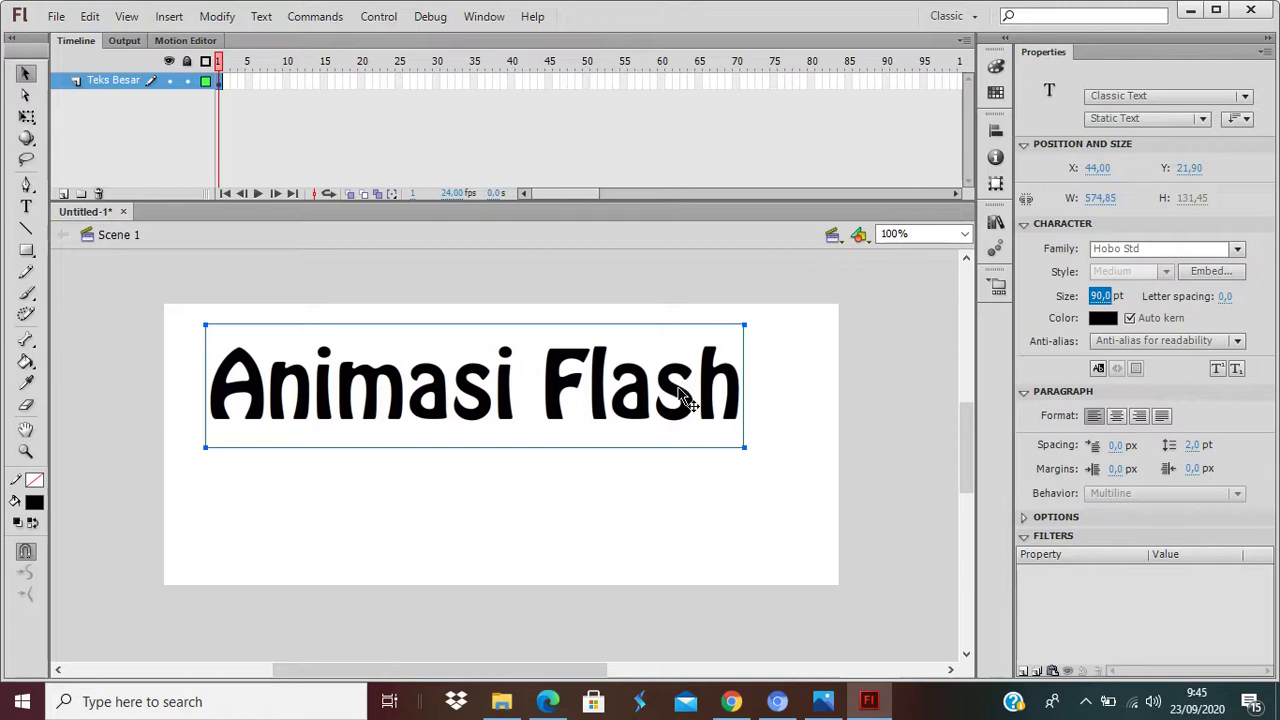
left_click_drag(679, 391, 707, 411)
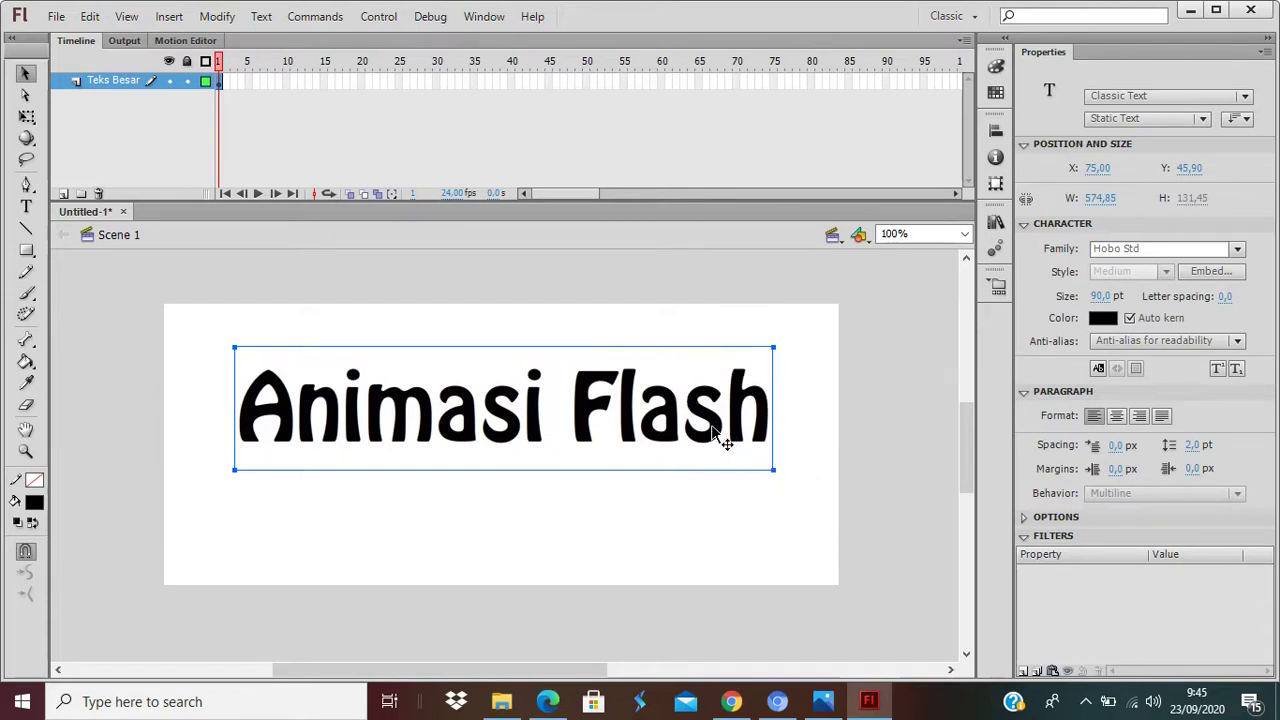
left_click_drag(712, 426, 712, 419)
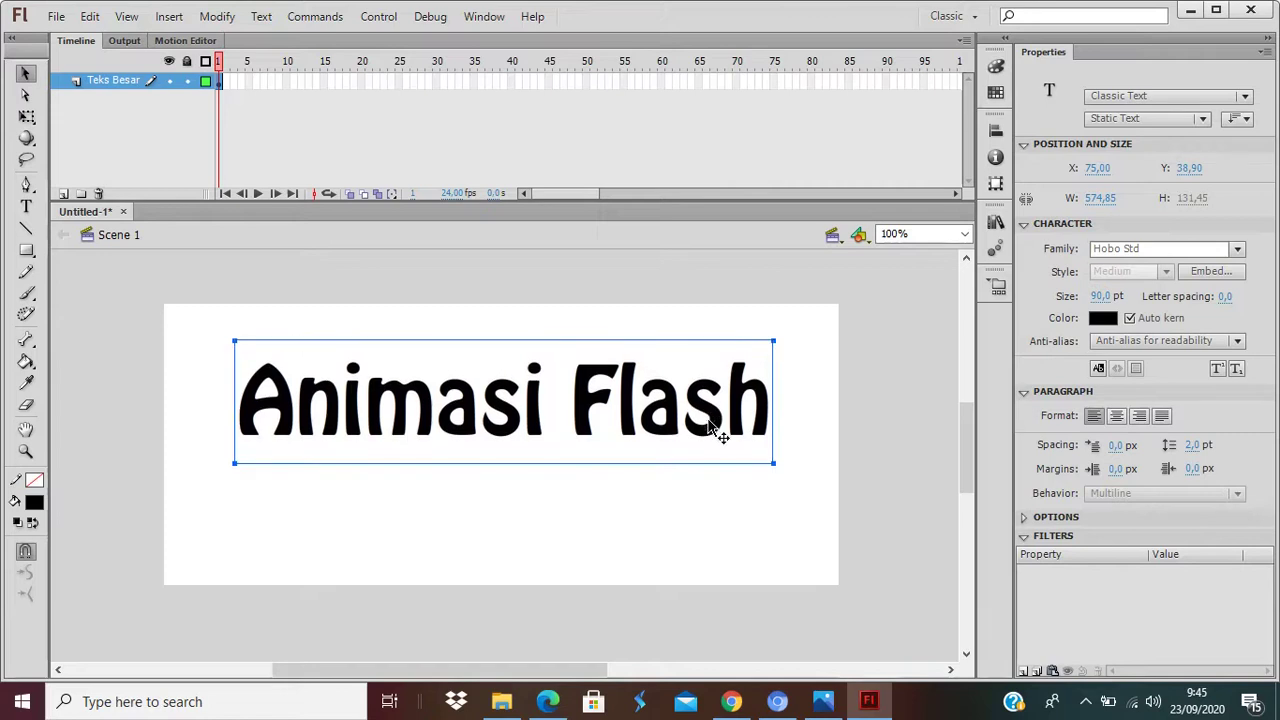
Add a new layer above Teks Besar and name it "Teks Kecil".
left_click(63, 194)
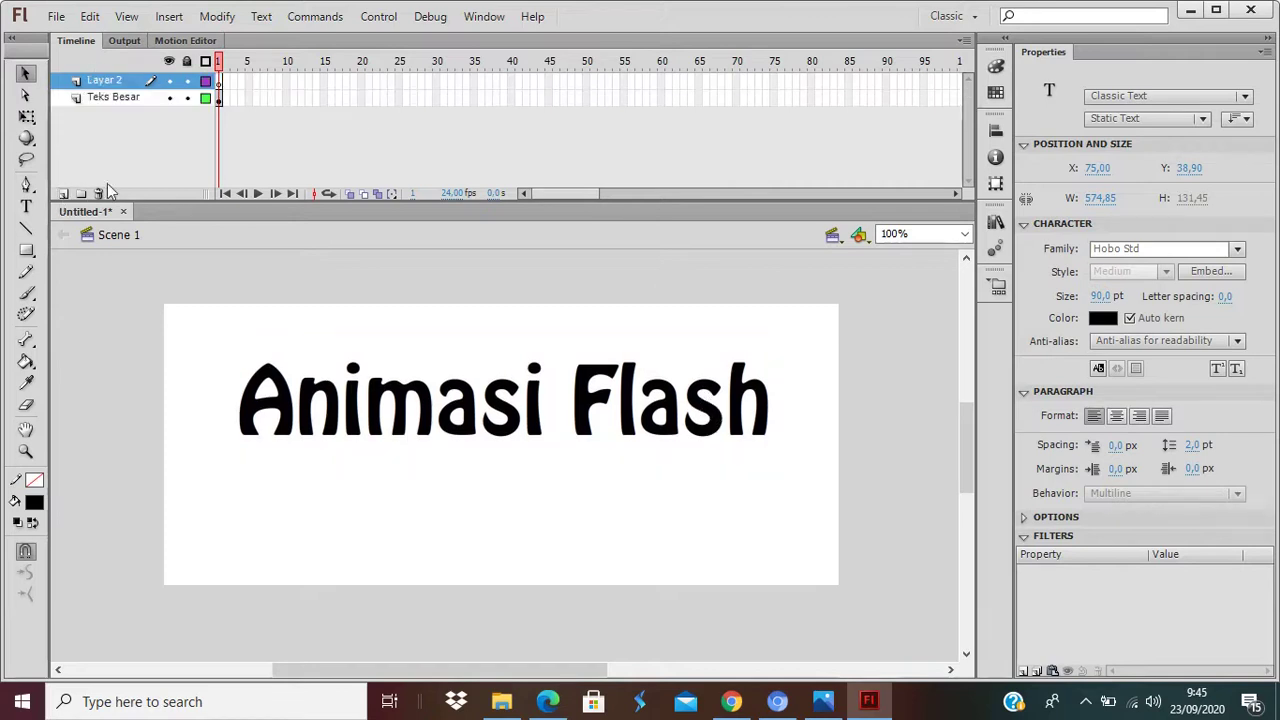
double_click(110, 85)
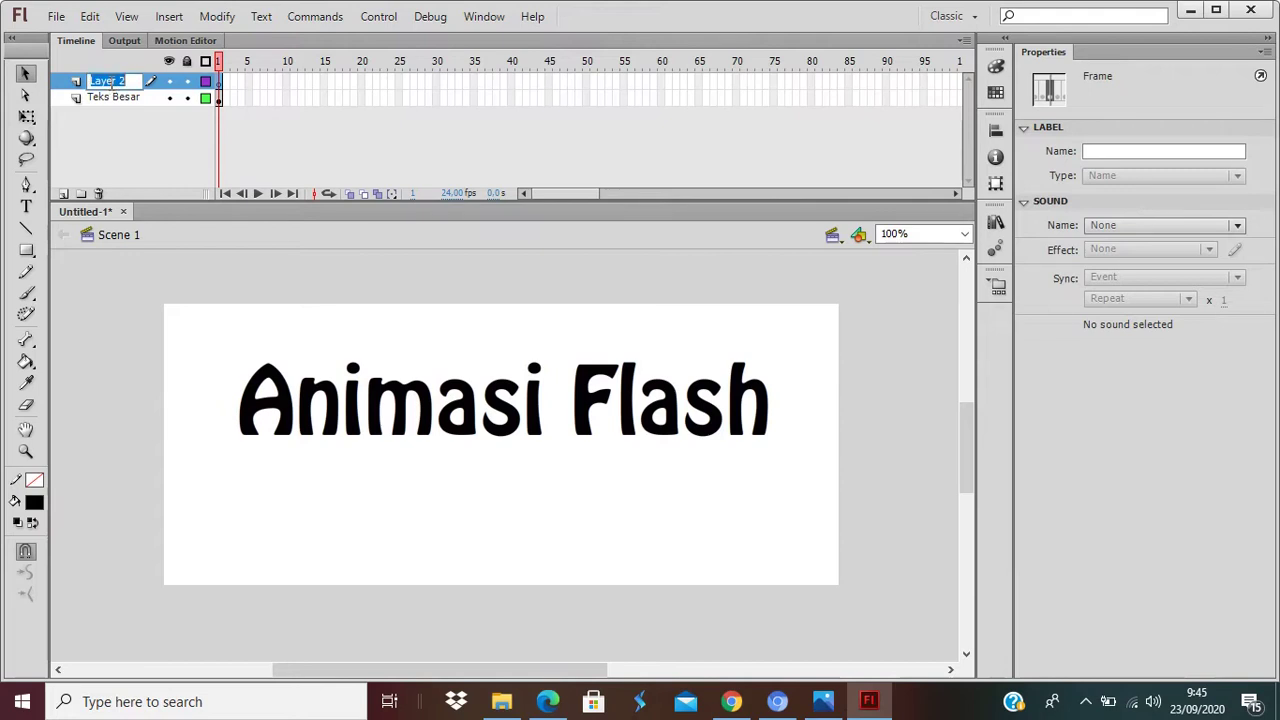
type("Teks Kecil")
key("Return")
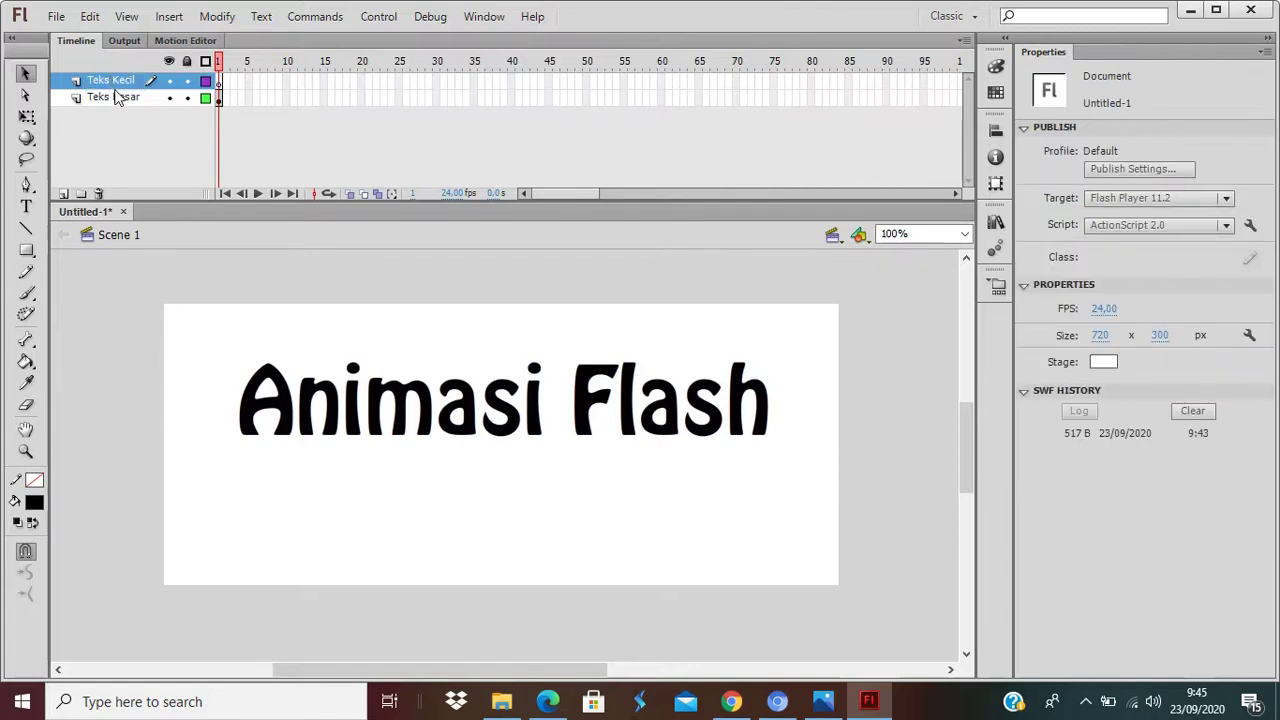
Copy the "Animasi Flash" text from Teks Besar into the Teks Kecil layer and hide the Teks Besar layer.
left_click(340, 414)
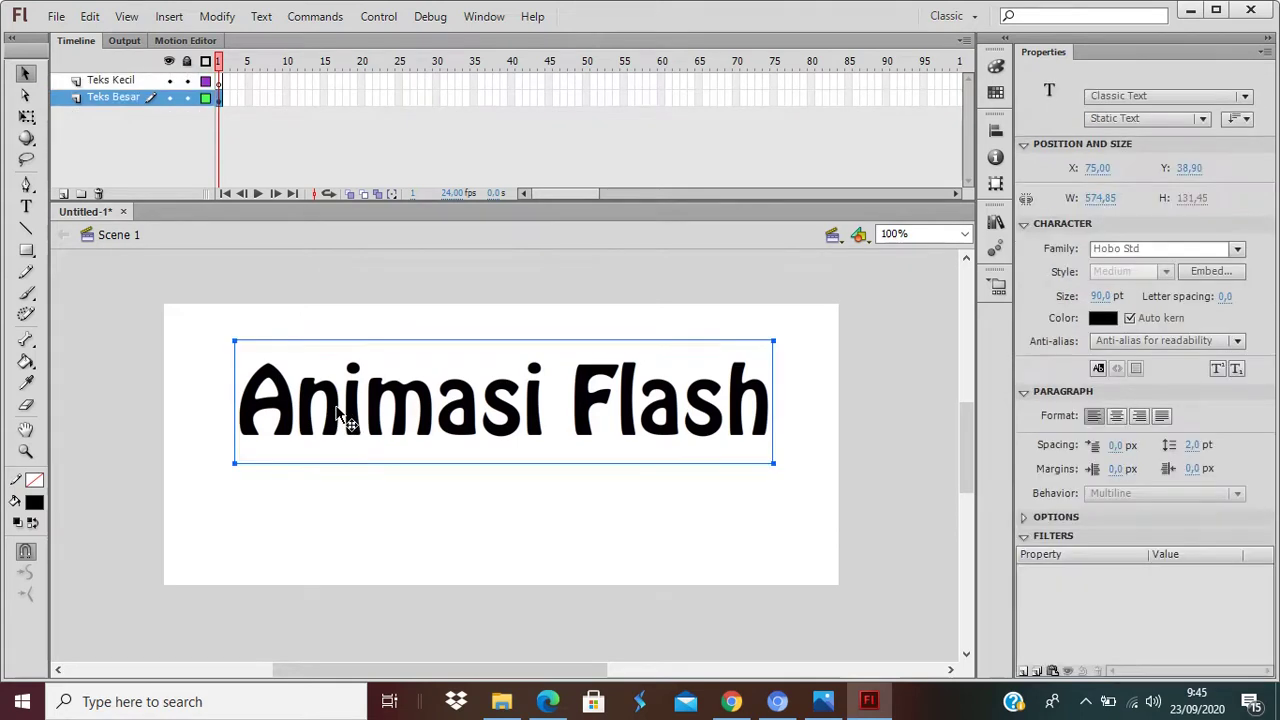
left_click(110, 84)
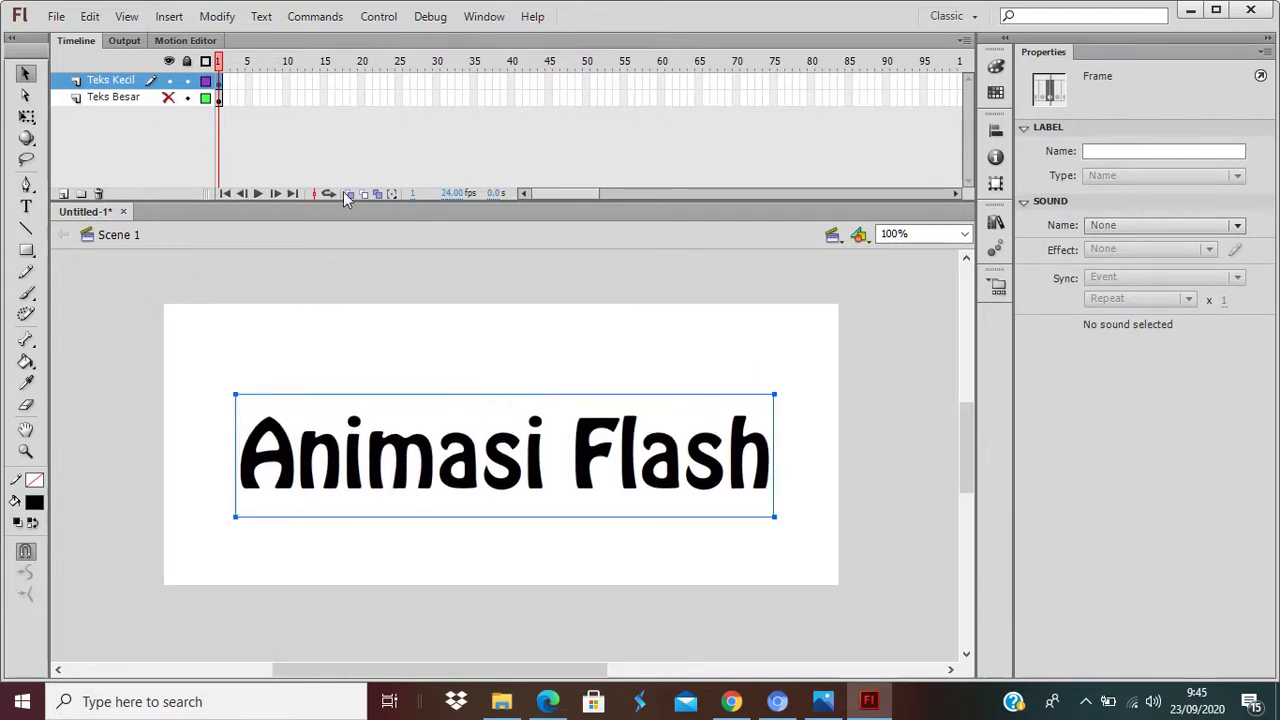
Move the "Animasi Flash" copy on Teks Kecil up to about Y 21 and set its font size to 63 pt.
left_click_drag(386, 490, 378, 418)
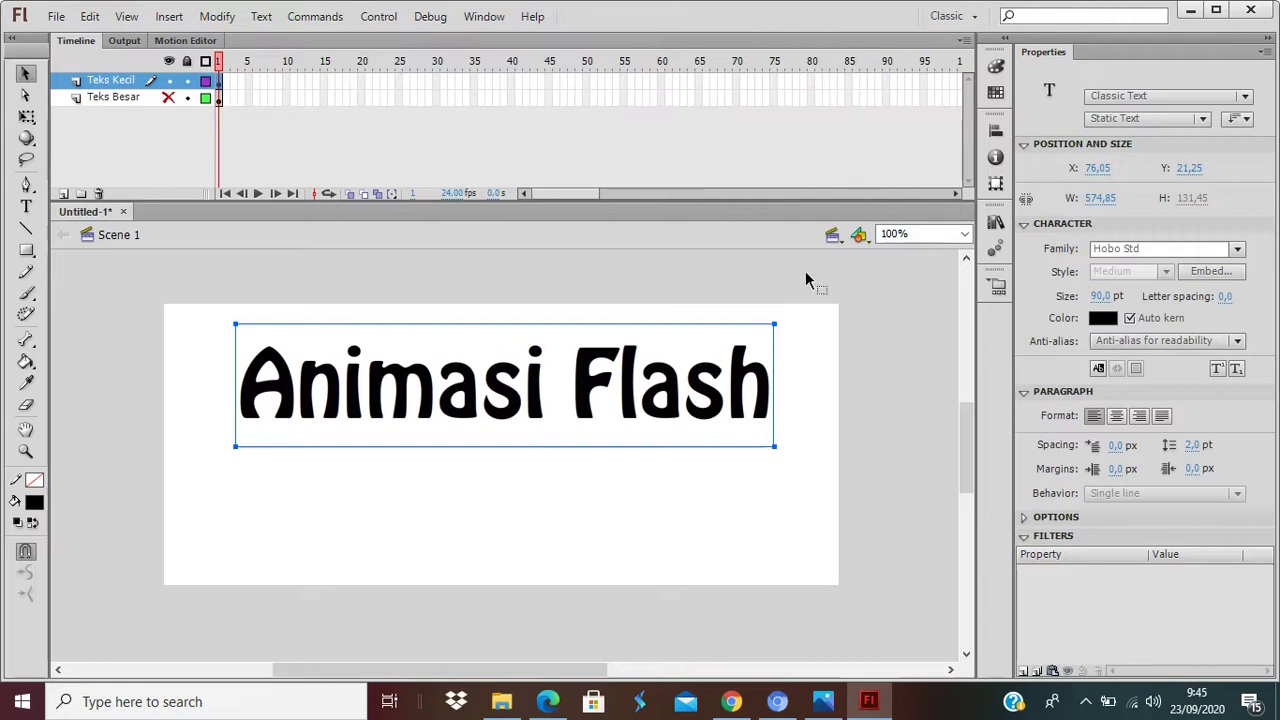
left_click(1099, 297)
type("63")
key("Return")
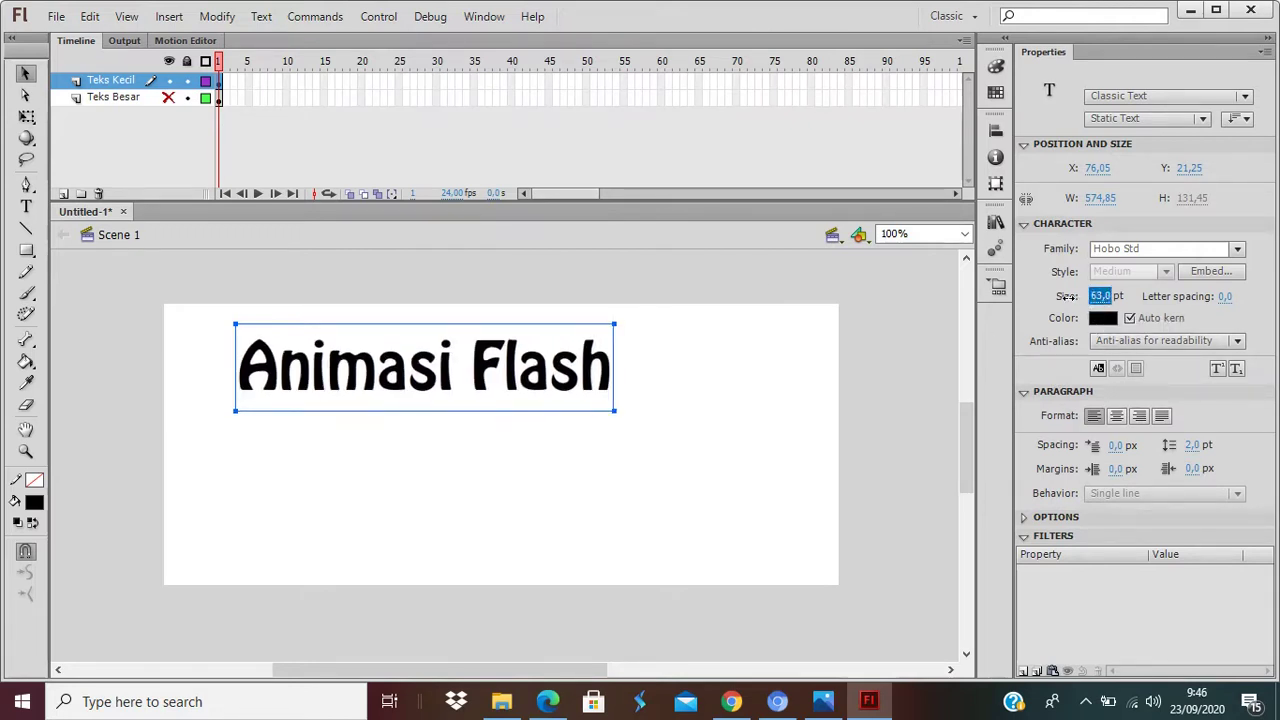
Show the Teks Besar layer again and place the smaller text just below the large text, at about X 88, Y 148.
left_click(168, 98)
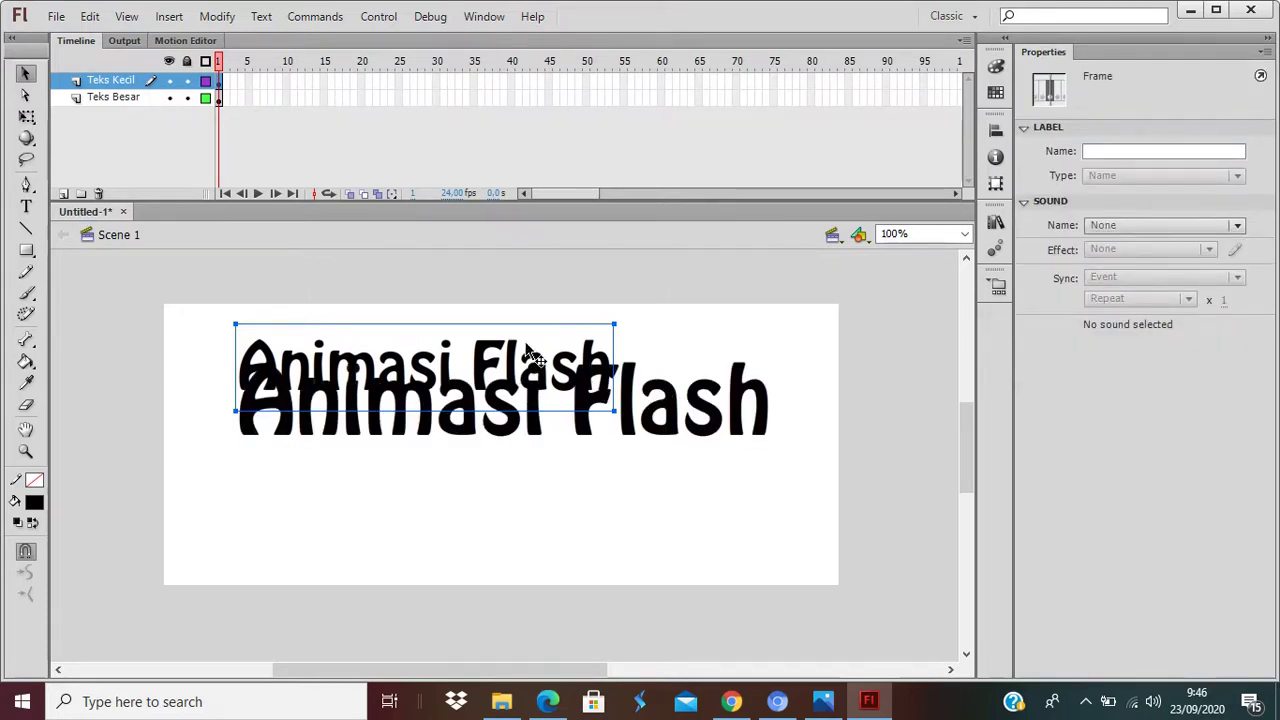
left_click_drag(420, 362, 432, 496)
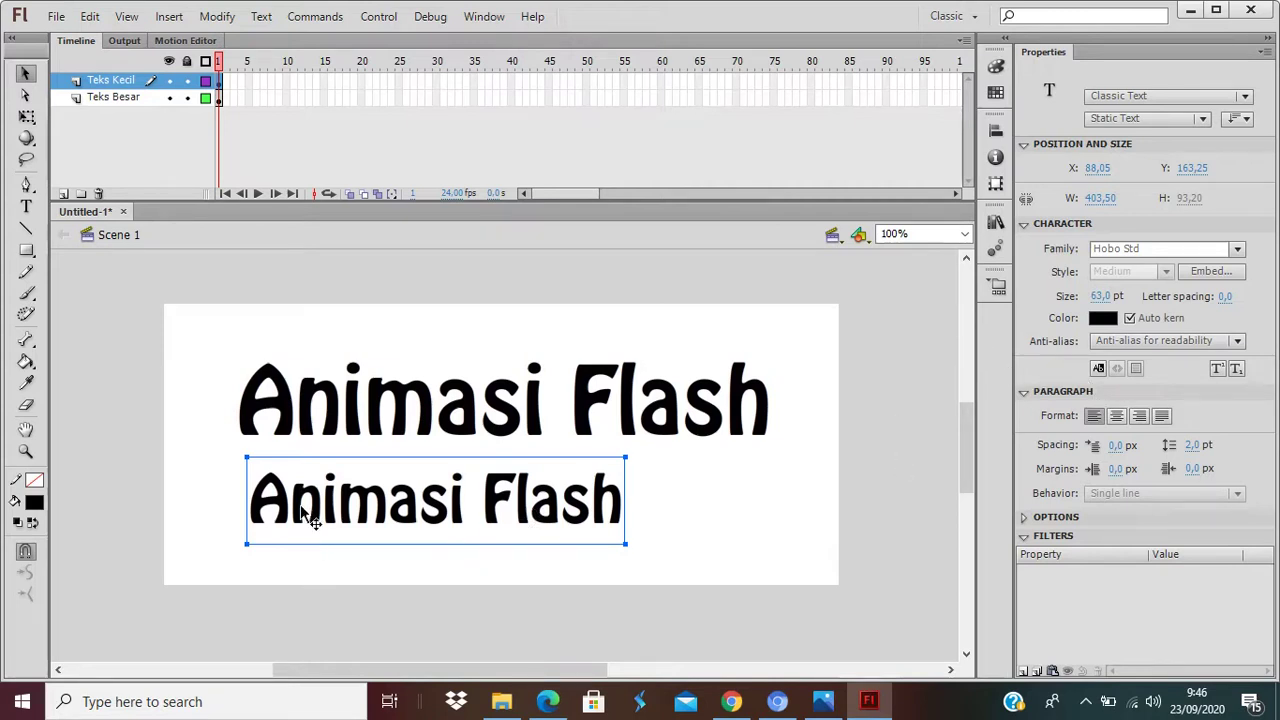
left_click_drag(334, 497, 334, 483)
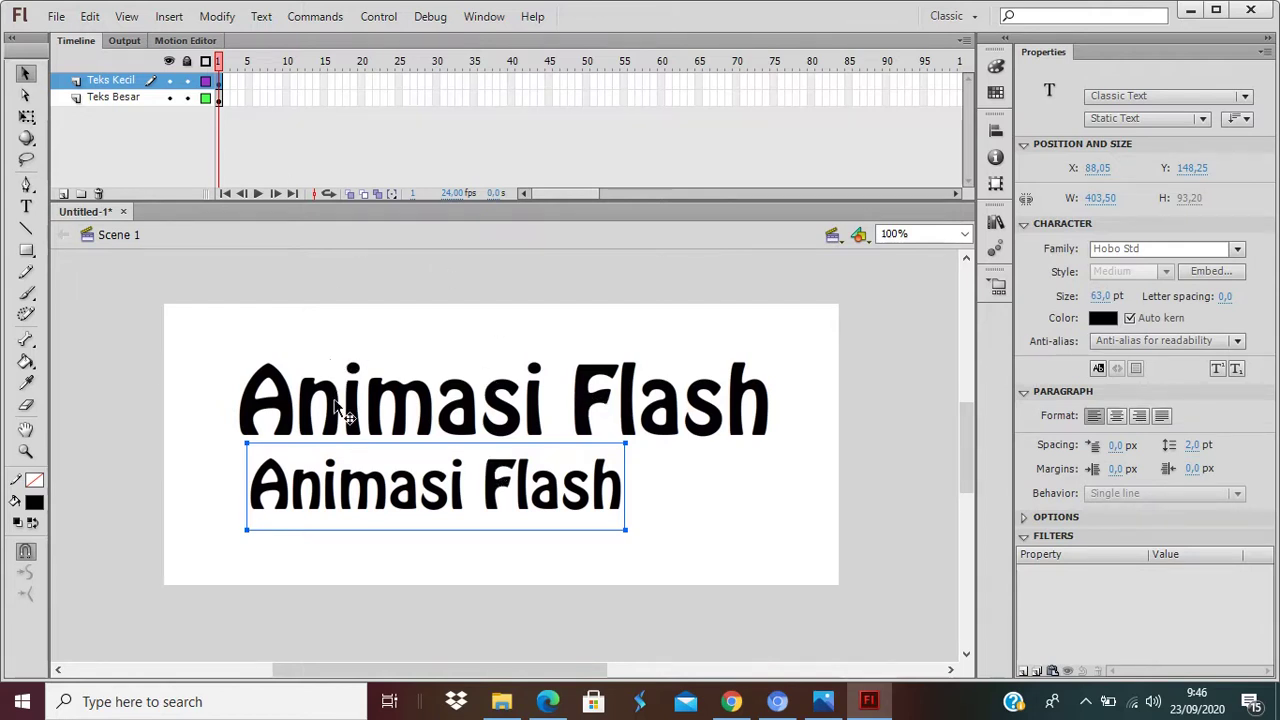
double_click(300, 491)
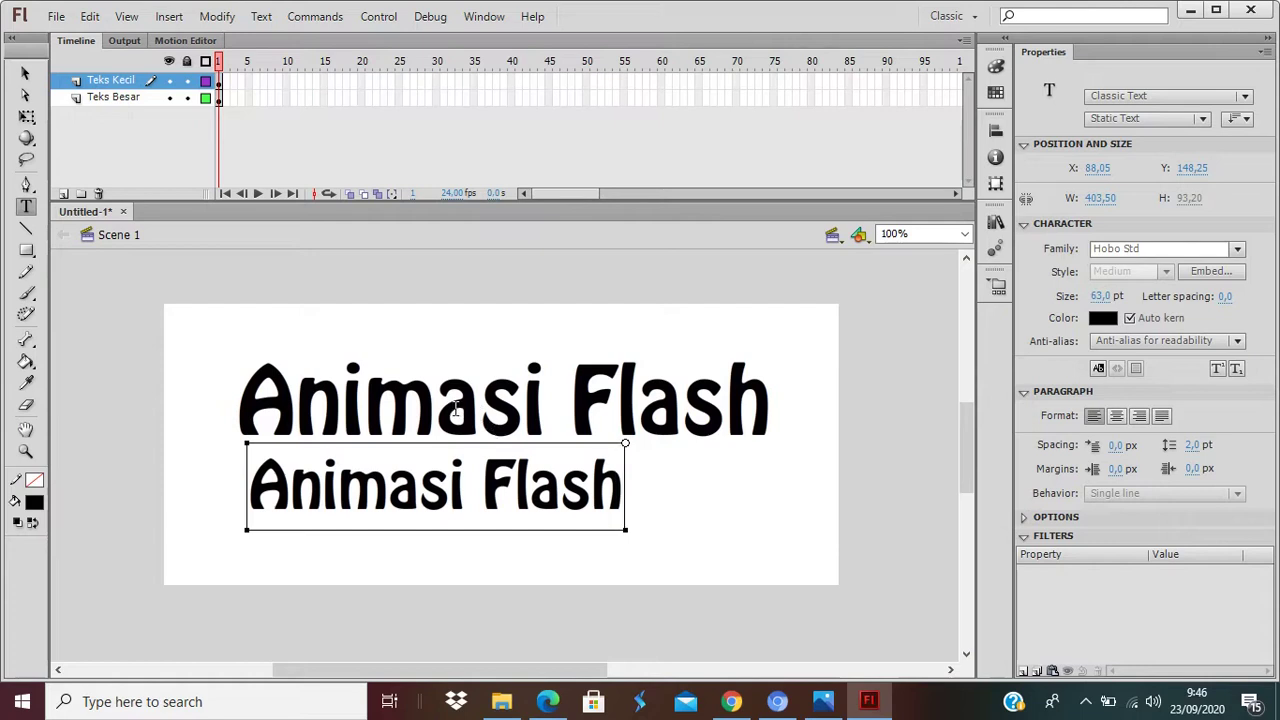
left_click(25, 73)
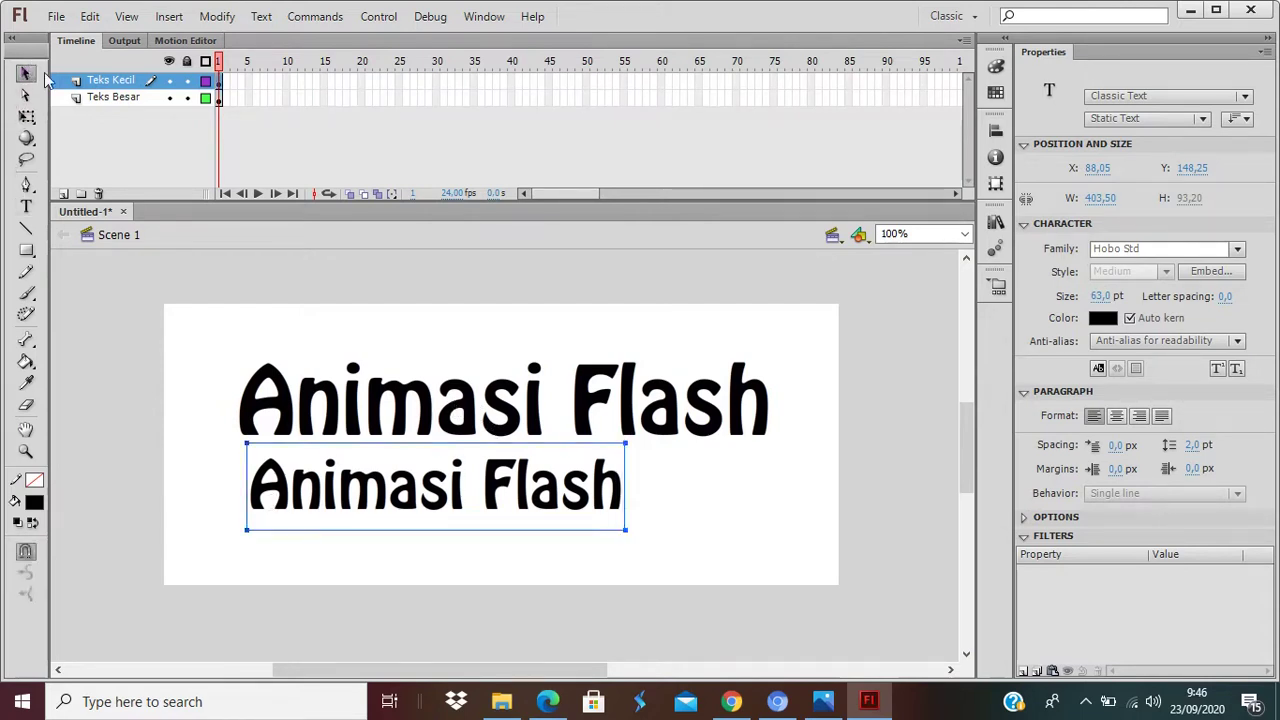
Set the font size of the "Animasi Flash" text on Teks Besar to 85 pt.
left_click(370, 406)
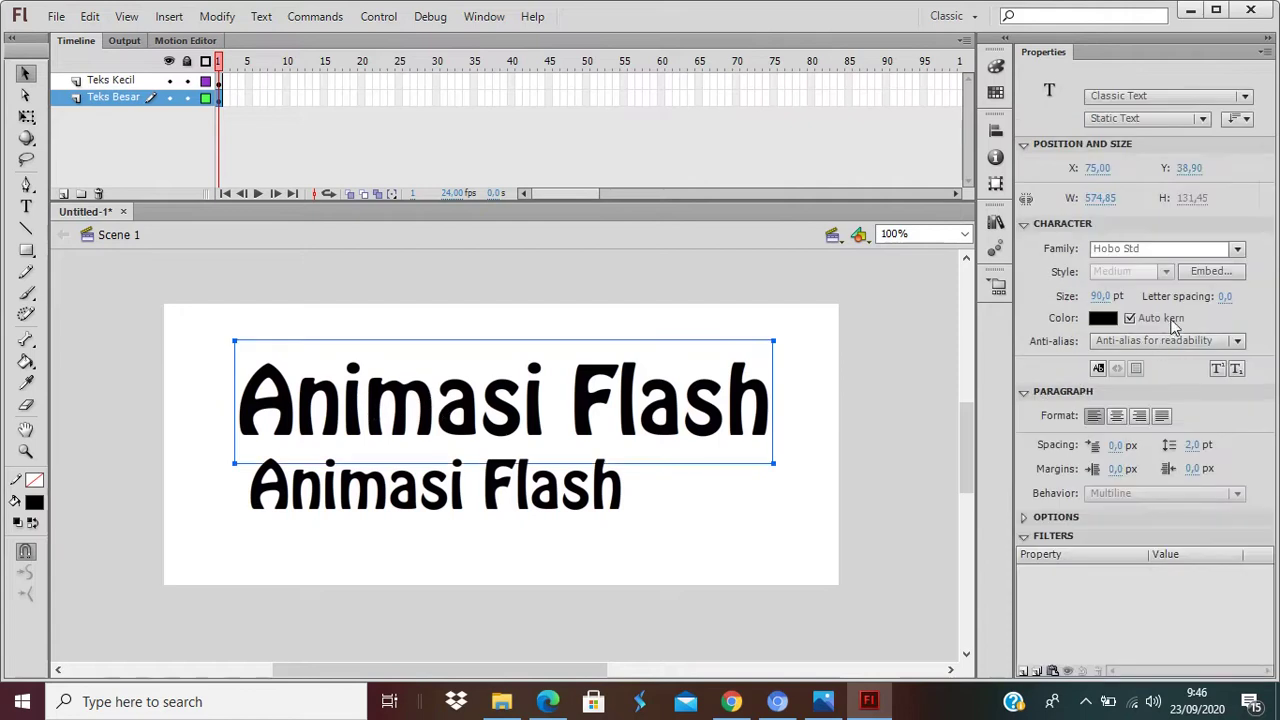
left_click(1100, 297)
type("8")
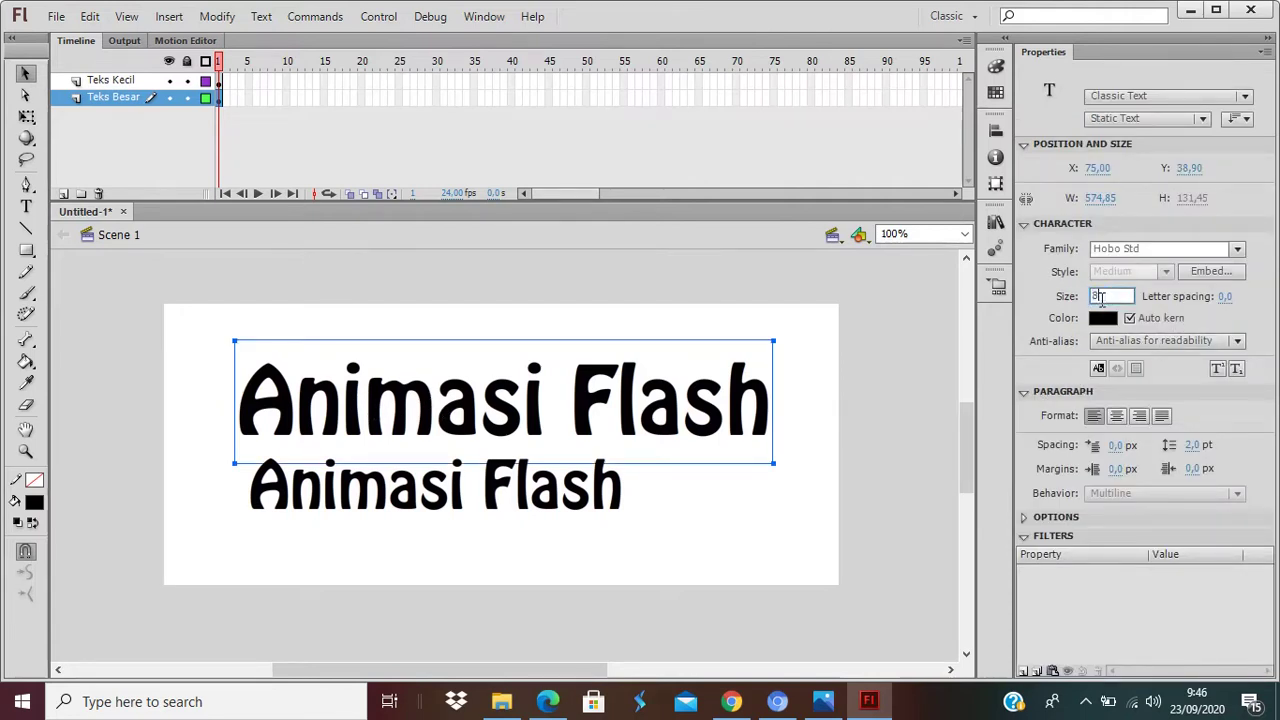
type("5")
key("Return")
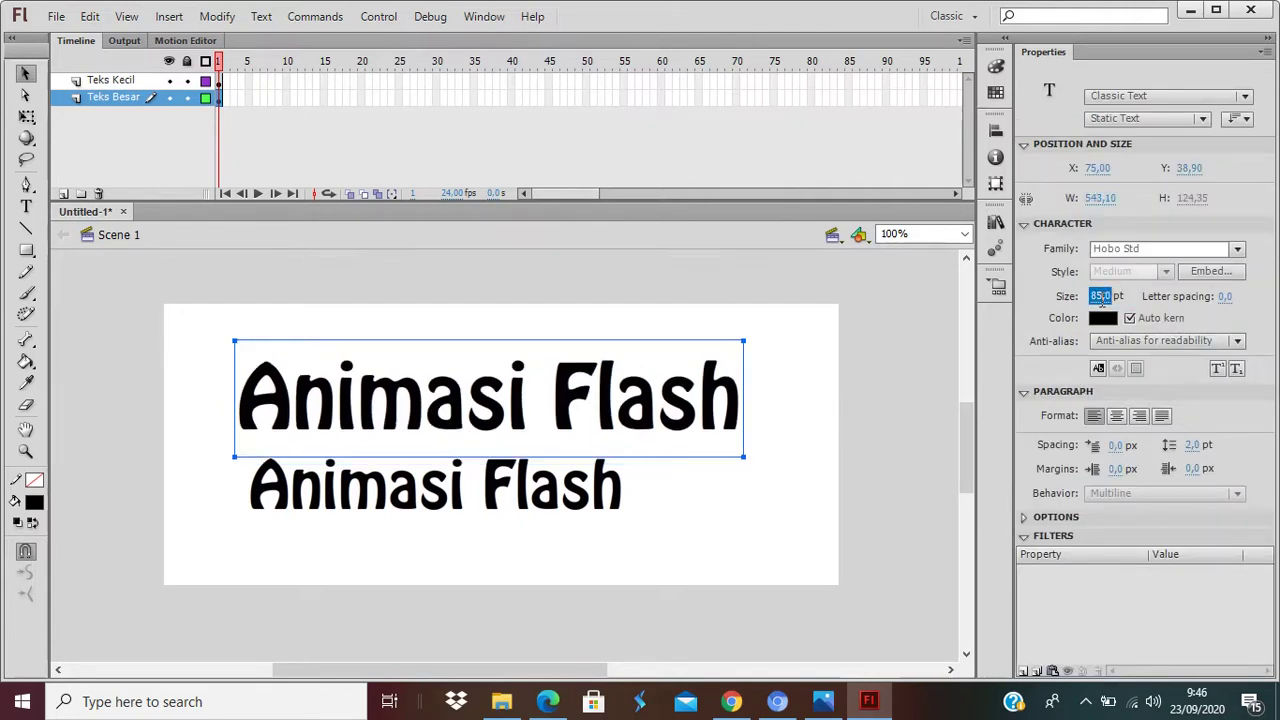
Try to spread the letters of the smaller text by adding a space after the A.
left_click(586, 514)
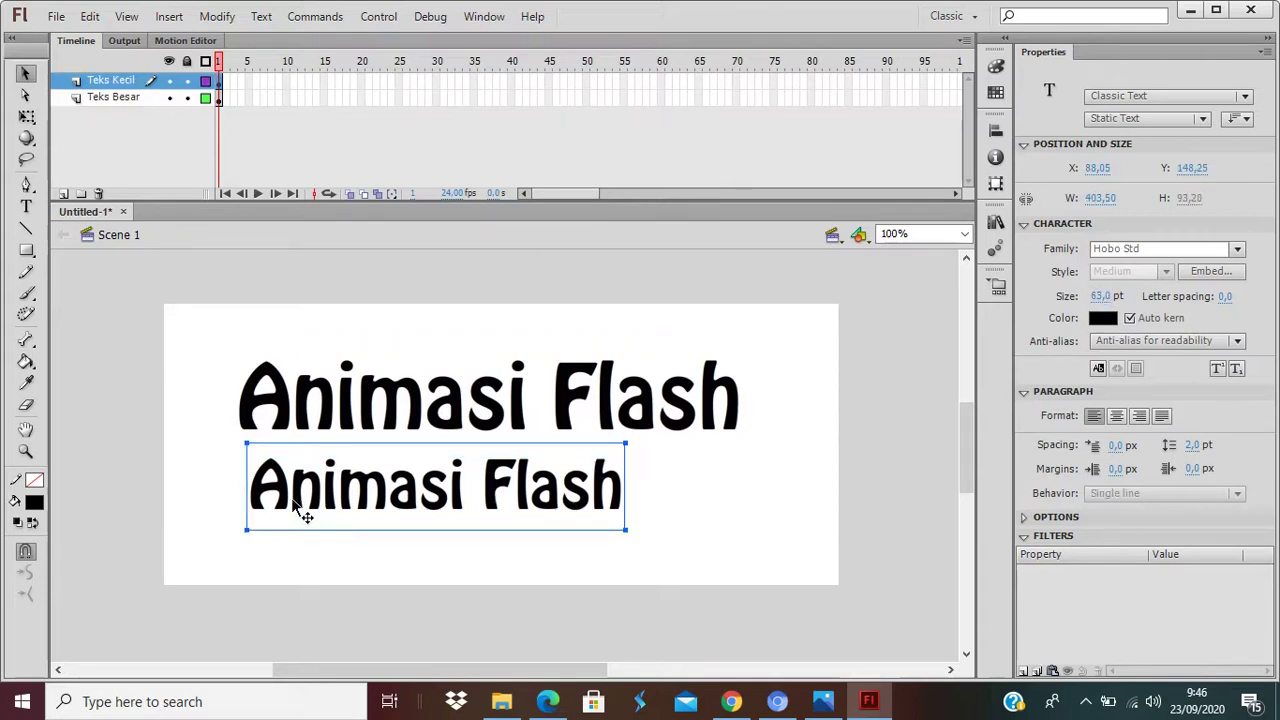
key("t")
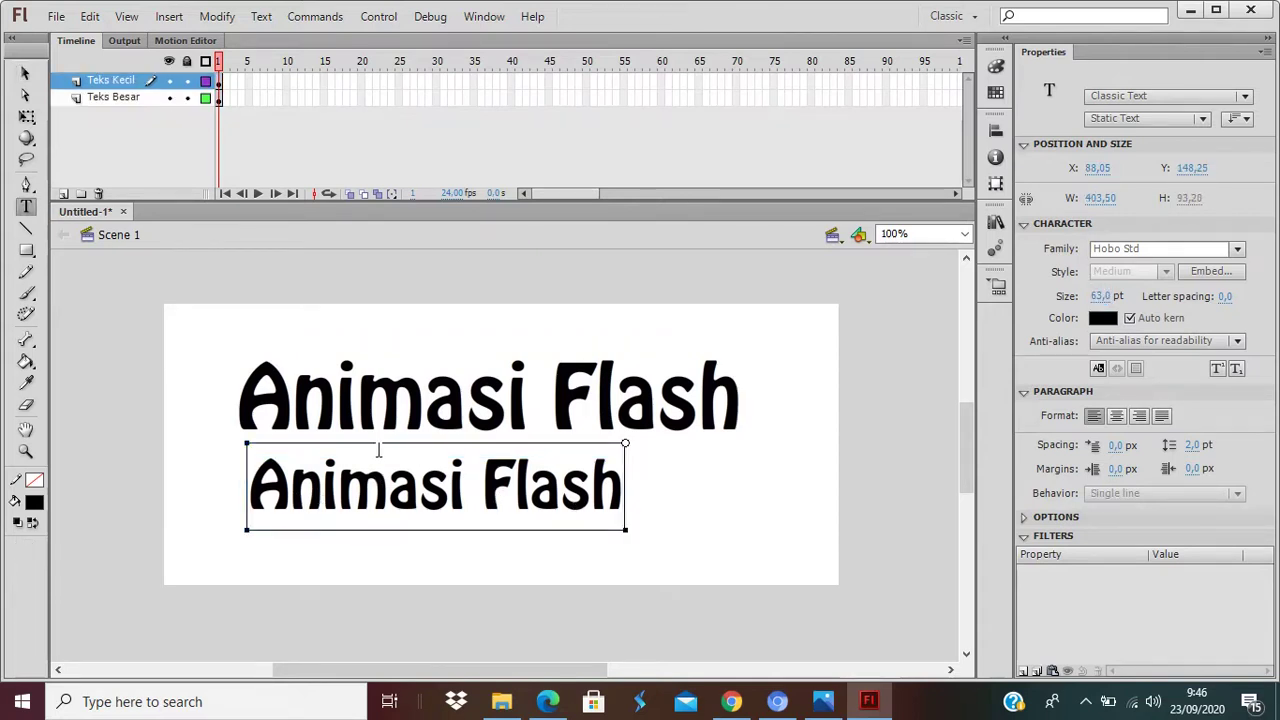
key("Home")
key("Right")
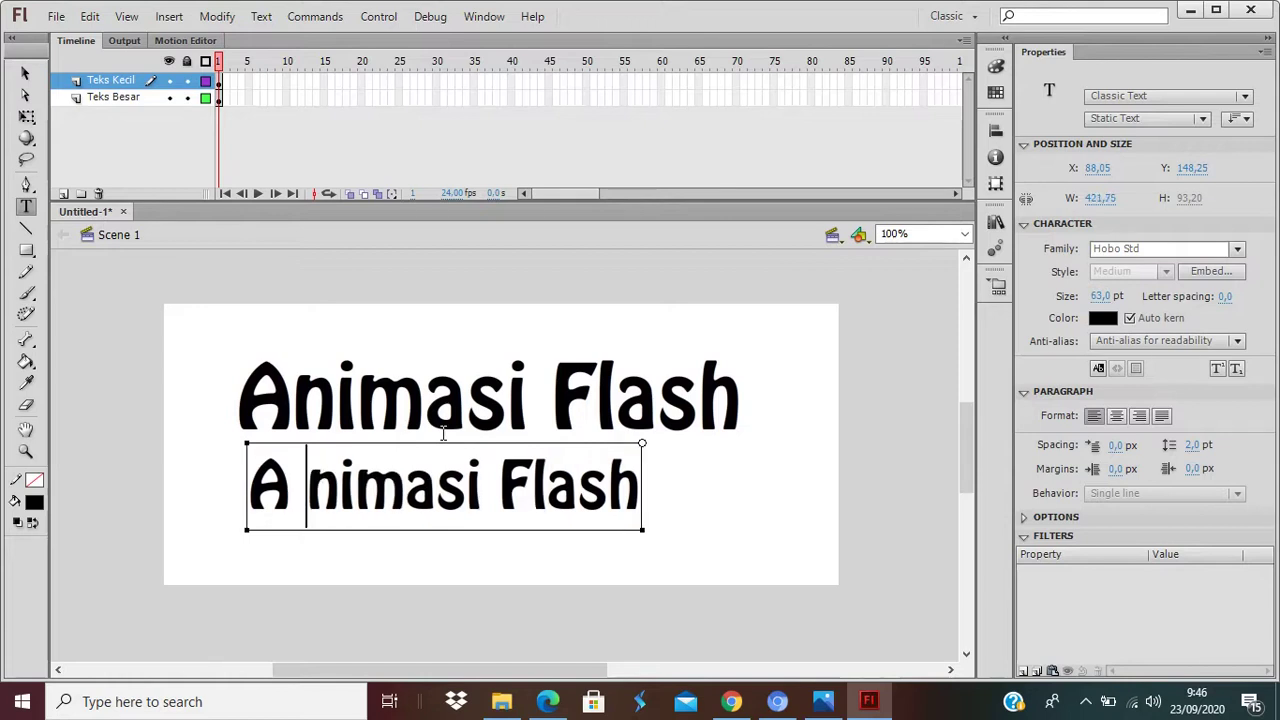
key("BackSpace")
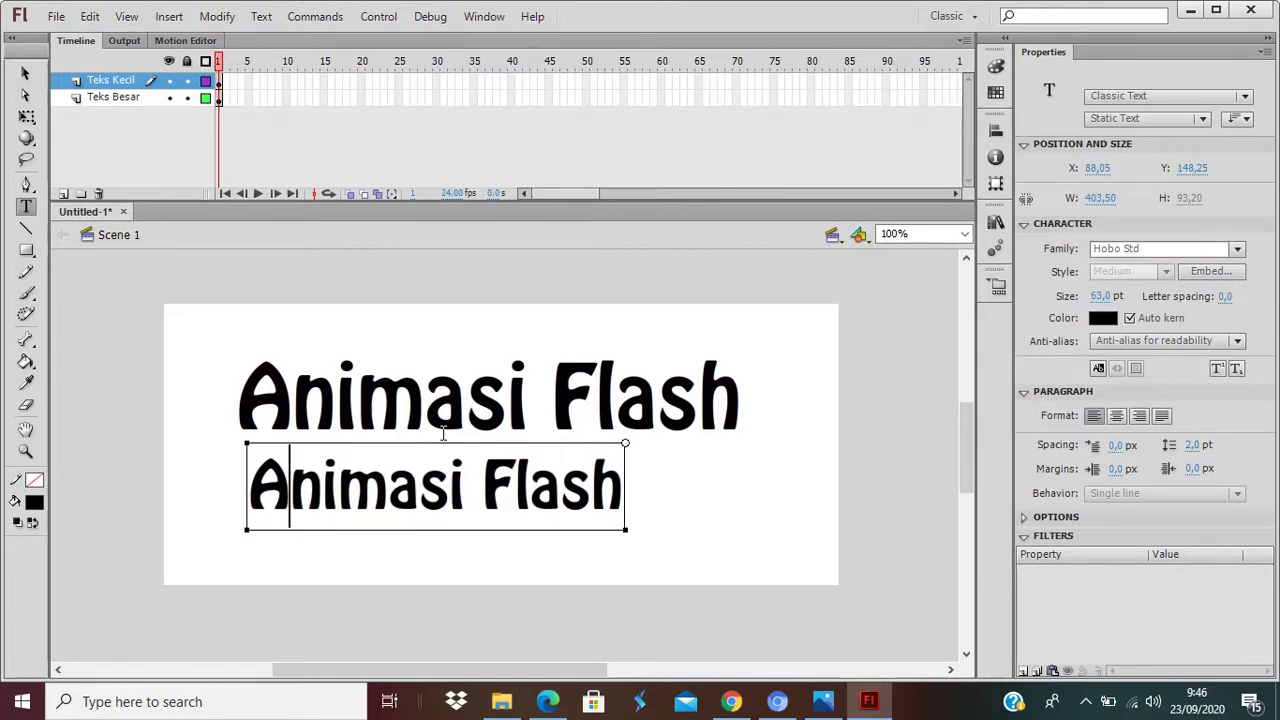
Set the font size of the Teks Kecil text to 48 pt.
left_click(26, 73)
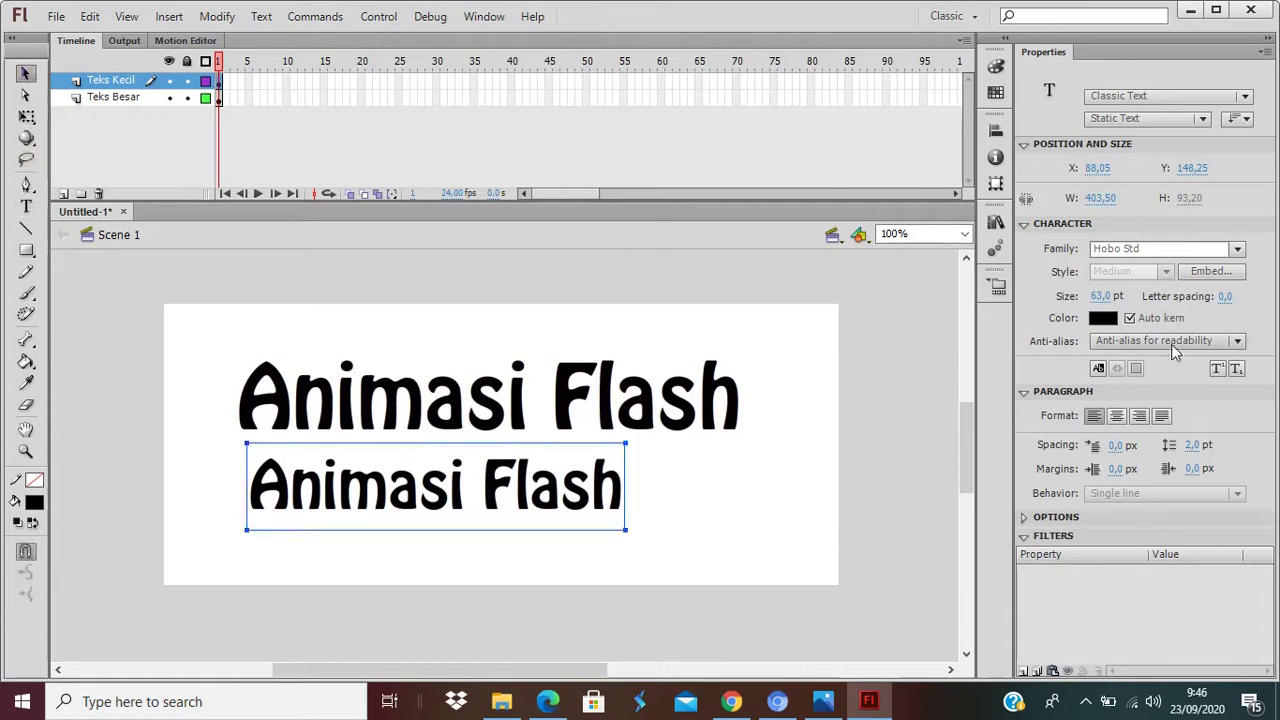
left_click(1102, 297)
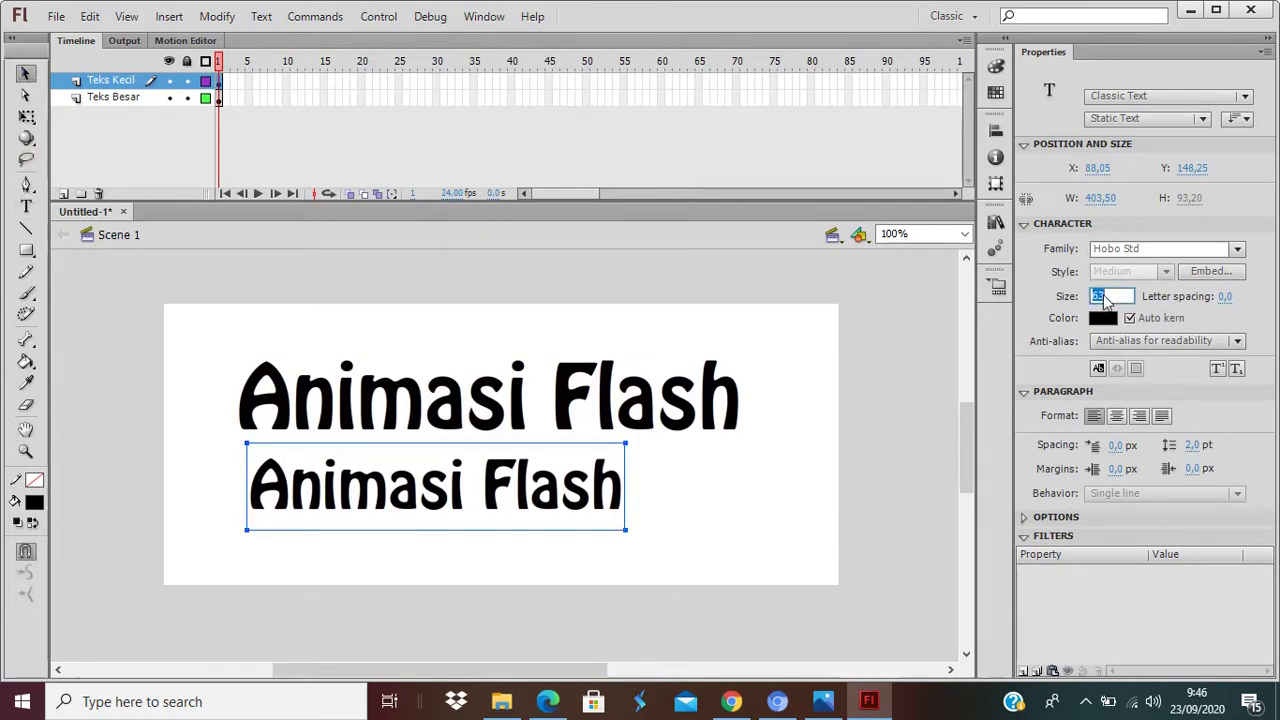
key("Return")
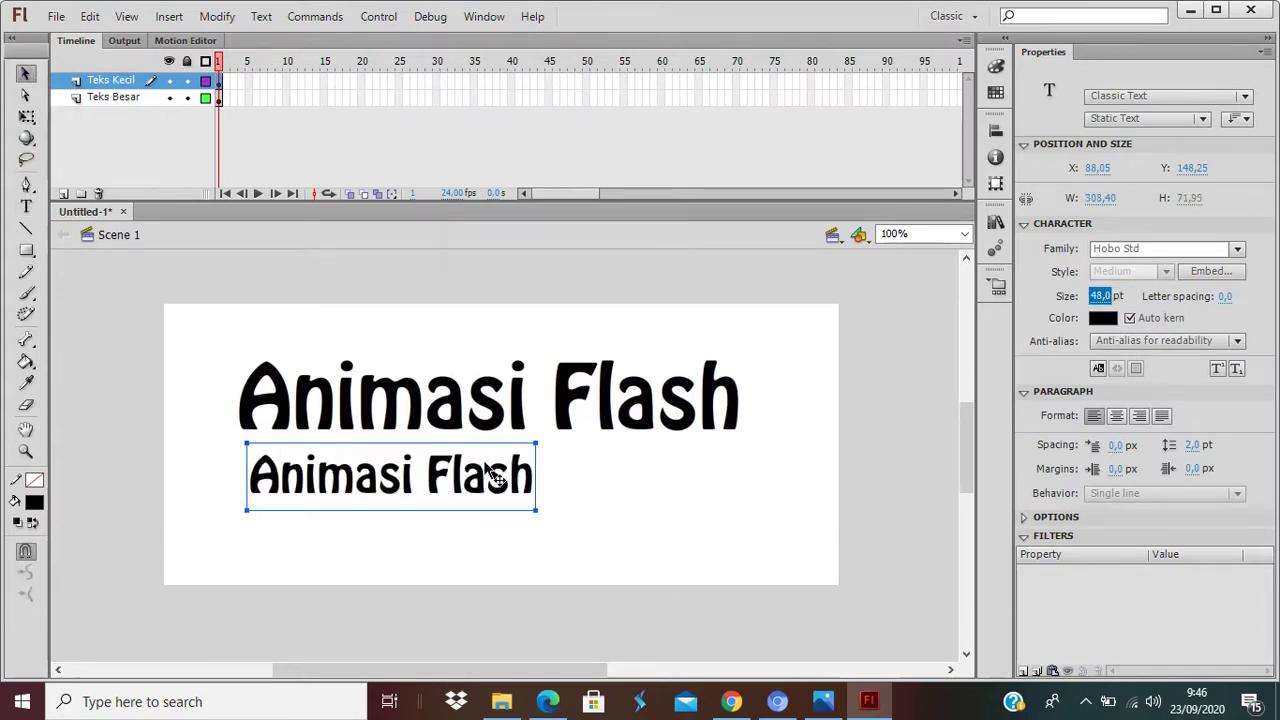
Insert spaces between the letters of the Teks Kecil text to match the large letters, doubling them after A and m and widening the word gap.
double_click(288, 488)
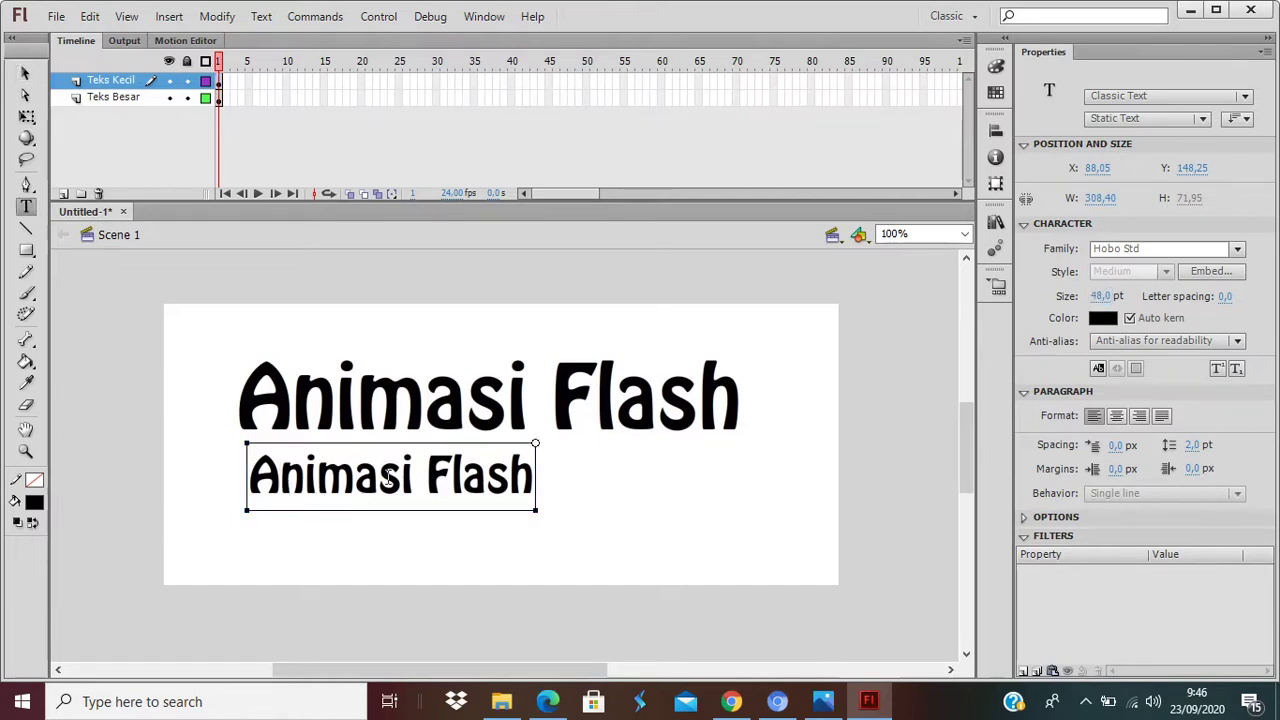
key("Right")
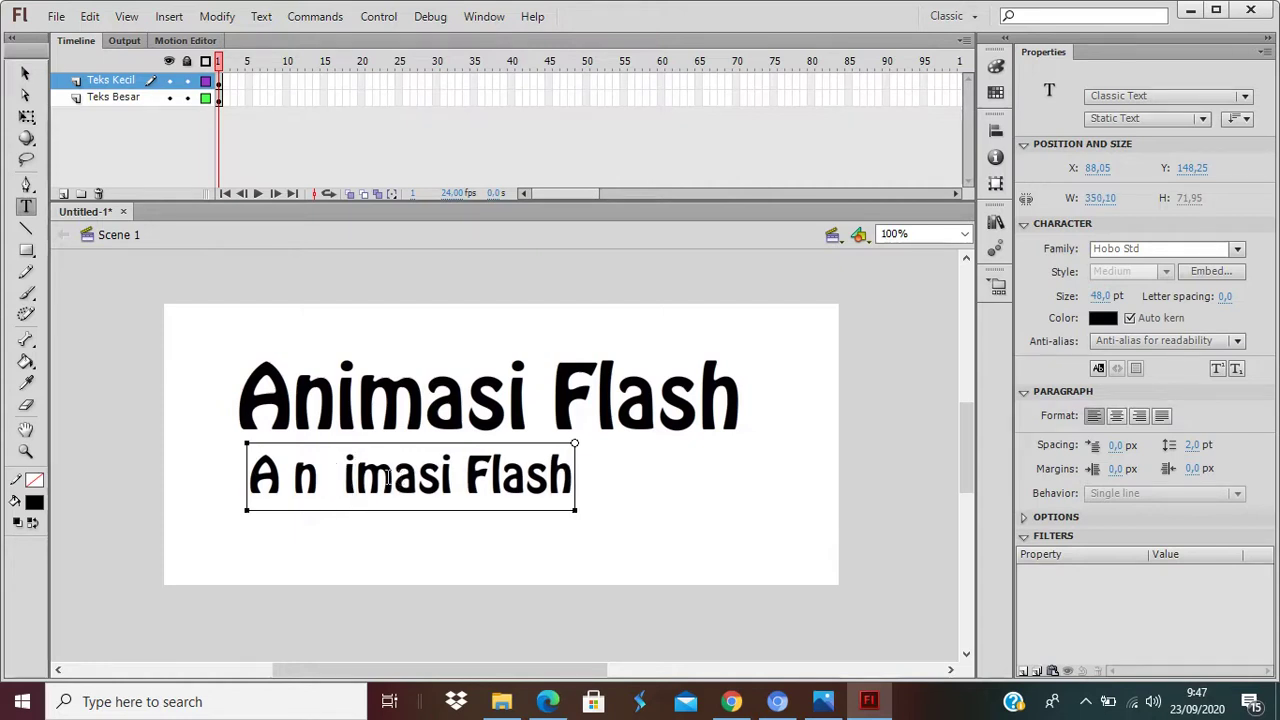
key("Right")
key("Right")
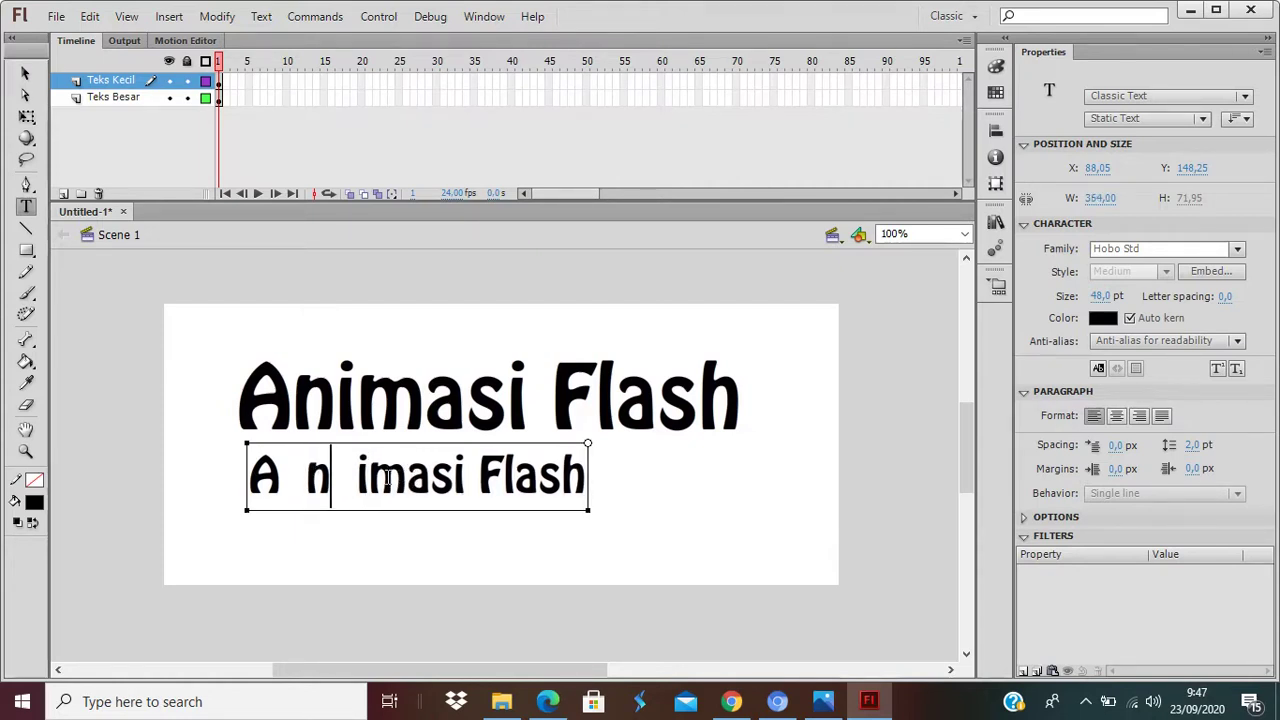
key("BackSpace")
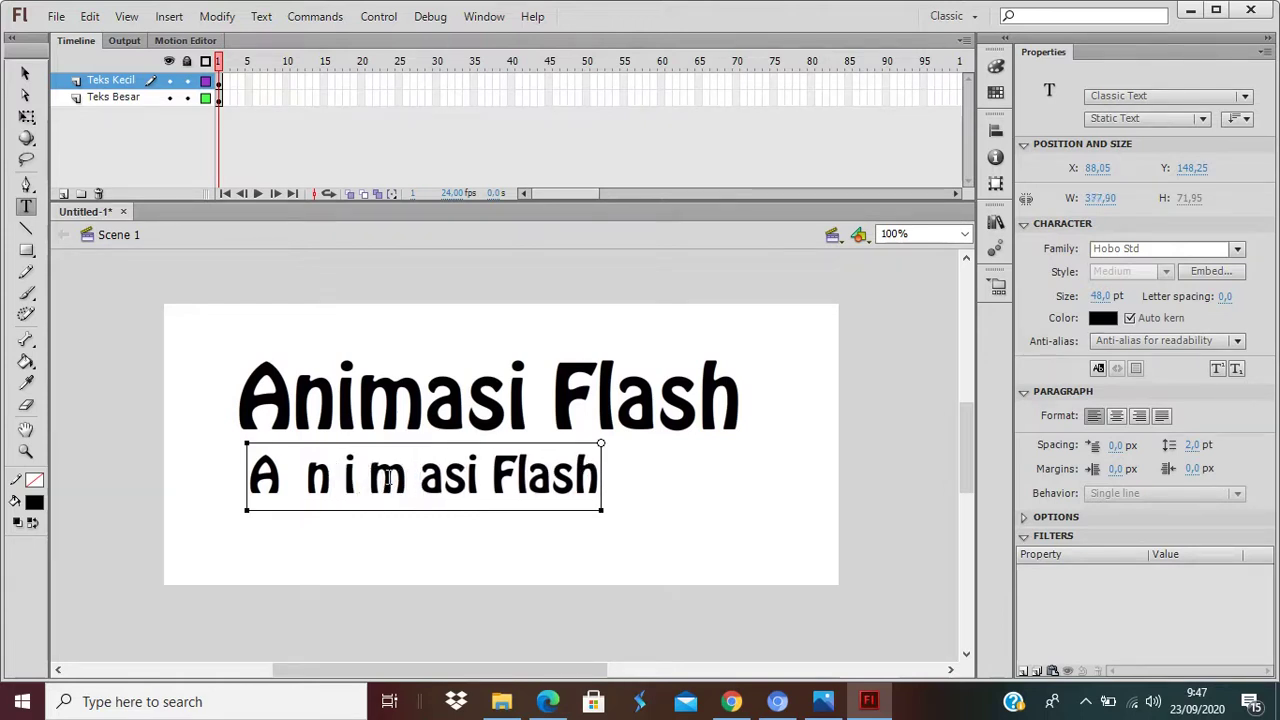
key("Right")
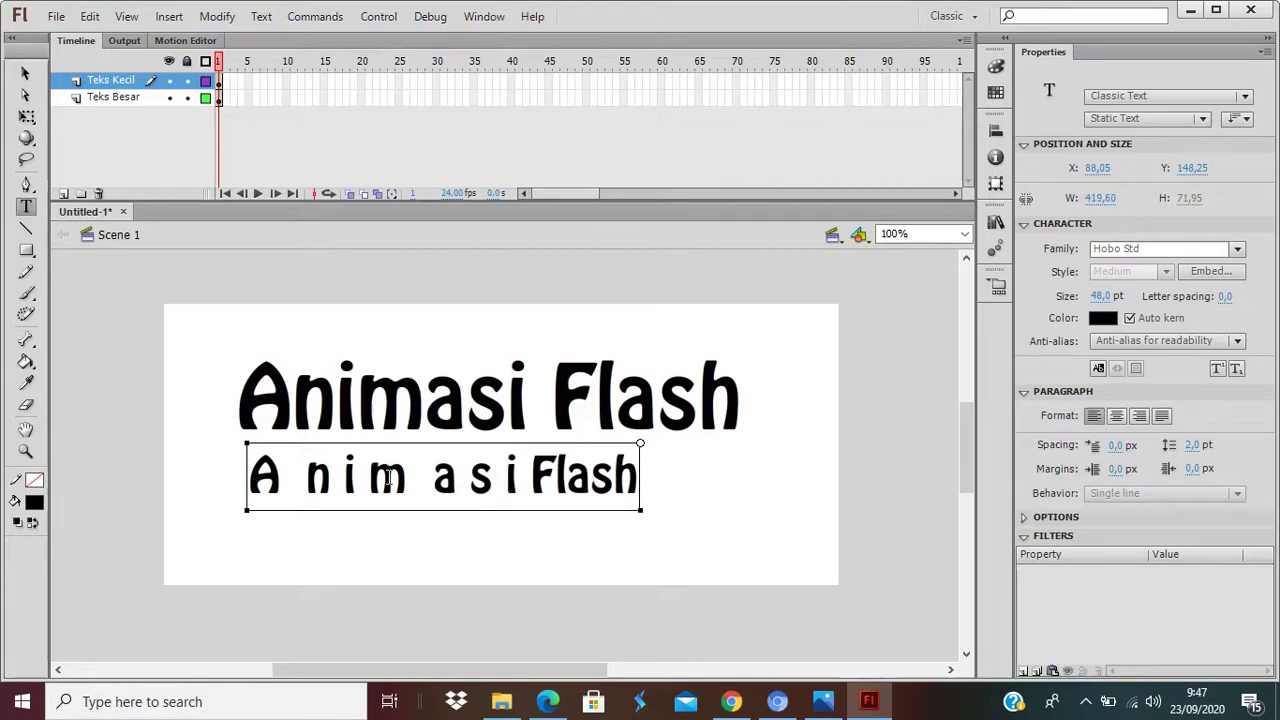
key("Right")
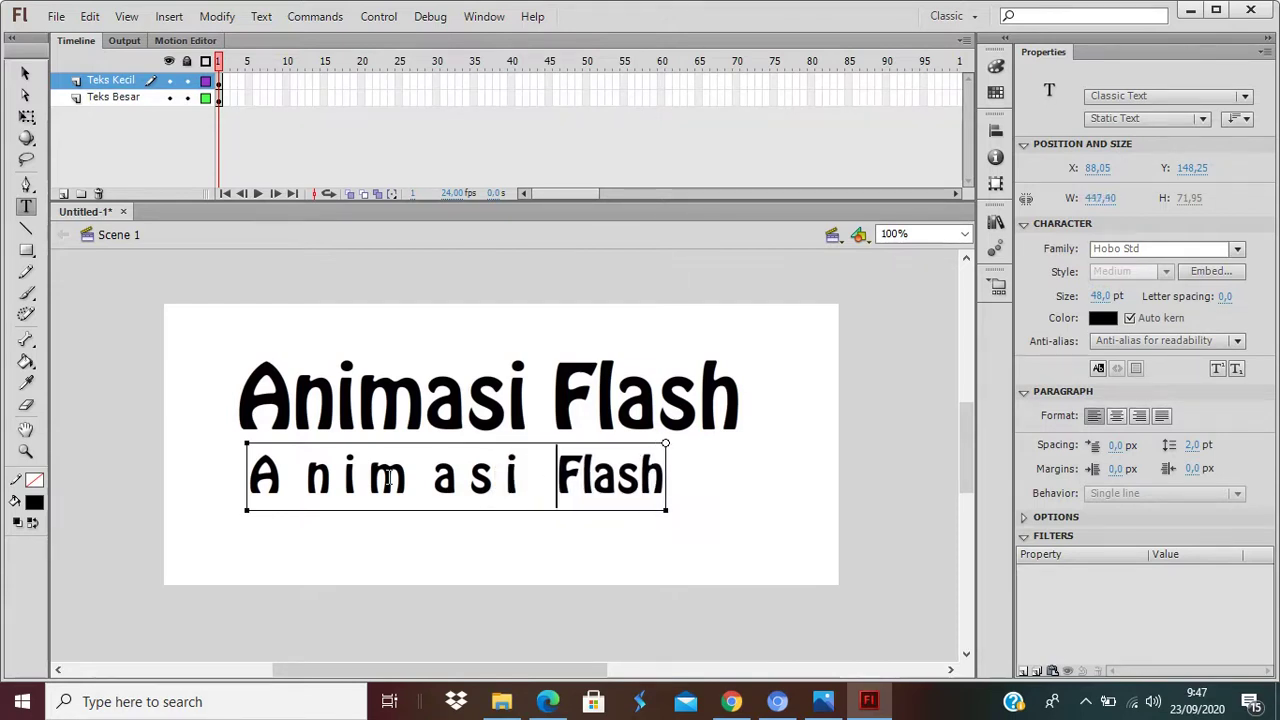
key("Left")
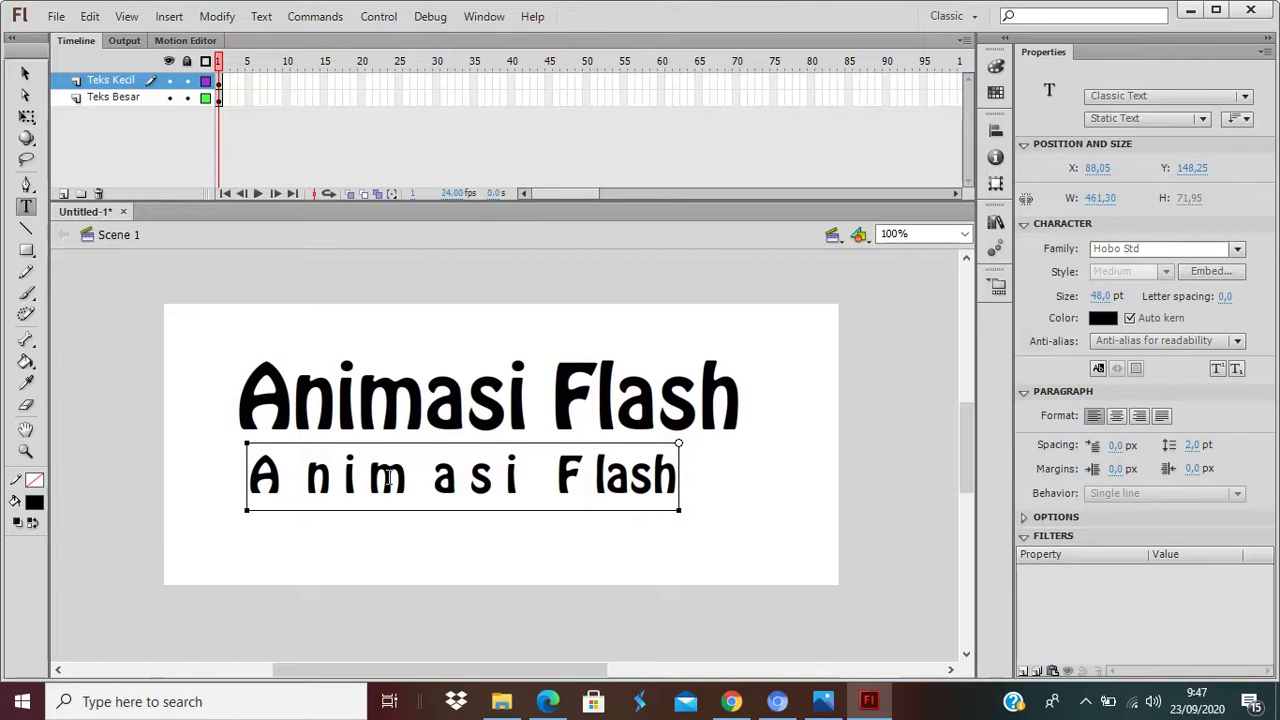
key("Right")
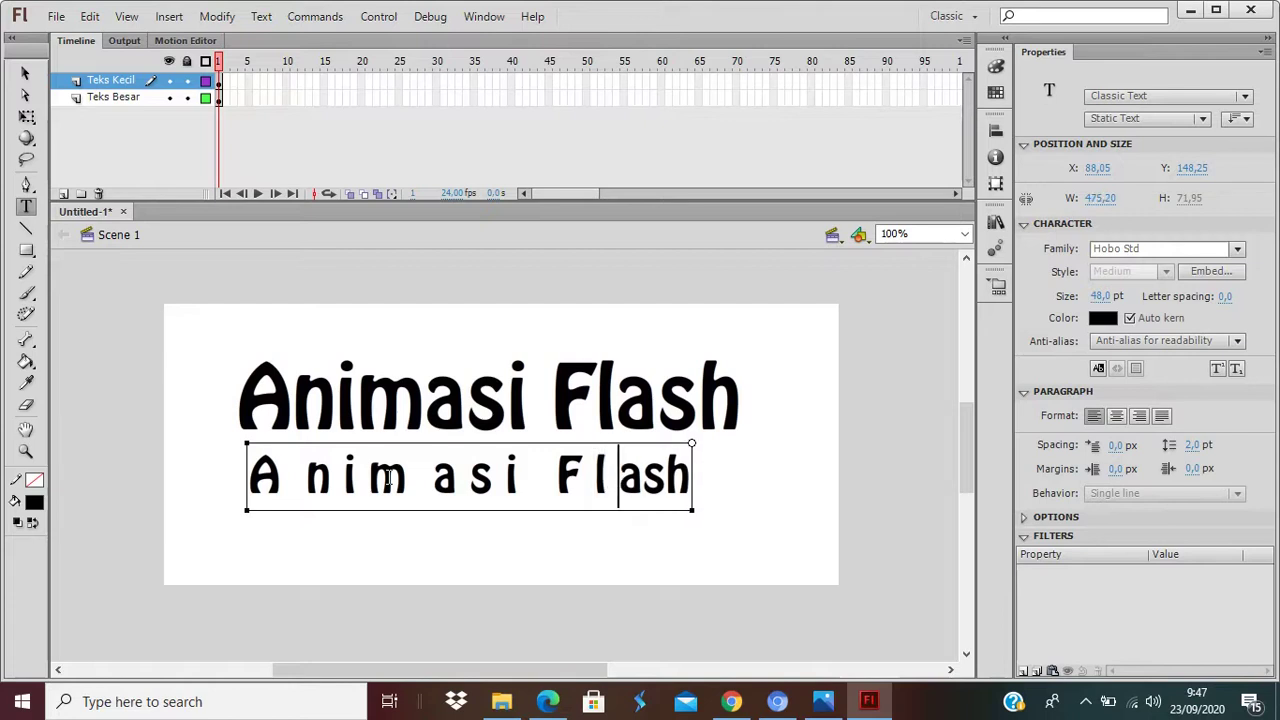
key("Right")
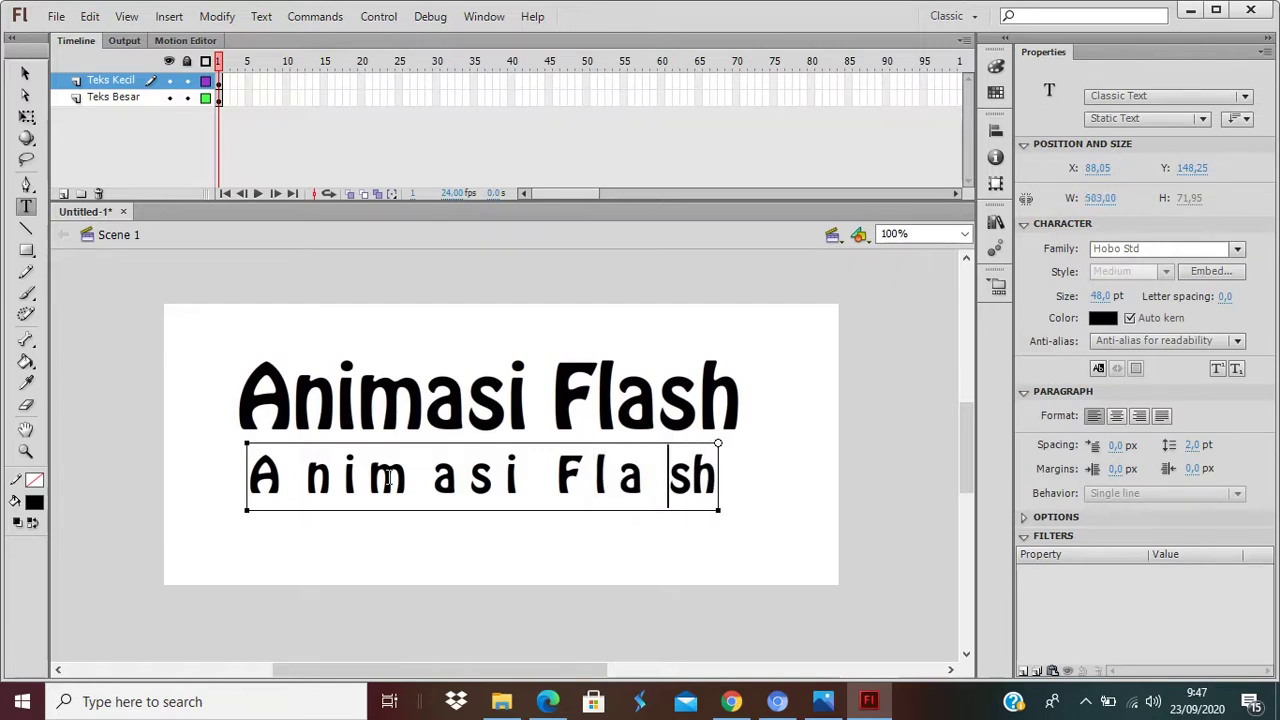
key("BackSpace")
key("Right")
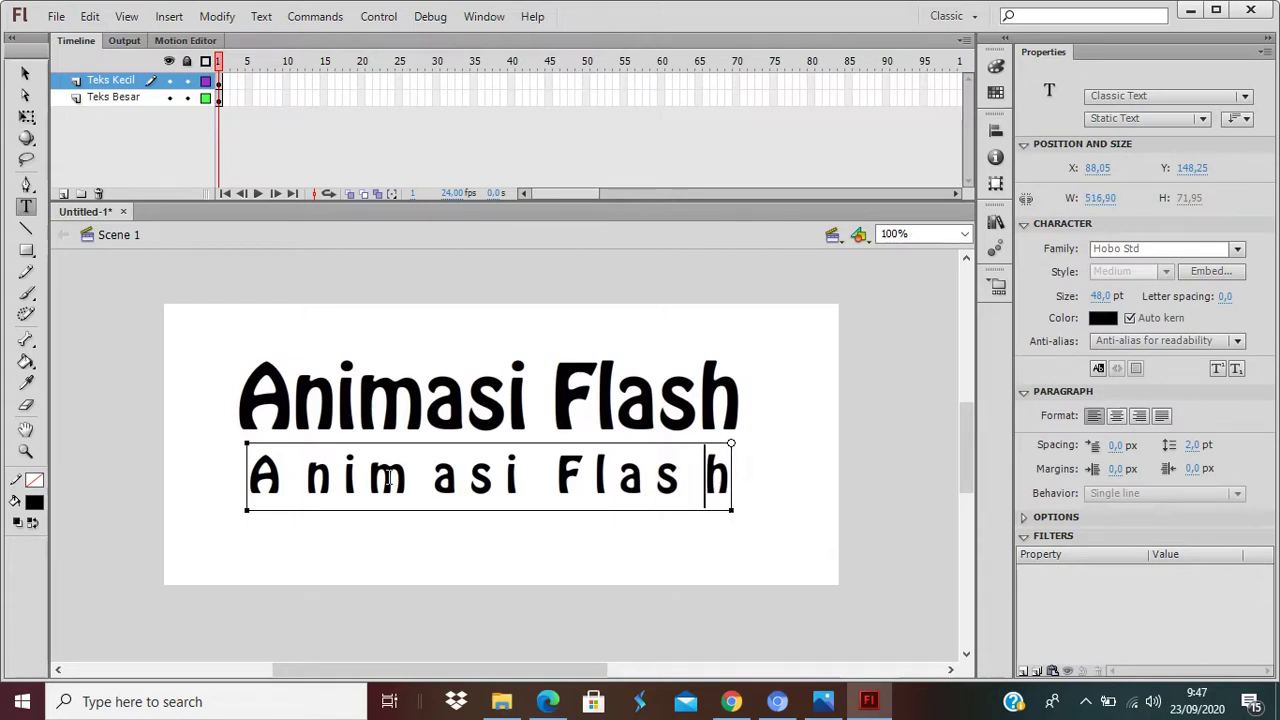
key("BackSpace")
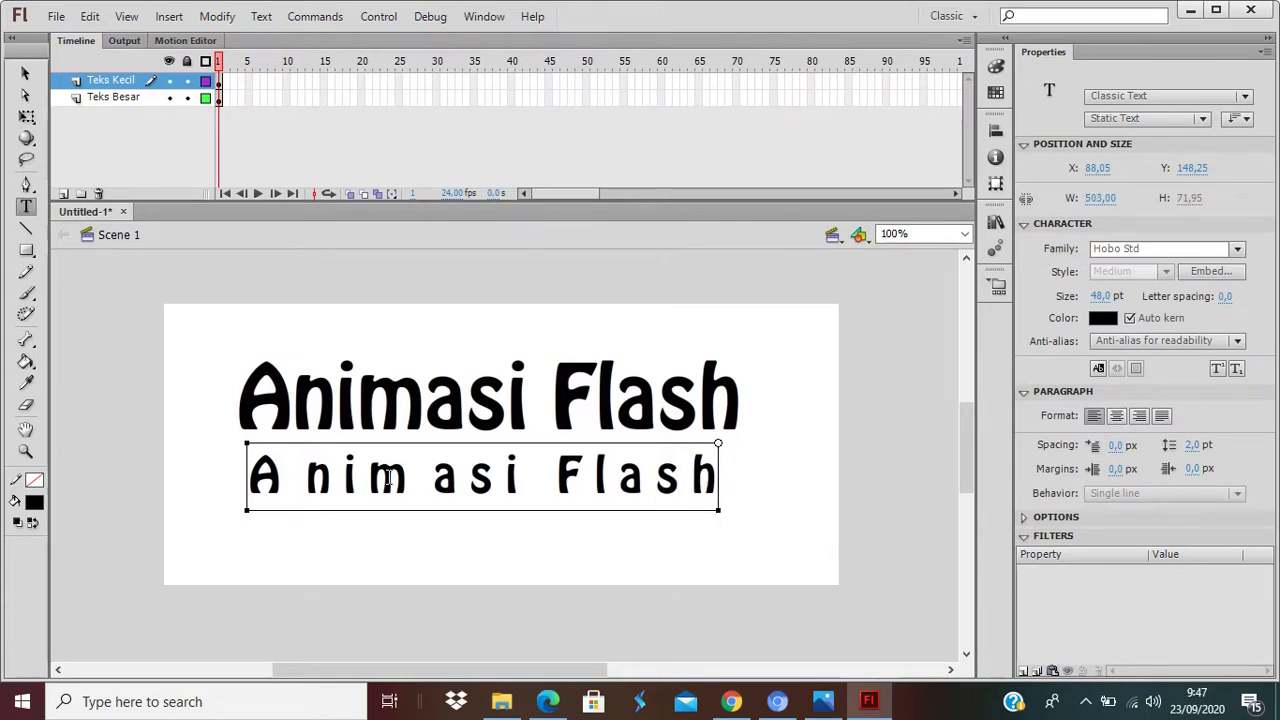
left_click(25, 73)
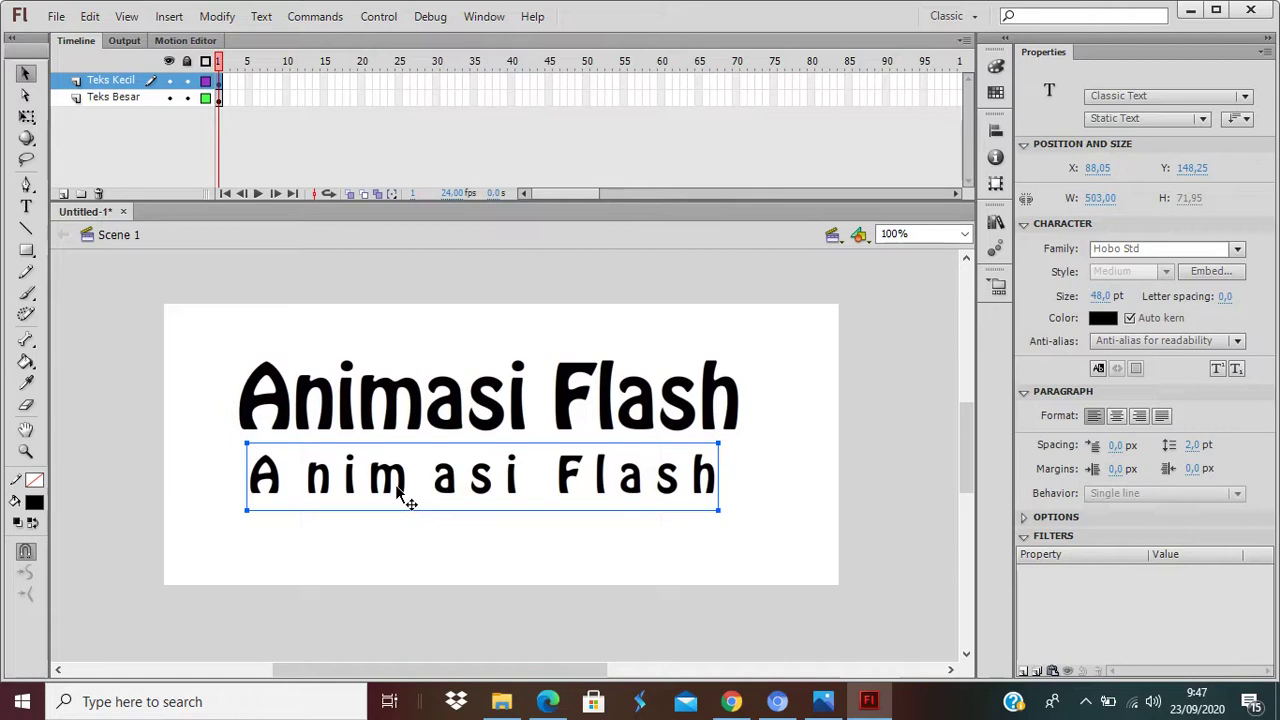
Move the spaced-out Teks Kecil text over the large "Animasi Flash" text, at about X 85, Y 71.
left_click_drag(397, 488, 395, 424)
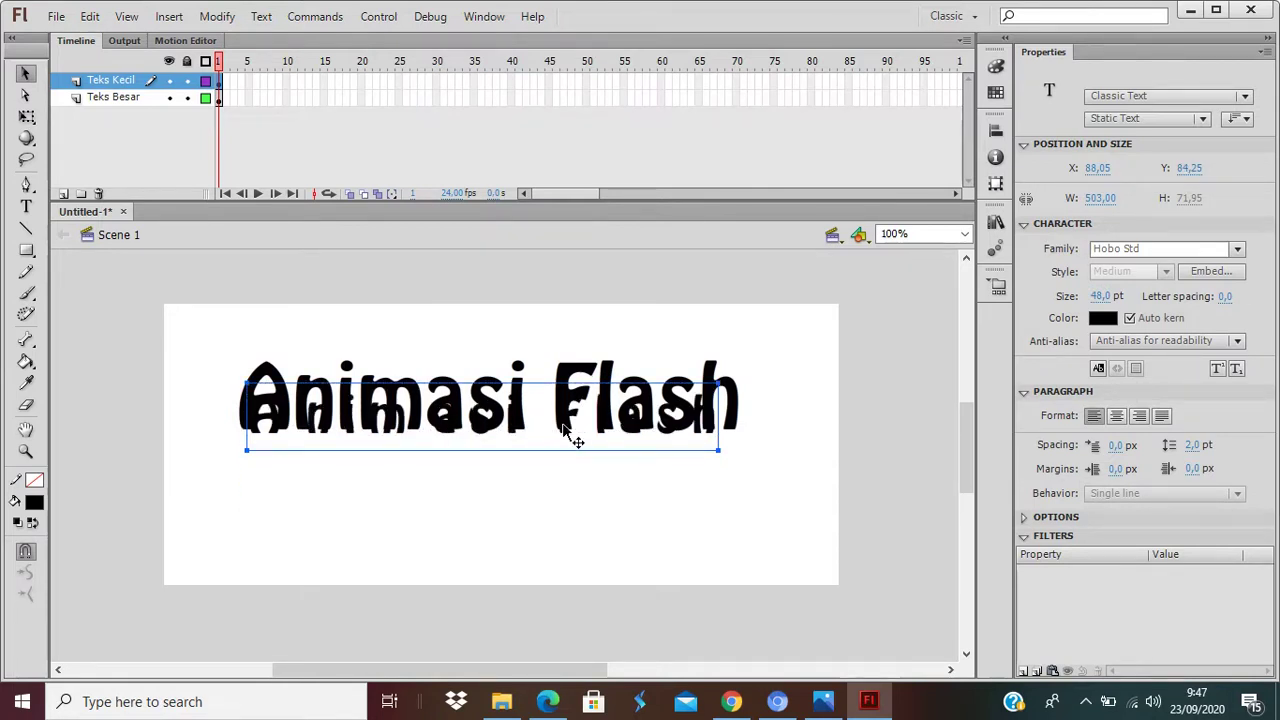
key("Up")
key("Up")
key("Up")
key("Up")
key("Up")
key("Up")
key("Up")
key("Up")
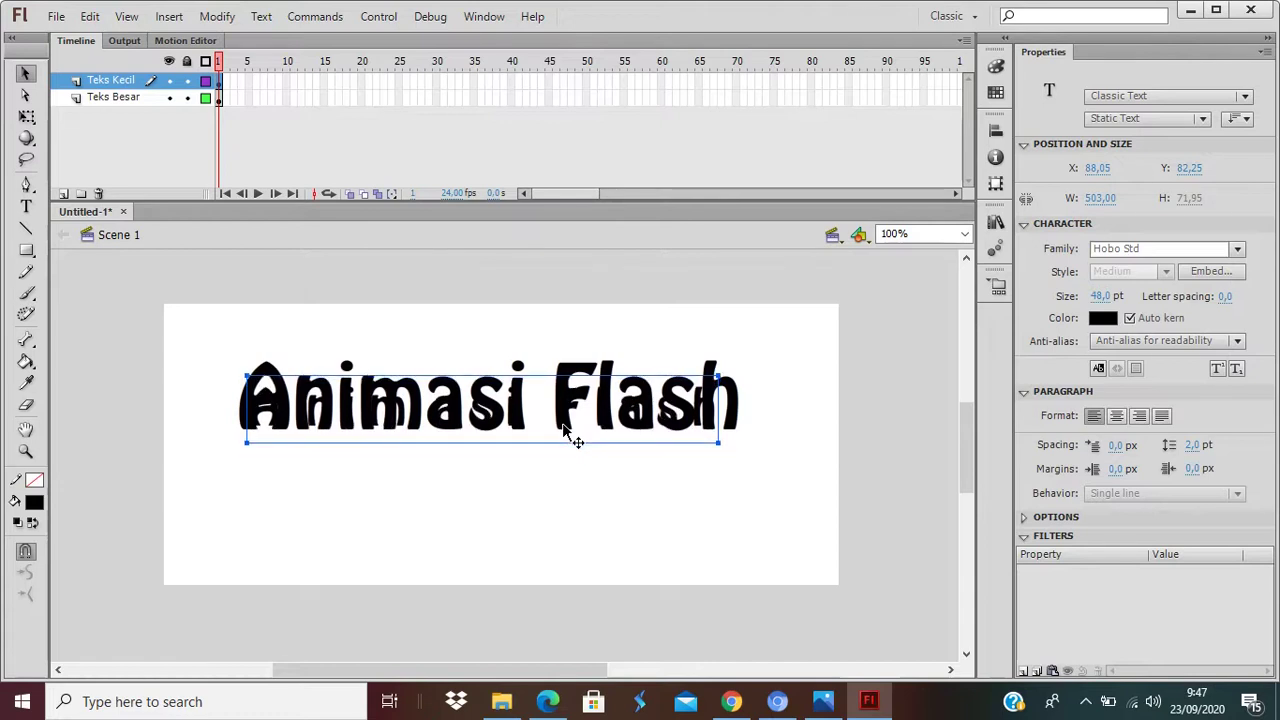
key("Up")
key("Up")
key("Up")
key("Up")
key("Up")
key("Up")
key("Up")
key("Left")
key("Left")
key("Left")
key("Left")
key("Left")
key("Left")
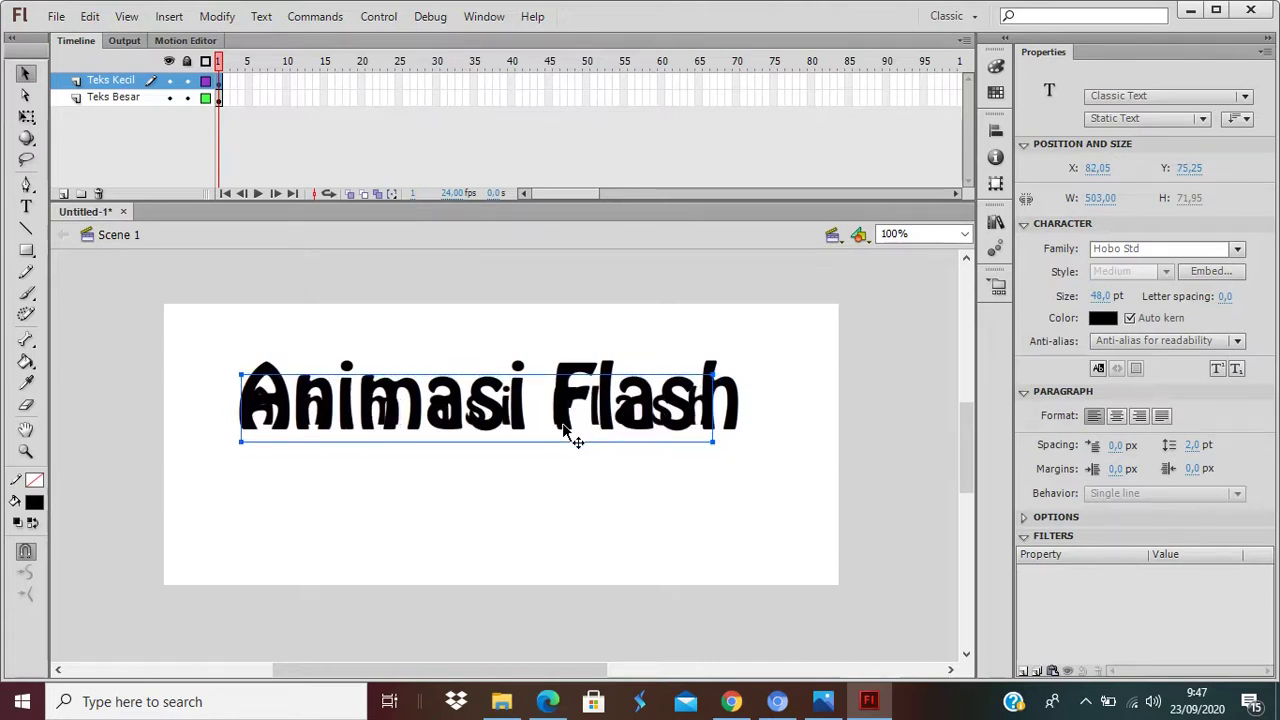
key("Up")
key("Up")
key("Right")
key("Right")
key("Right")
key("Up")
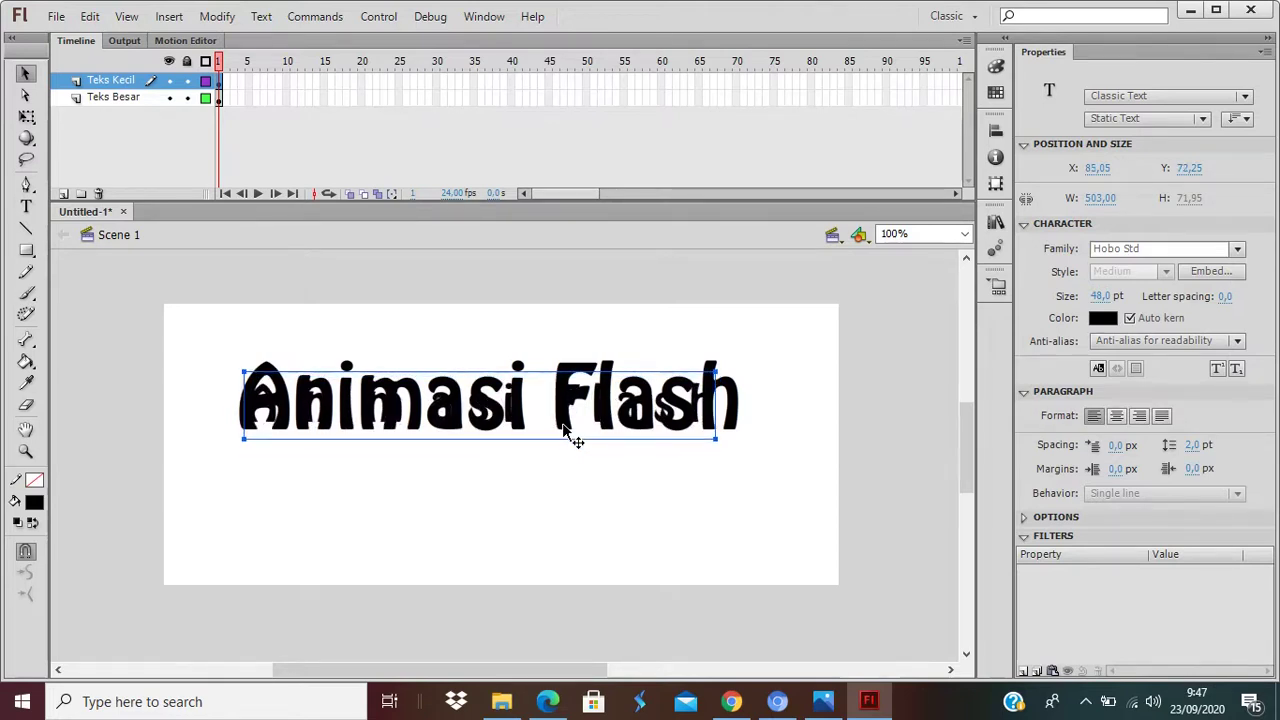
key("Up")
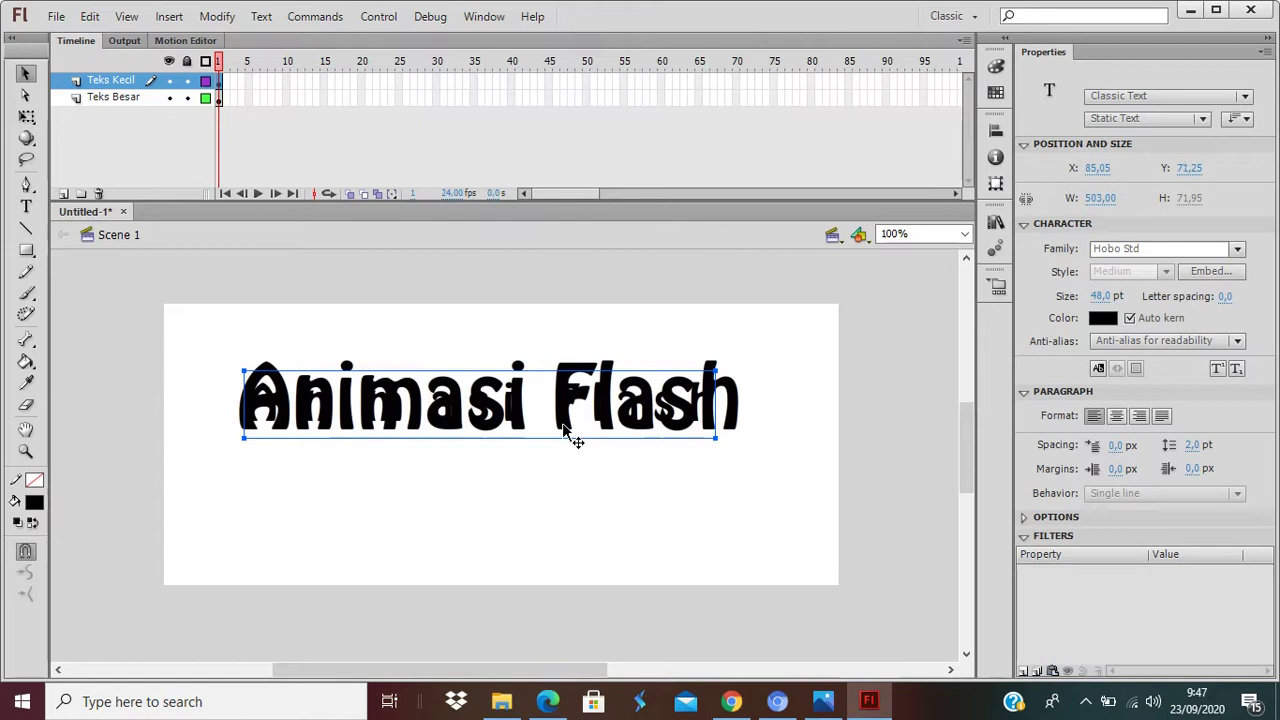
Refine the Teks Kecil letter spacing by adding a space before the F and removing the extra space between a and s in Flash.
double_click(672, 425)
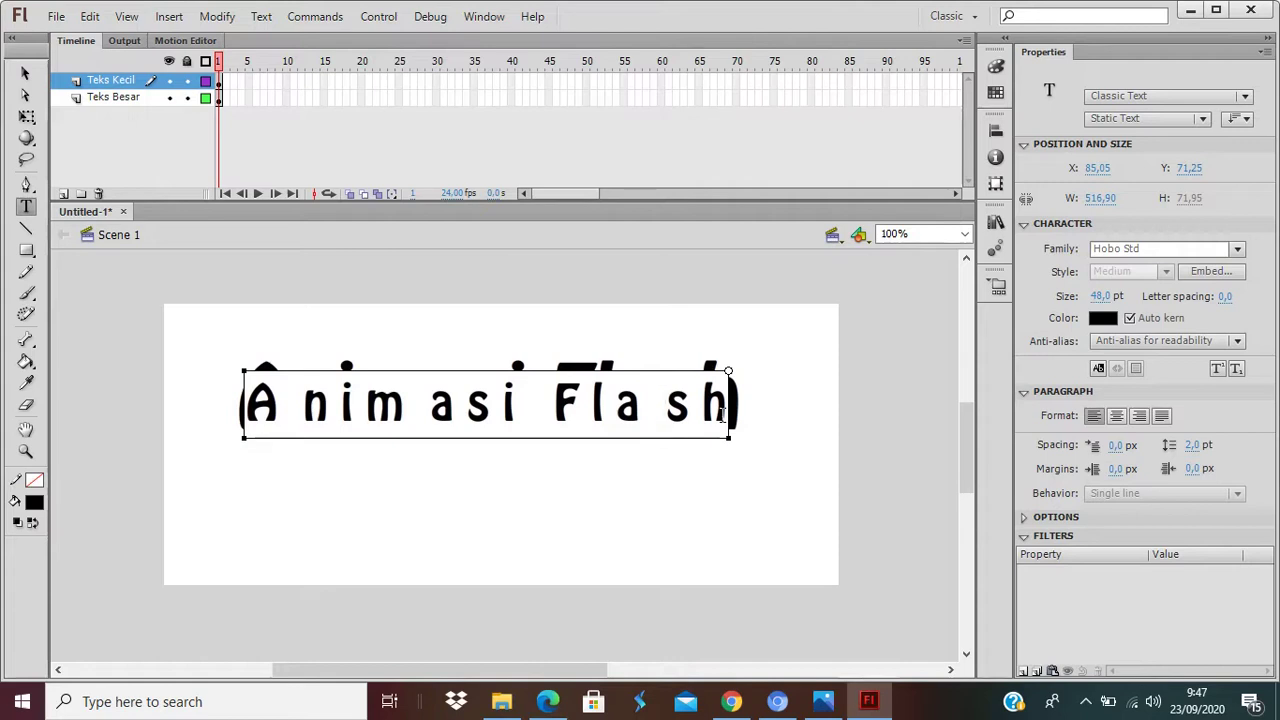
left_click(545, 415)
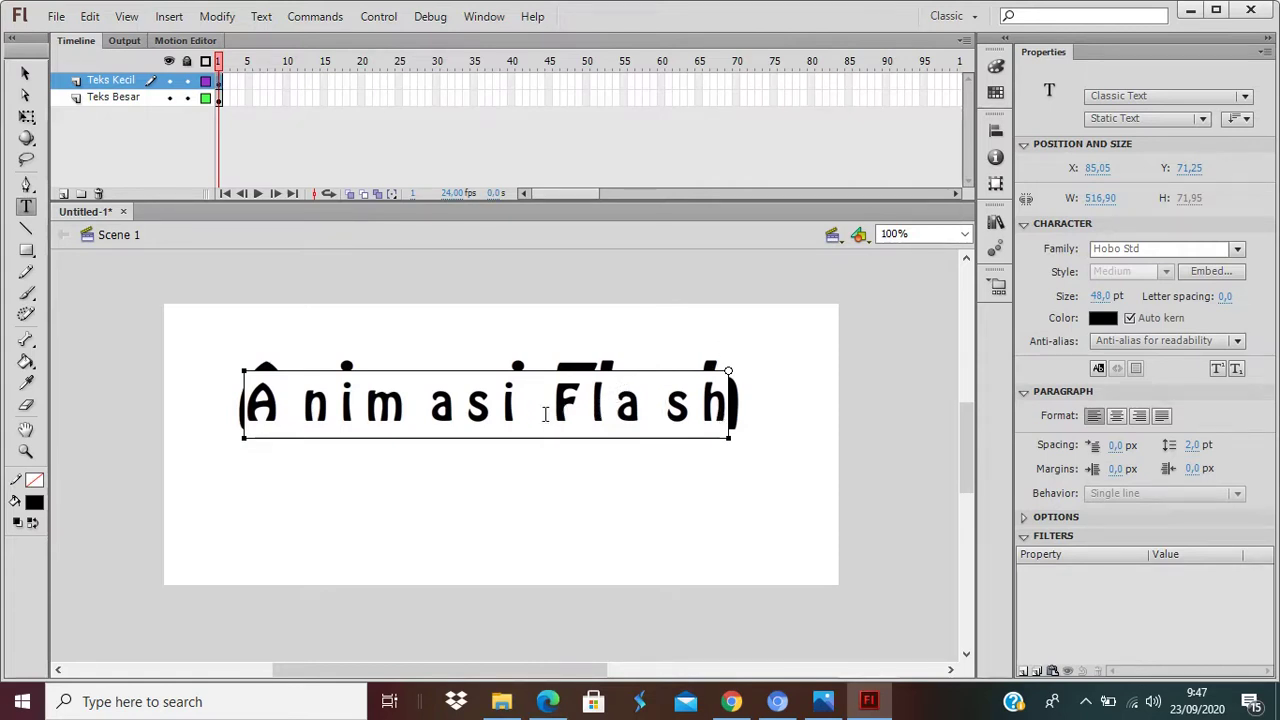
left_click(665, 415)
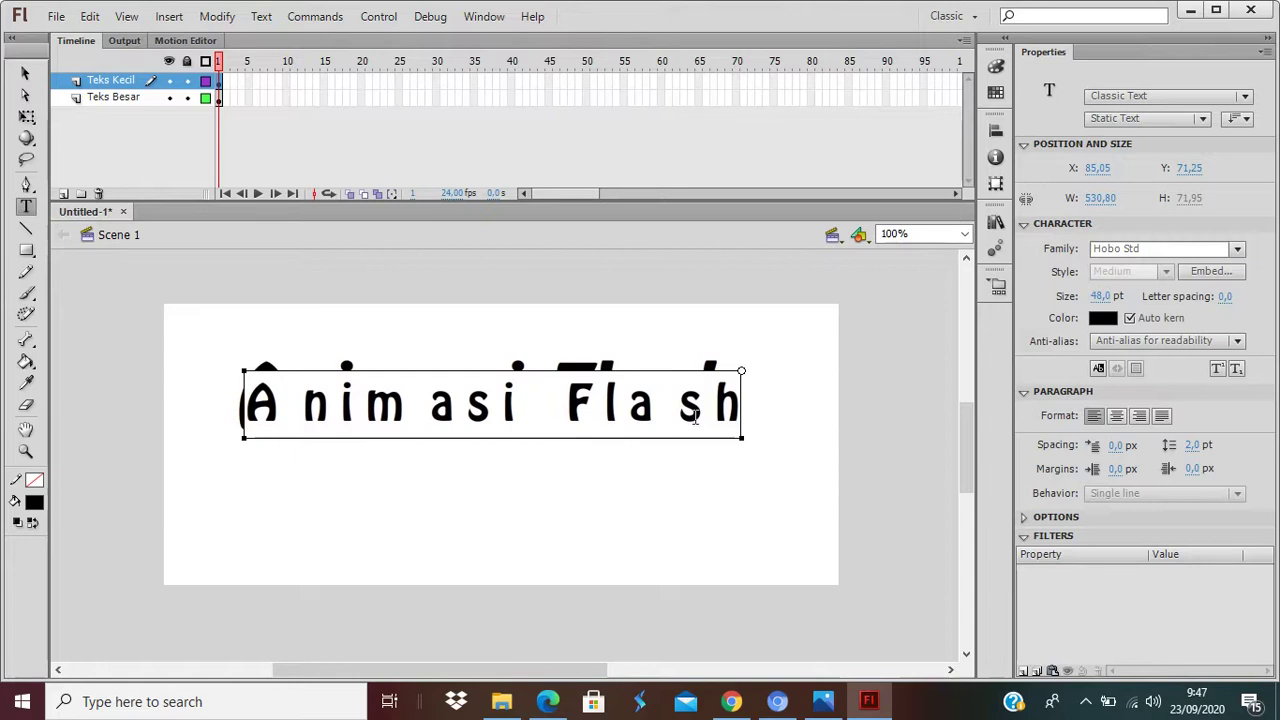
key("BackSpace")
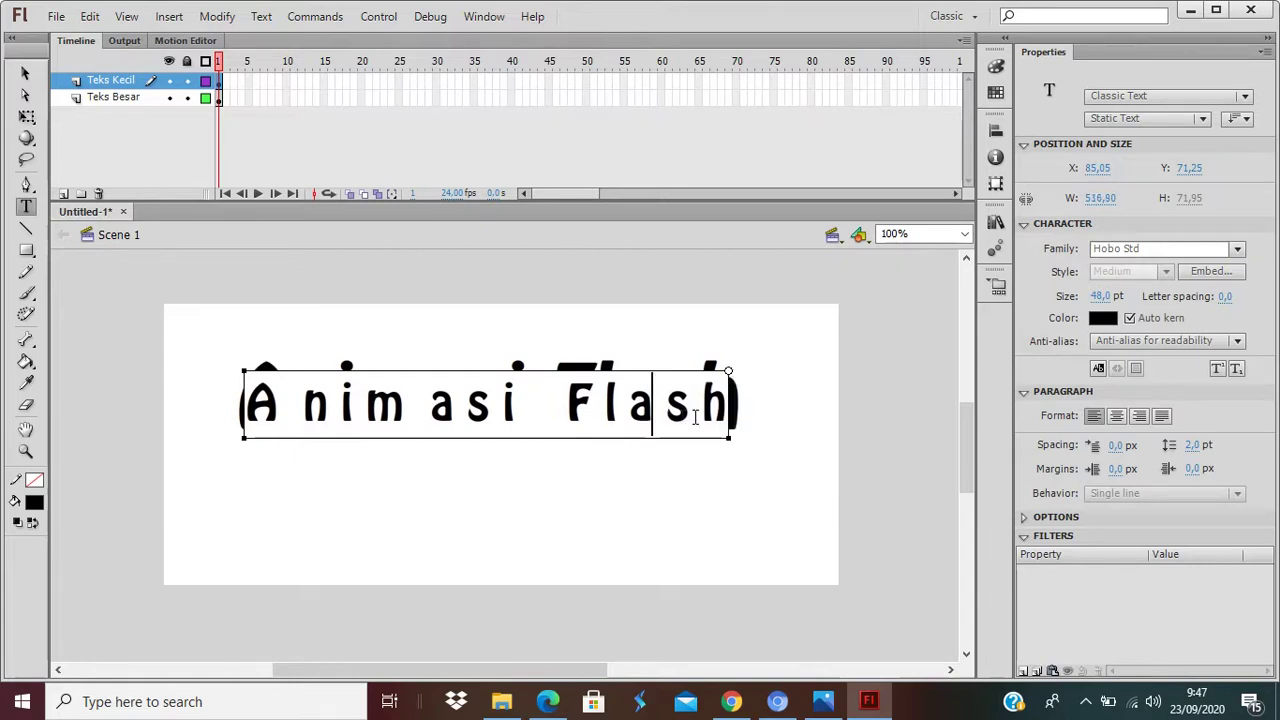
left_click(27, 68)
left_click(500, 556)
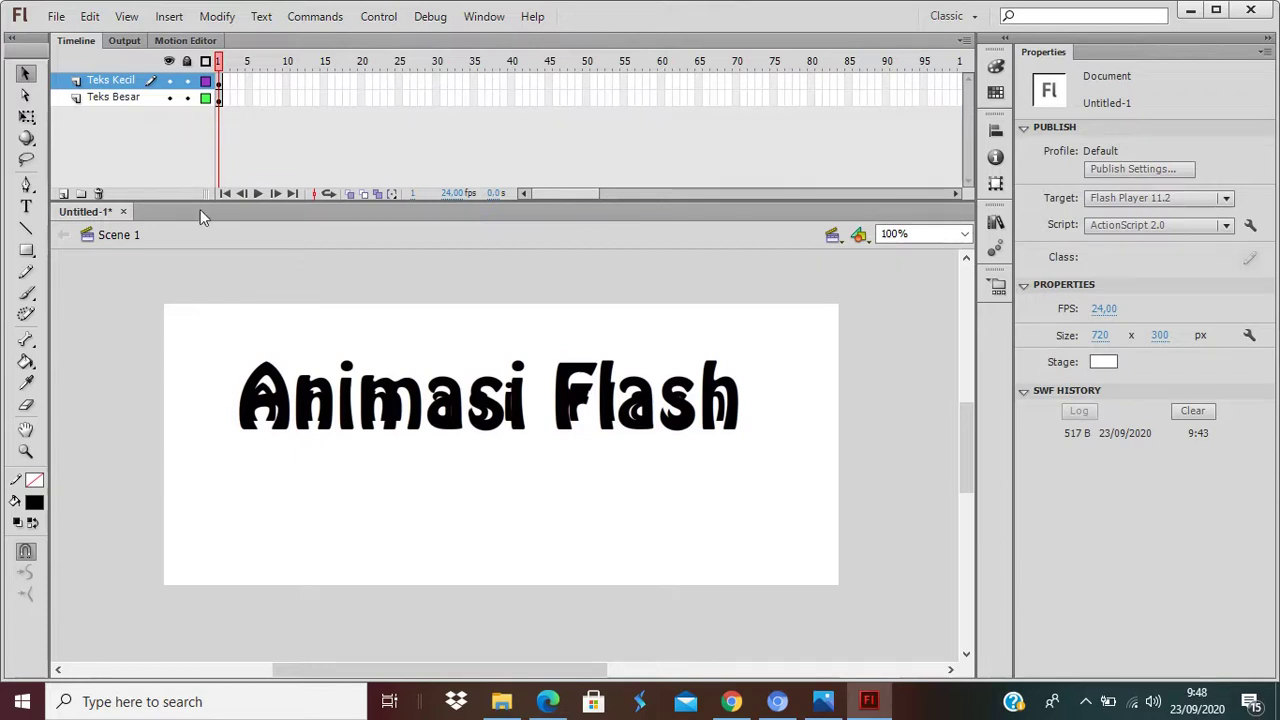
Add a new layer above Teks Kecil and name it Kaca.
left_click(62, 195)
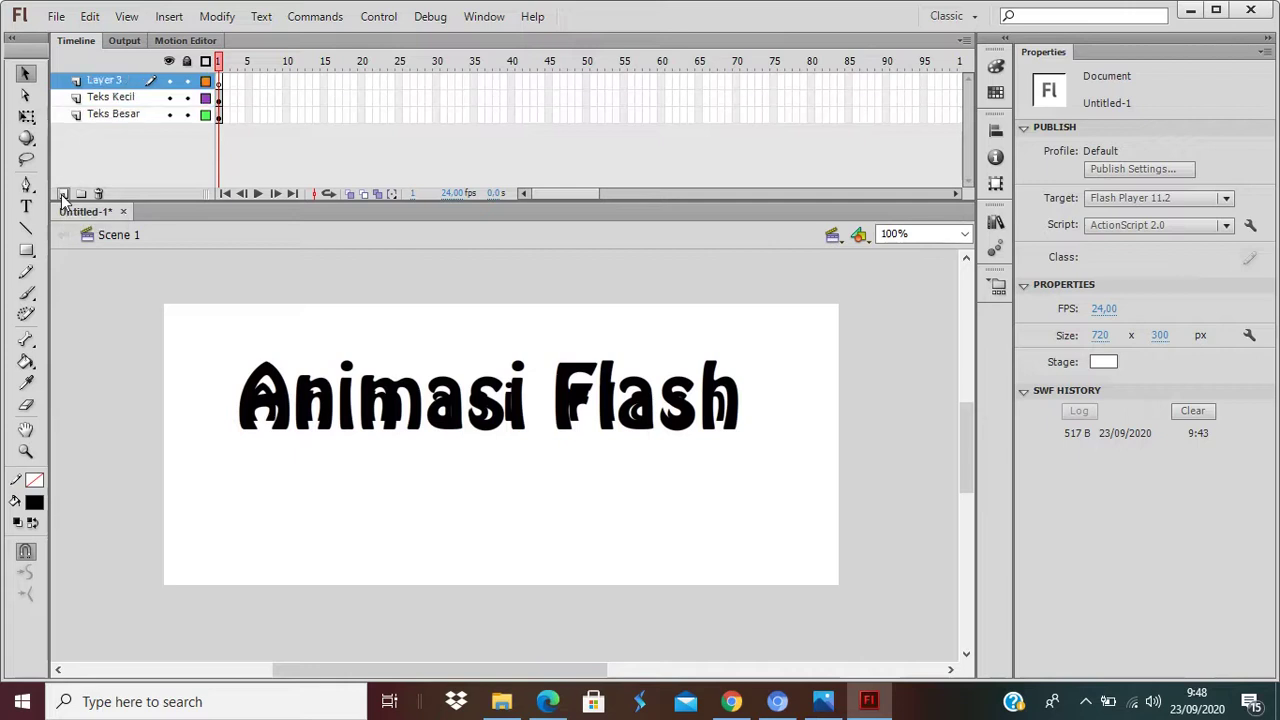
double_click(112, 86)
type("Ka")
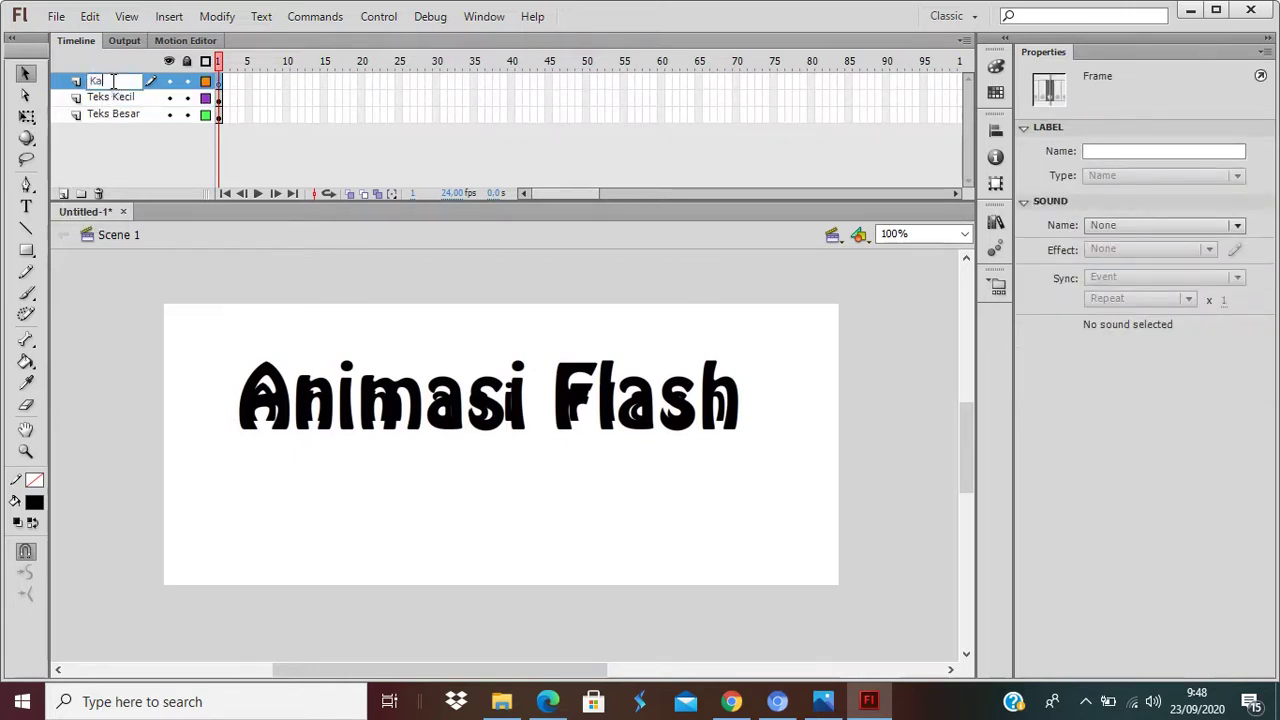
type("ca")
key("Return")
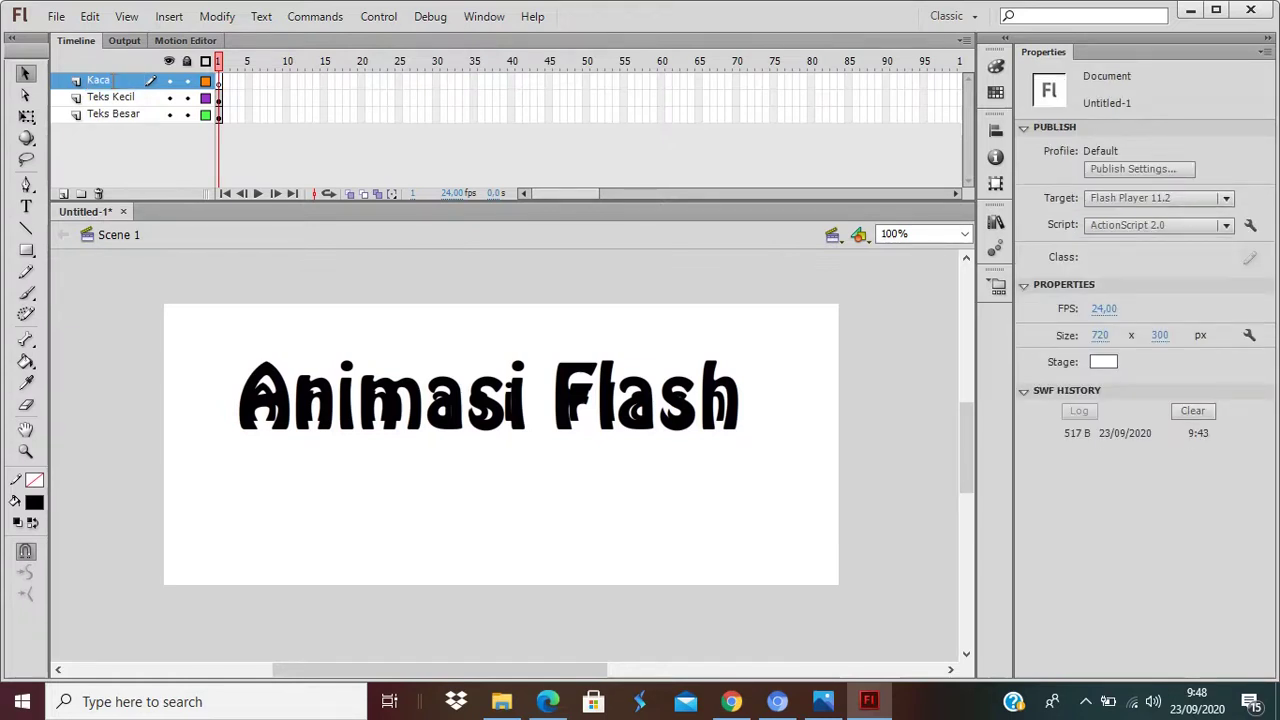
Draw a blue circle without stroke on the Kaca layer before the text's first letter, about 101.5 px wide, at about X -62, Y 45.
left_click(27, 250)
left_click(76, 272)
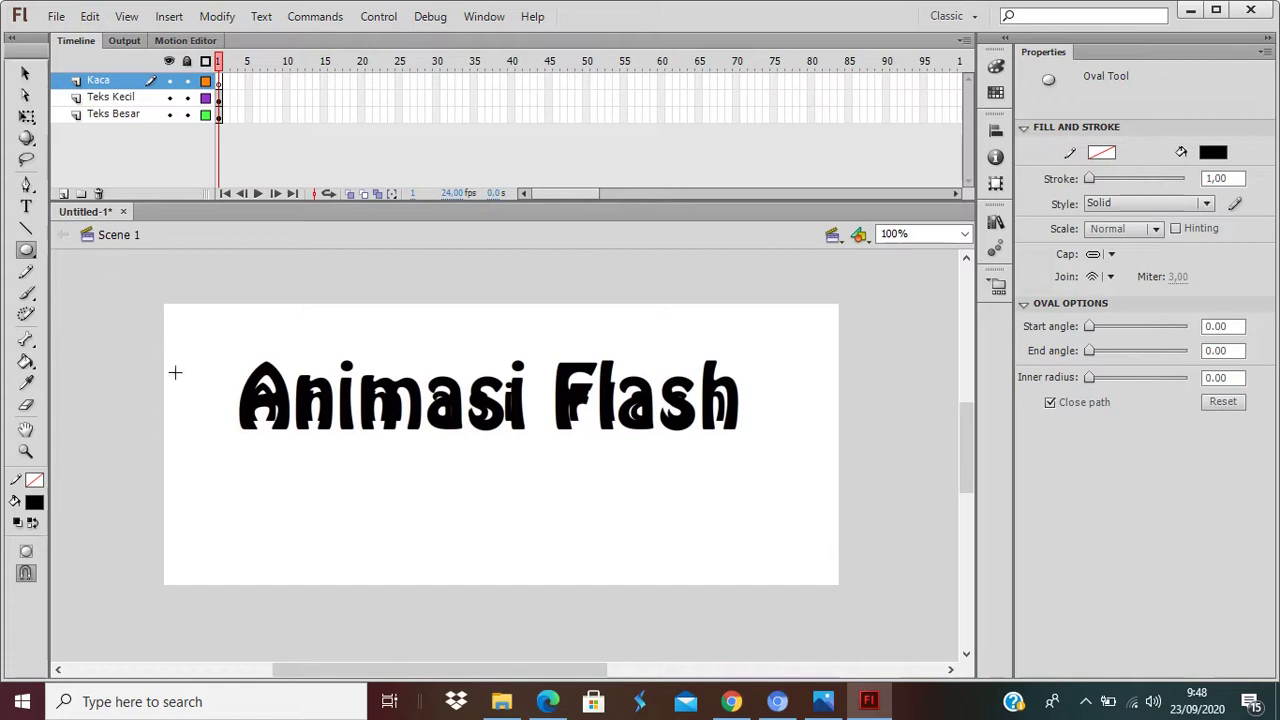
left_click(35, 503)
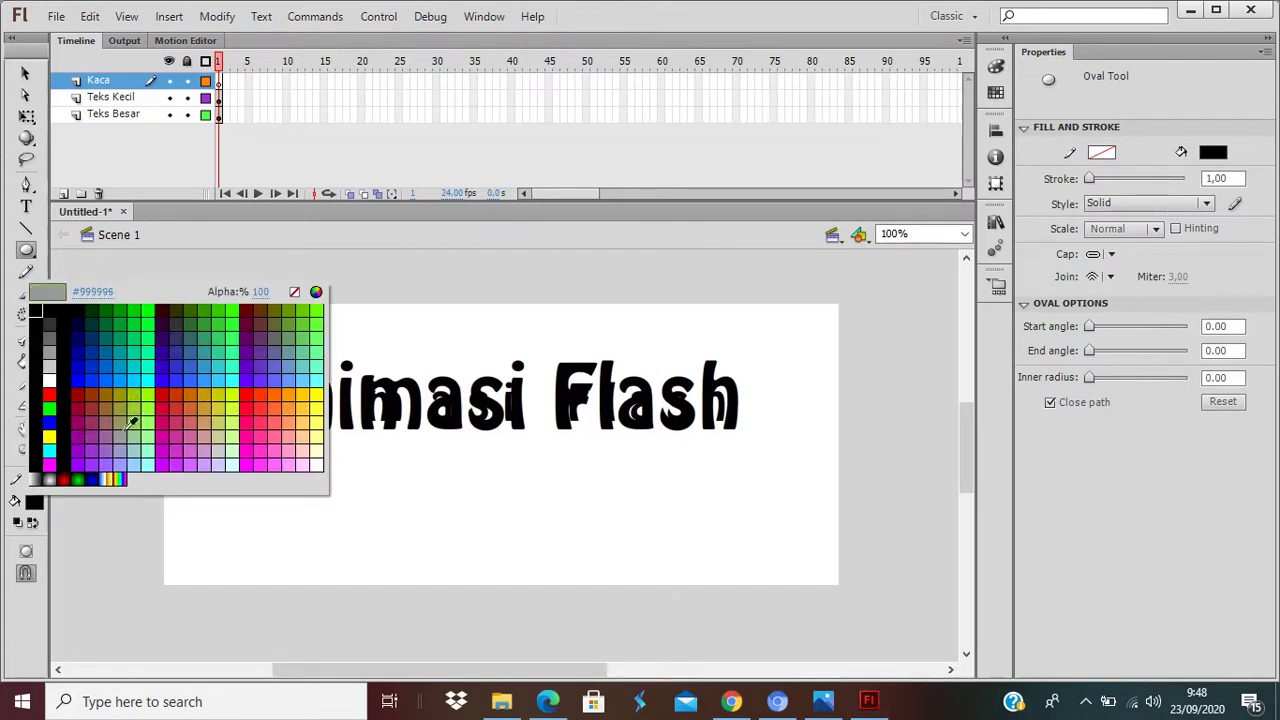
left_click(77, 378)
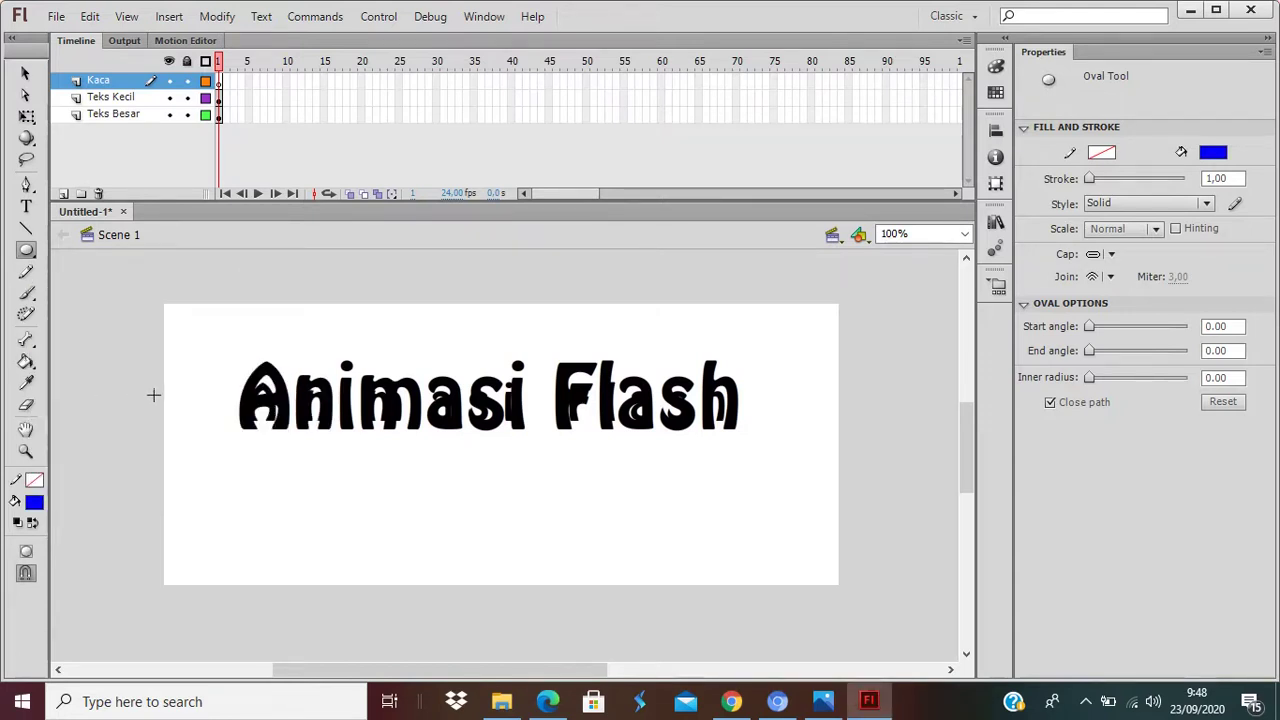
left_click_drag(152, 375, 142, 406)
left_click(25, 73)
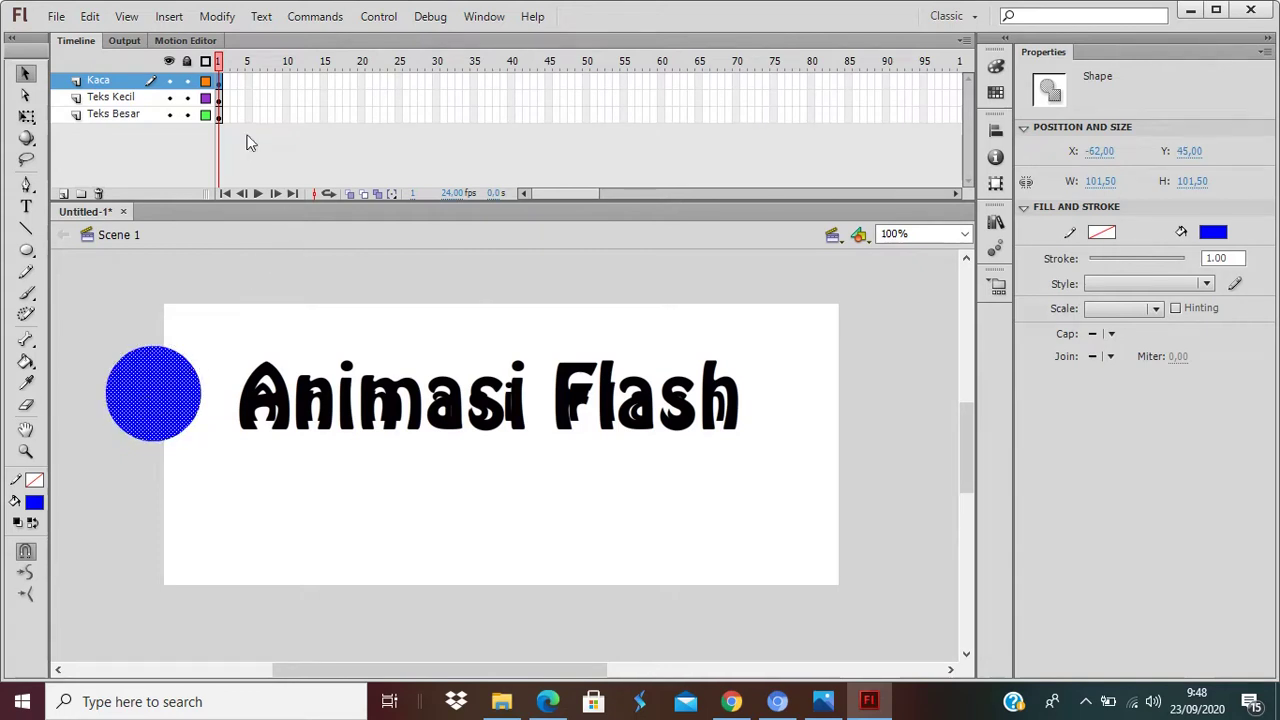
Nudge both Animasi Flash texts down a few pixels and lower the blue circle to about Y 55.
left_click(580, 493)
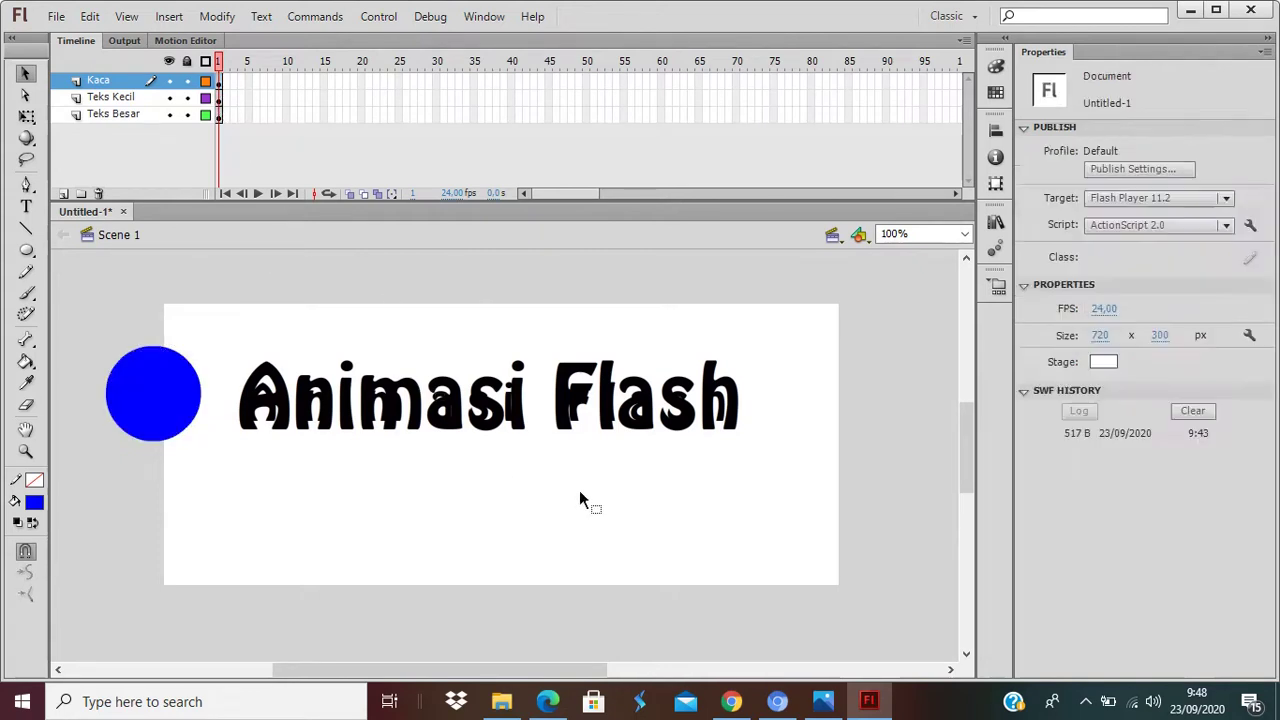
left_click(1161, 337)
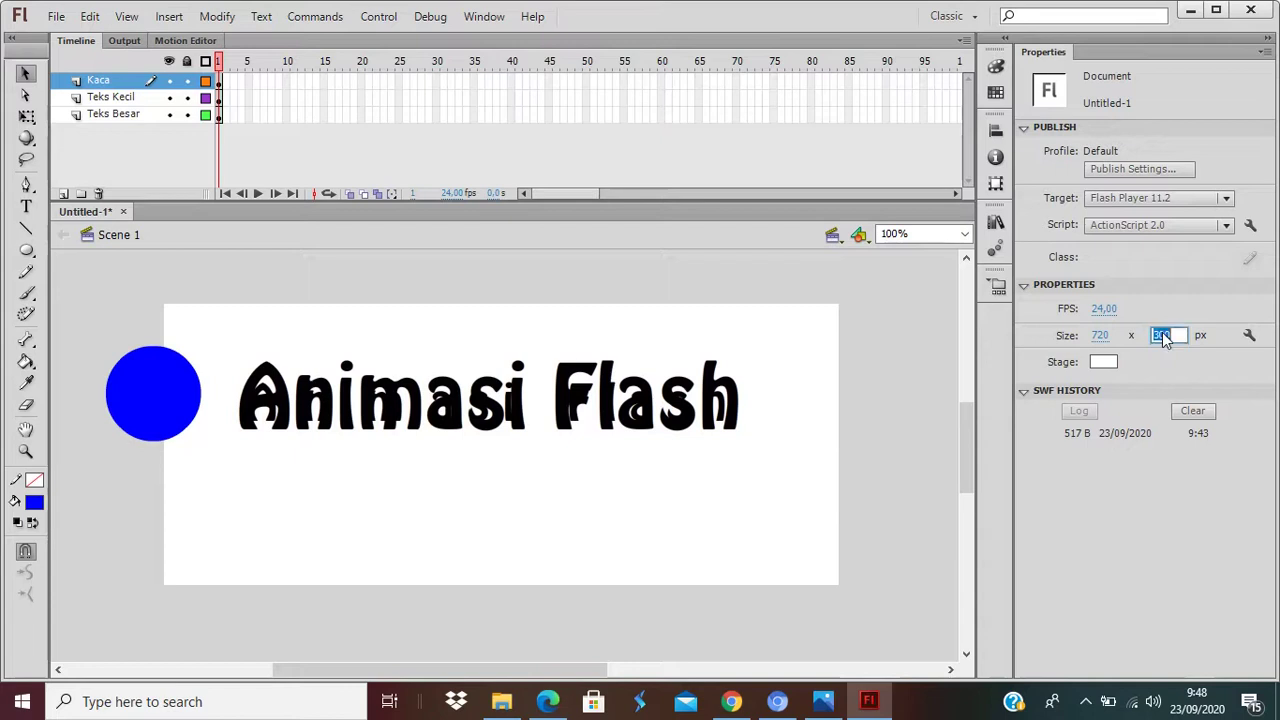
left_click(26, 76)
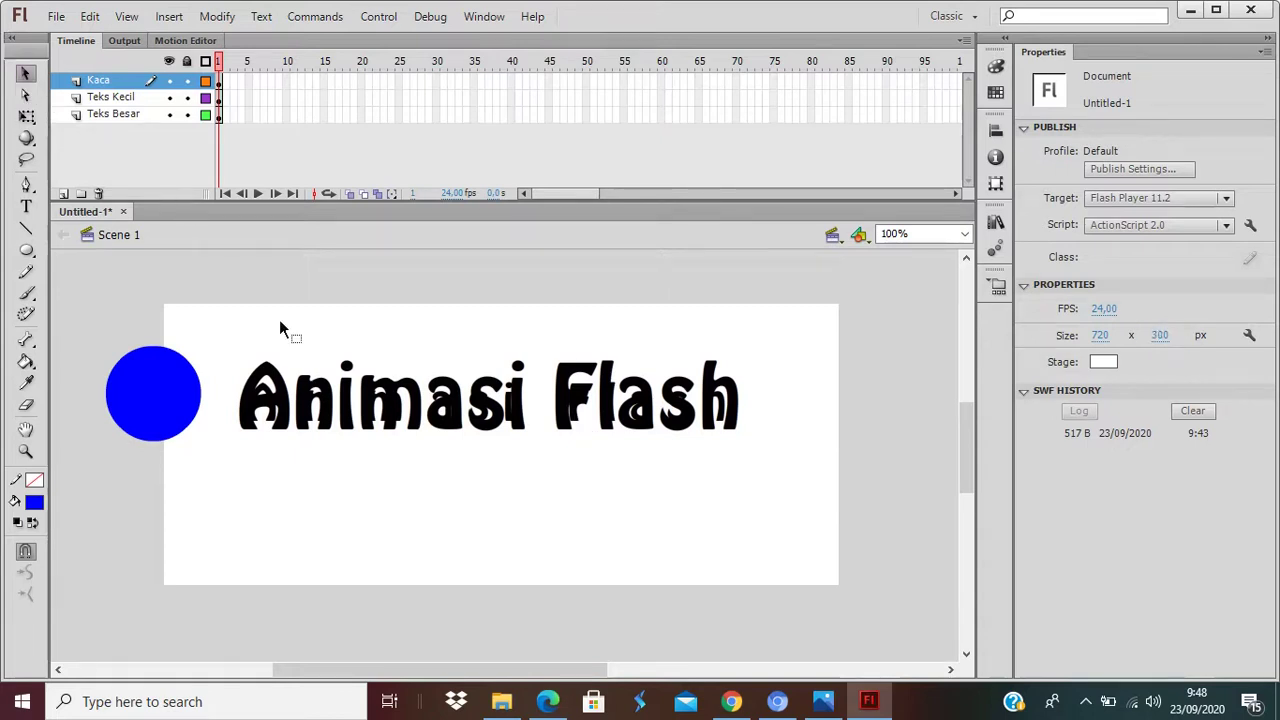
left_click_drag(291, 466, 516, 342)
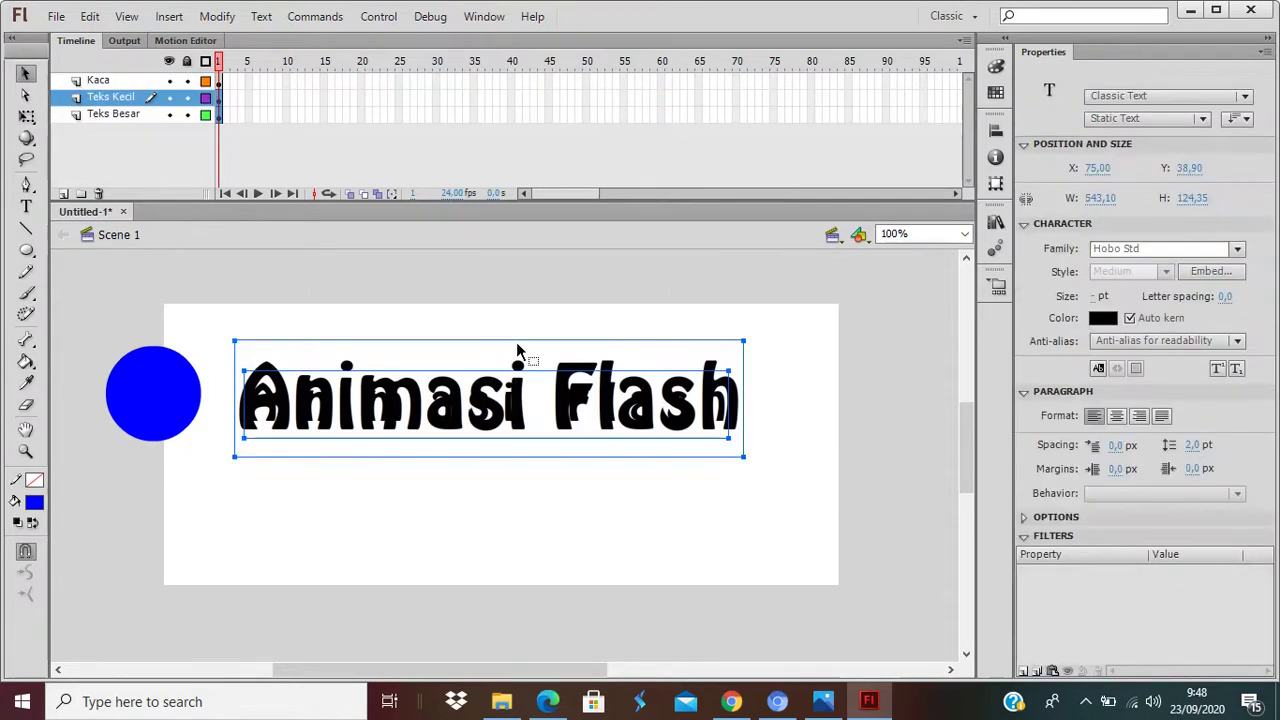
key("Down")
key("Down")
key("Down")
key("Down")
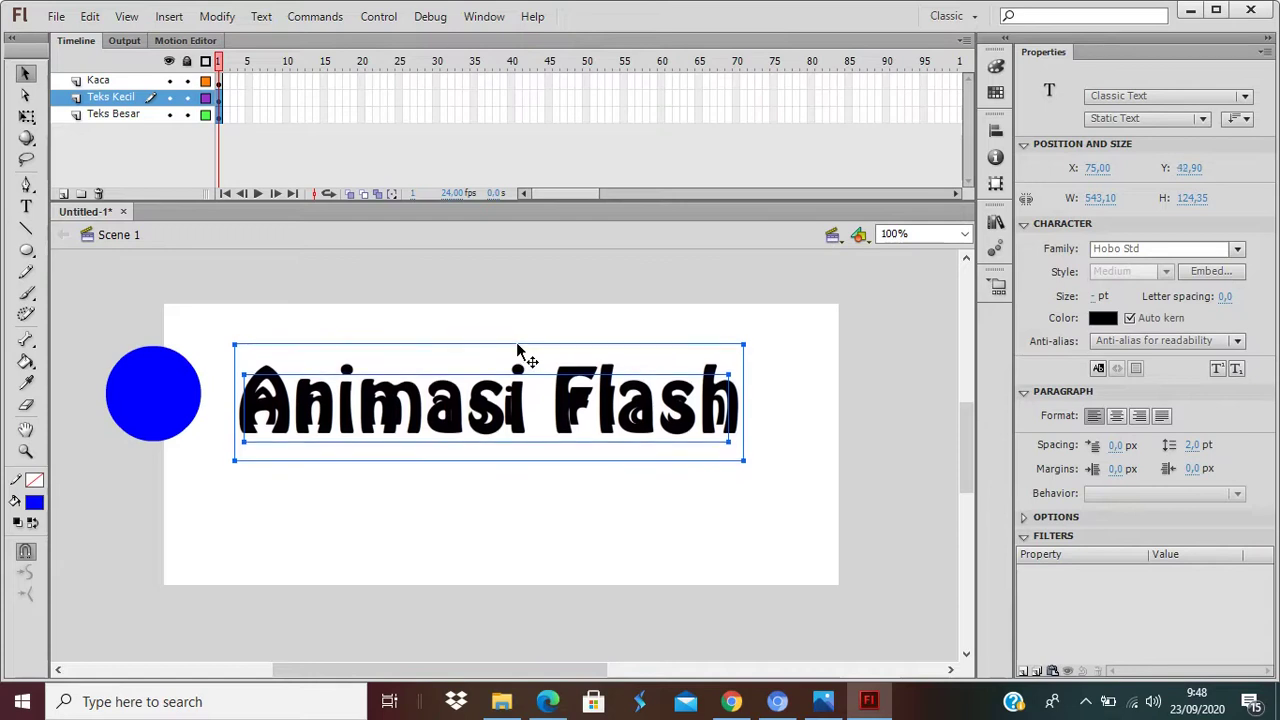
left_click(217, 325)
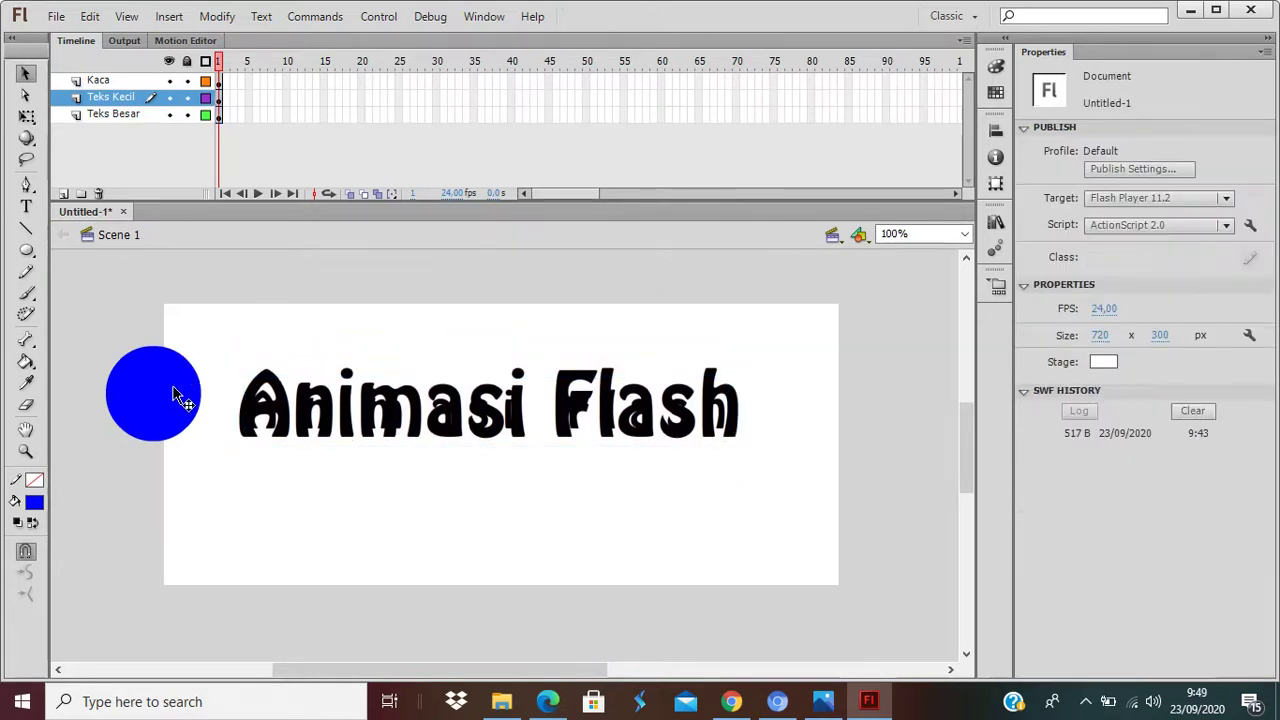
left_click(172, 395)
left_click_drag(176, 400, 178, 410)
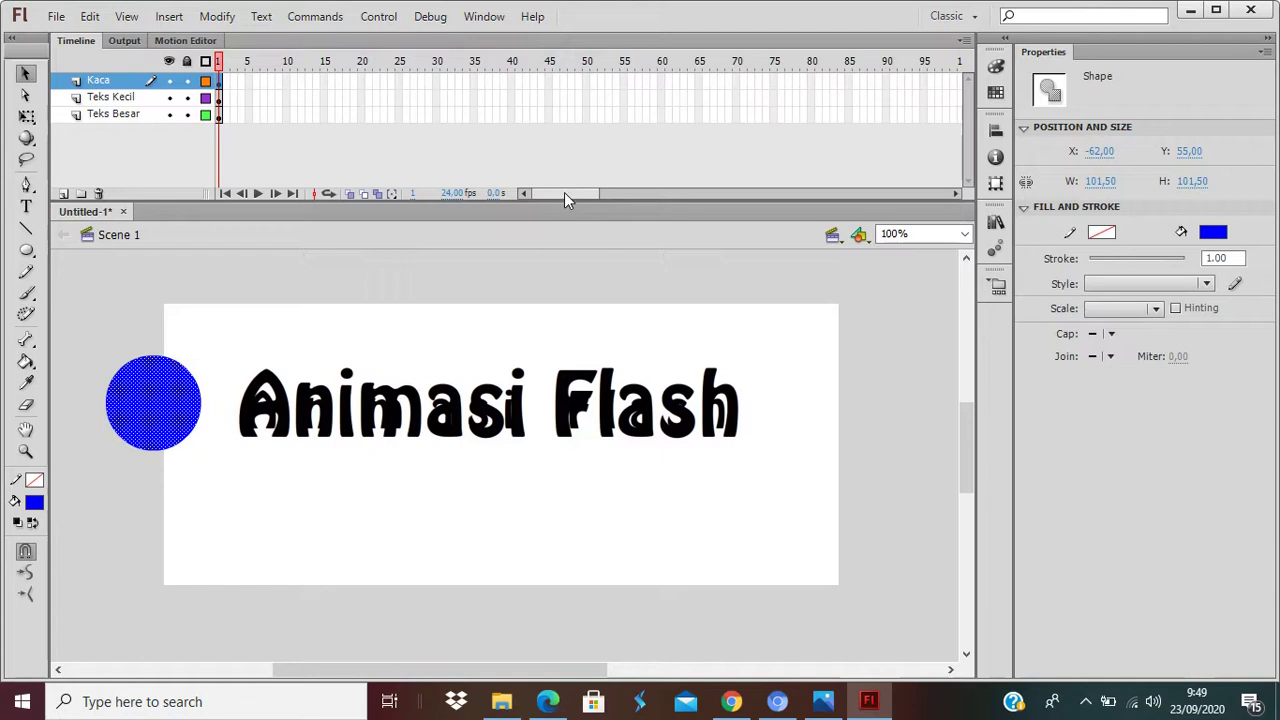
Insert a keyframe at frame 48 on Kaca and extend the Teks Kecil and Teks Besar layers to frame 48.
right_click(574, 88)
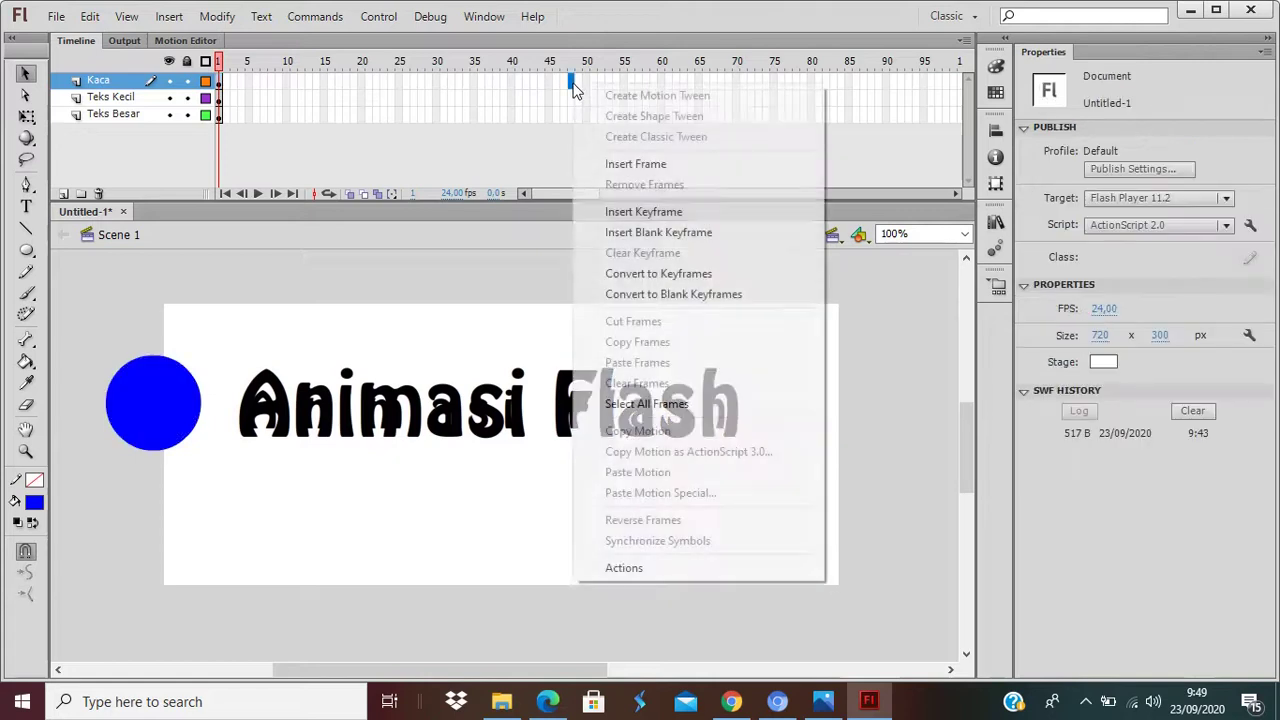
left_click(610, 212)
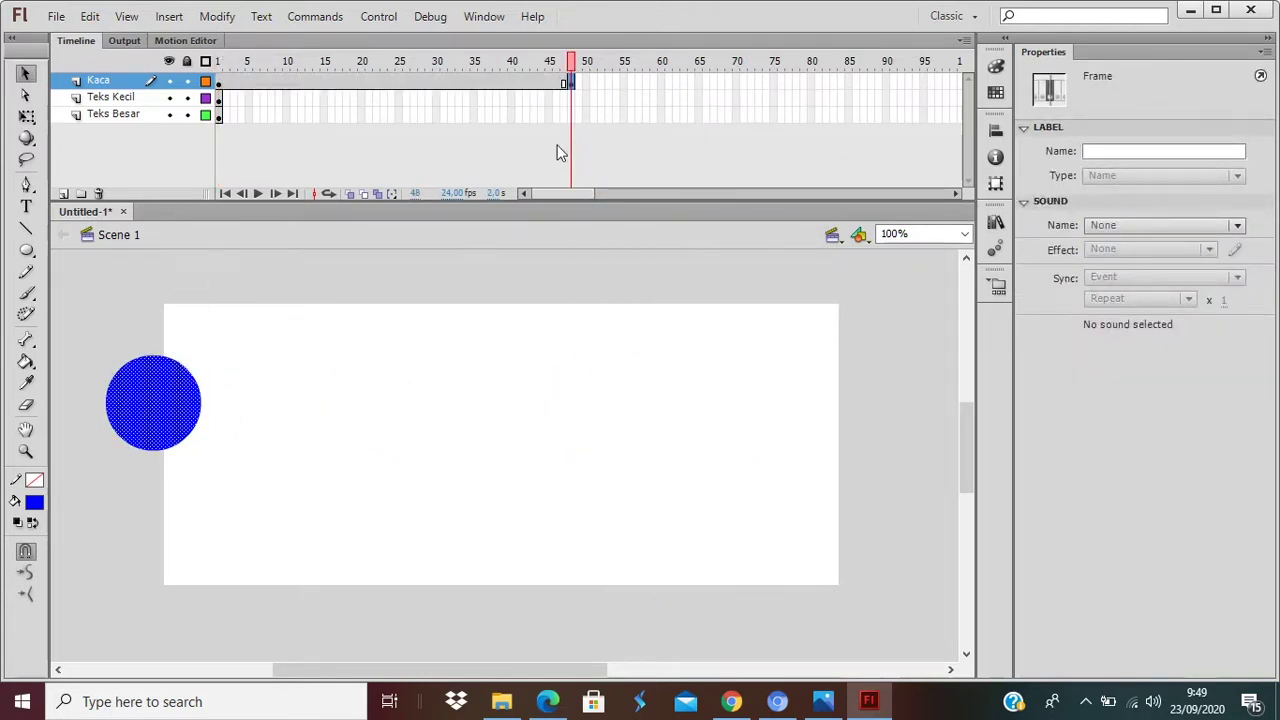
mouse_move(573, 100)
left_mouse_down()
mouse_move(575, 119)
mouse_move(564, 118)
left_mouse_up()
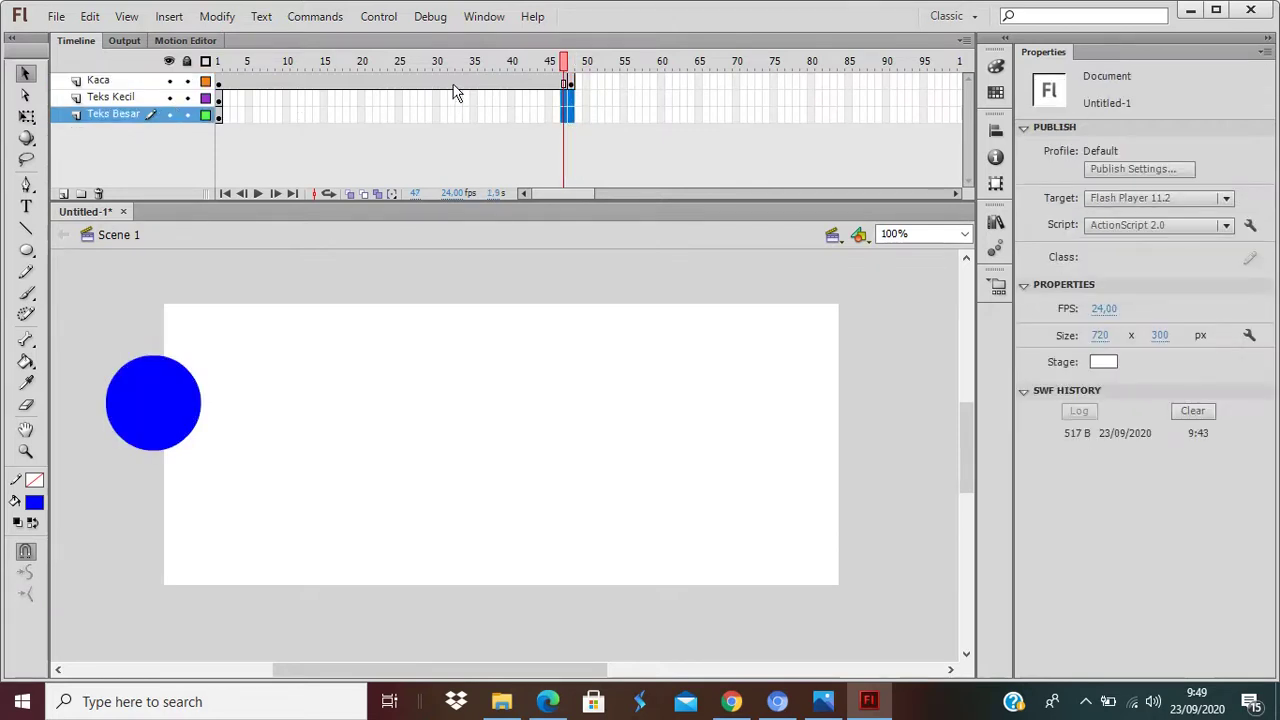
left_click(600, 111)
left_click_drag(571, 96, 575, 125)
key("F6")
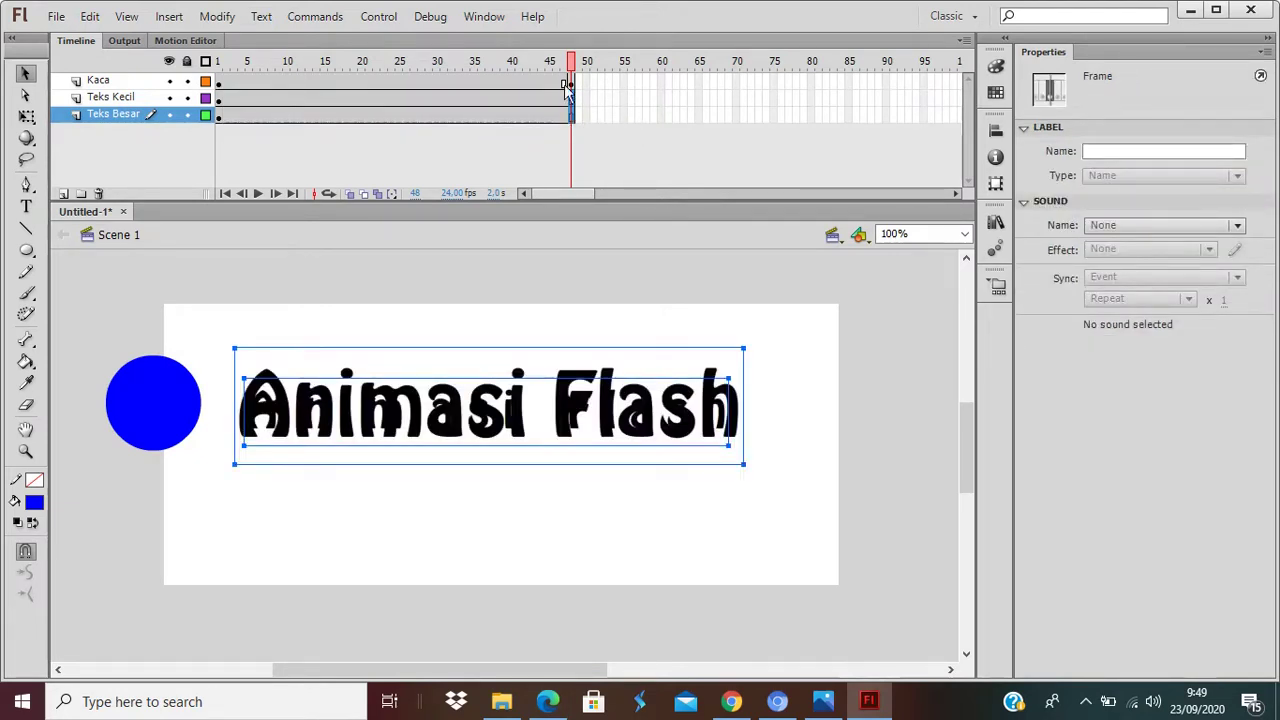
Create a classic tween on Kaca between frames 1 and 48, with the circle at frame 48 moved past the text's end, about X 669, Y 121.
right_click(489, 85)
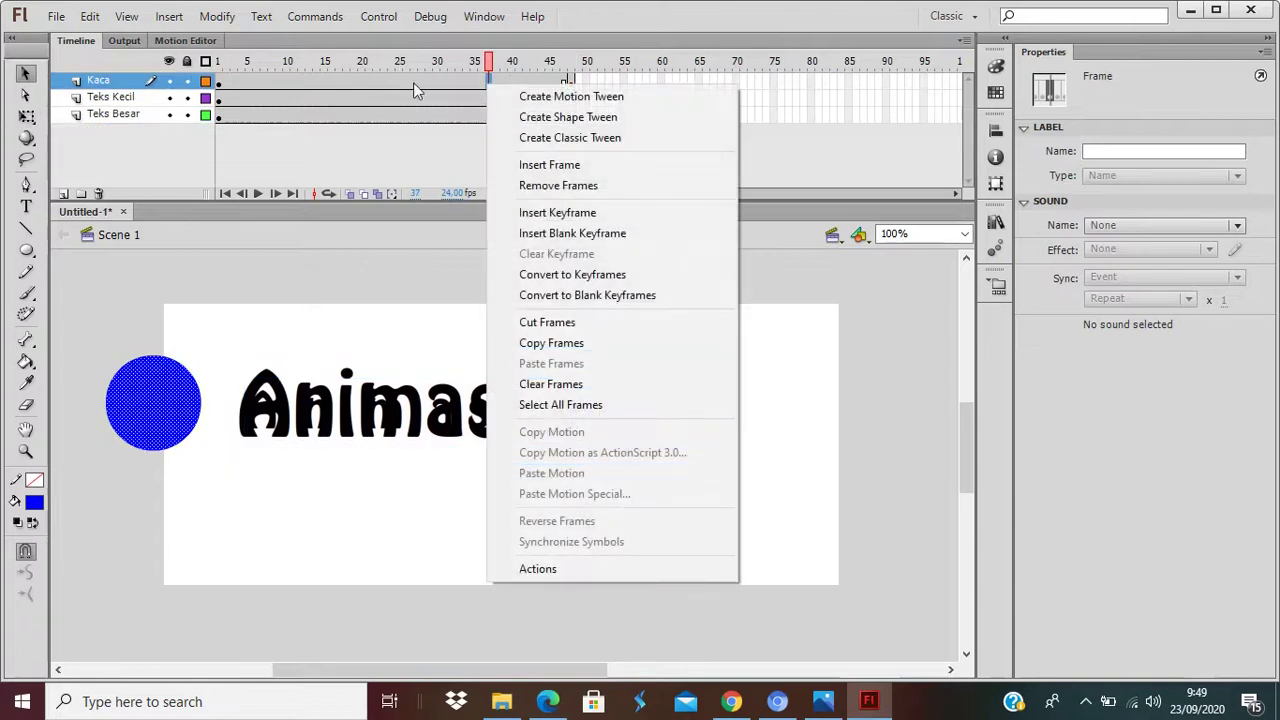
left_click(572, 136)
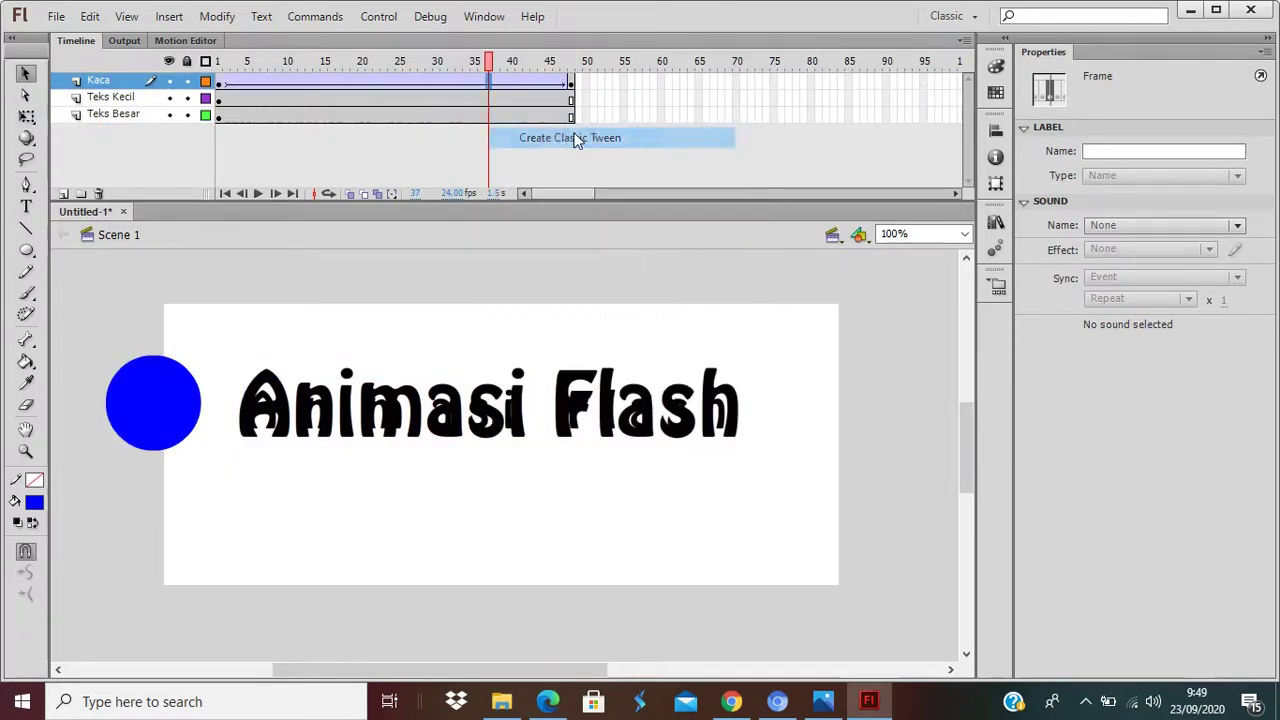
left_click(573, 85)
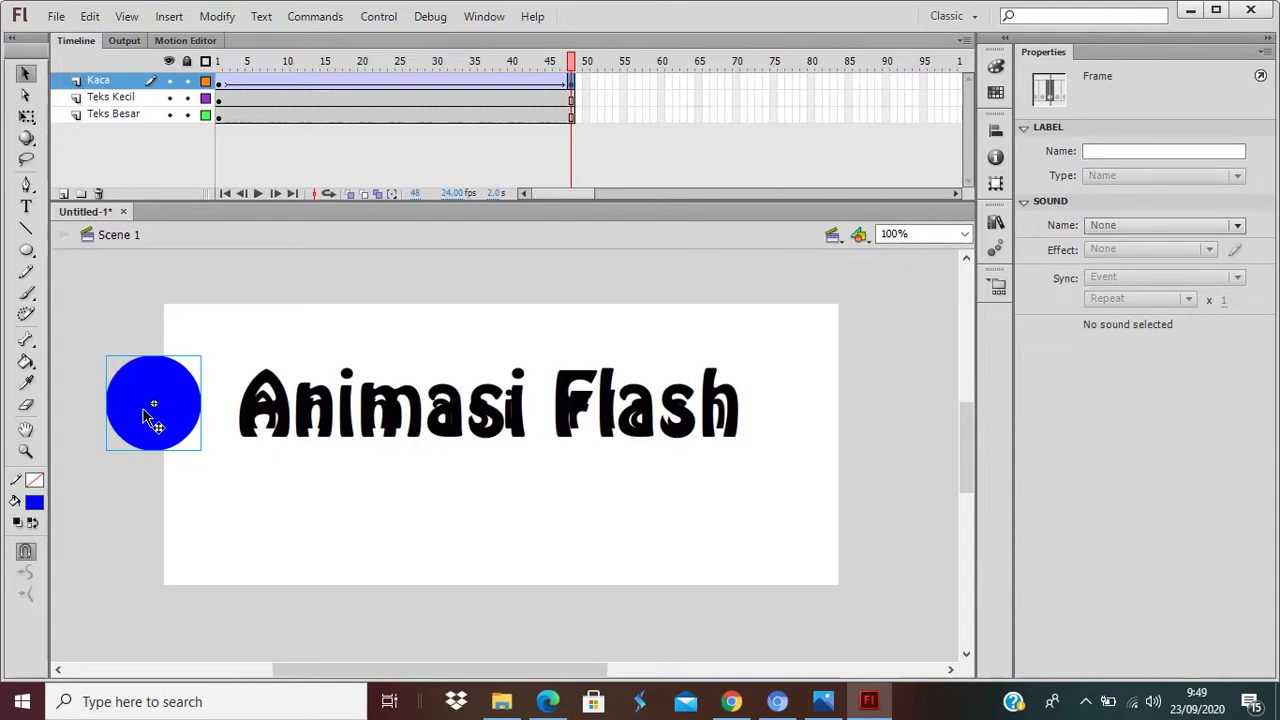
key("Right")
key("Right")
key("Right")
key("Right")
key("Right")
key("Right")
key("Right")
key("Right")
key("Right")
key("Right")
key("Right")
key("Right")
key("Right")
key("Right")
key("Right")
key("Right")
key("Right")
key("Right")
key("Right")
key("Right")
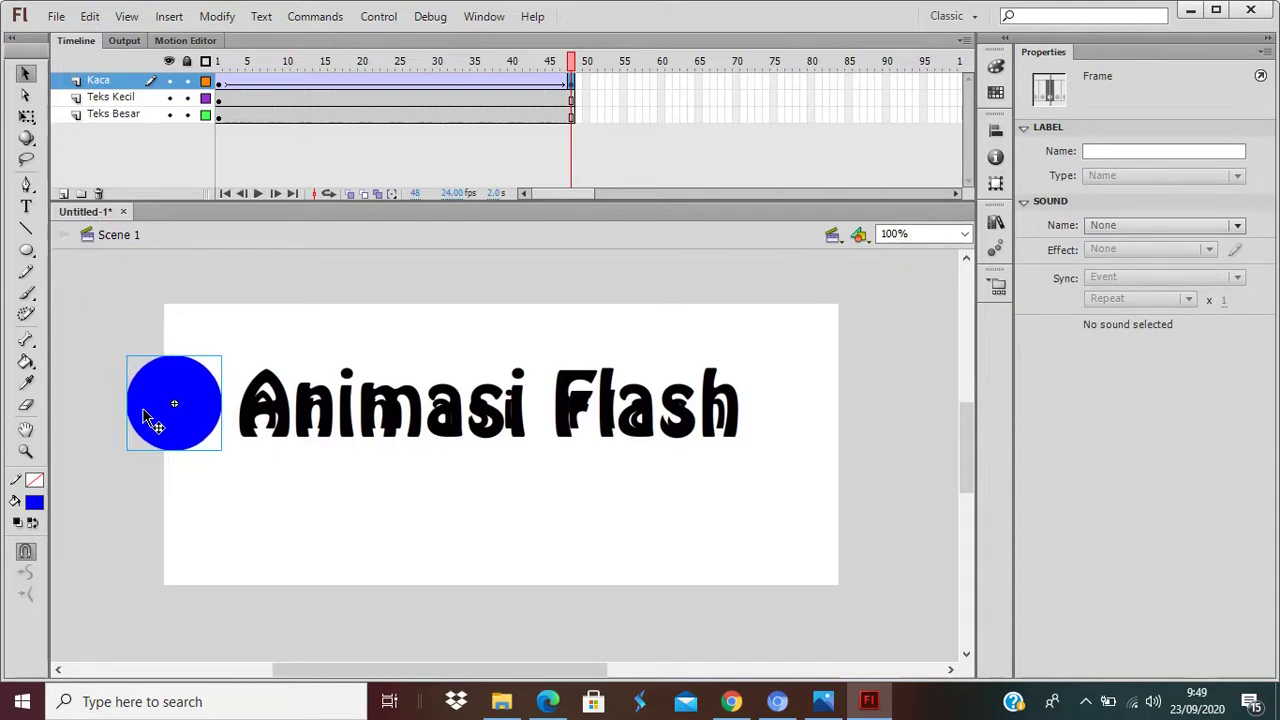
key("Right")
key("Right")
key("Right")
key("Right")
key("Right")
key("Right")
key("Right")
key("Right")
key("Right")
key("Right")
key("Right")
key("Right")
key("Right")
key("Right")
key("Right")
key("Right")
key("Right")
key("Right")
key("Right")
key("Right")
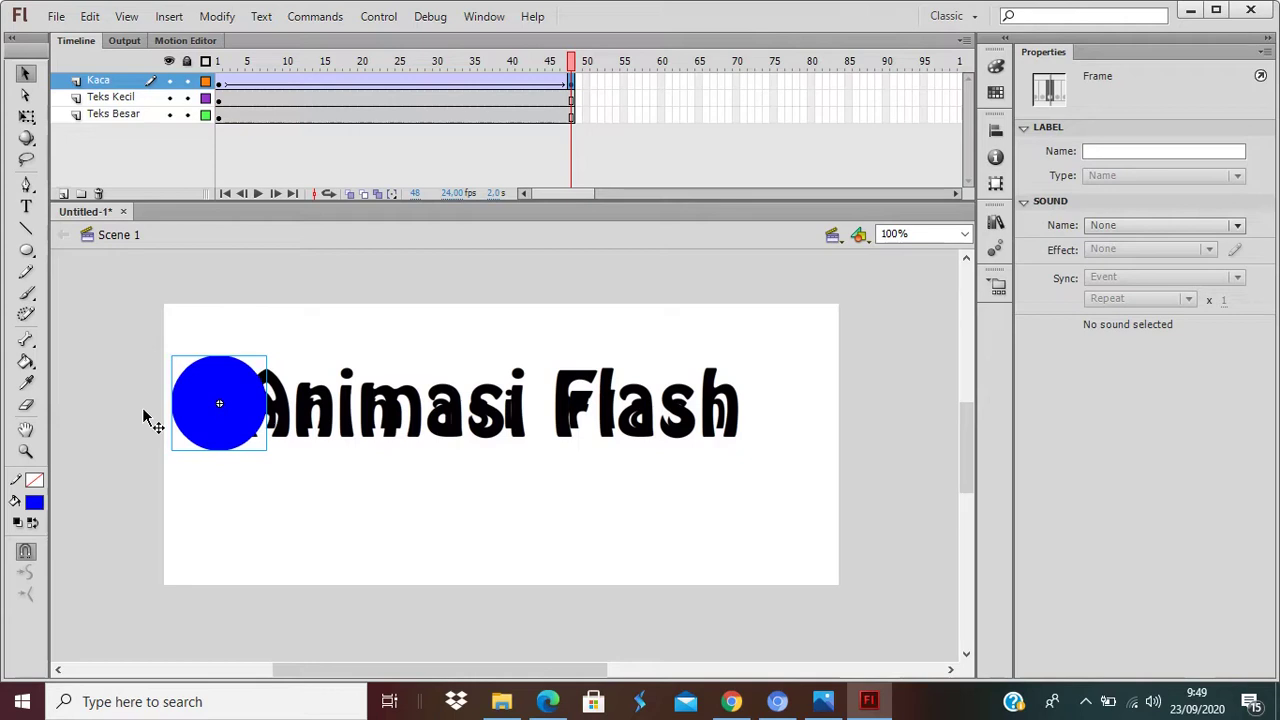
left_click_drag(205, 418, 771, 431)
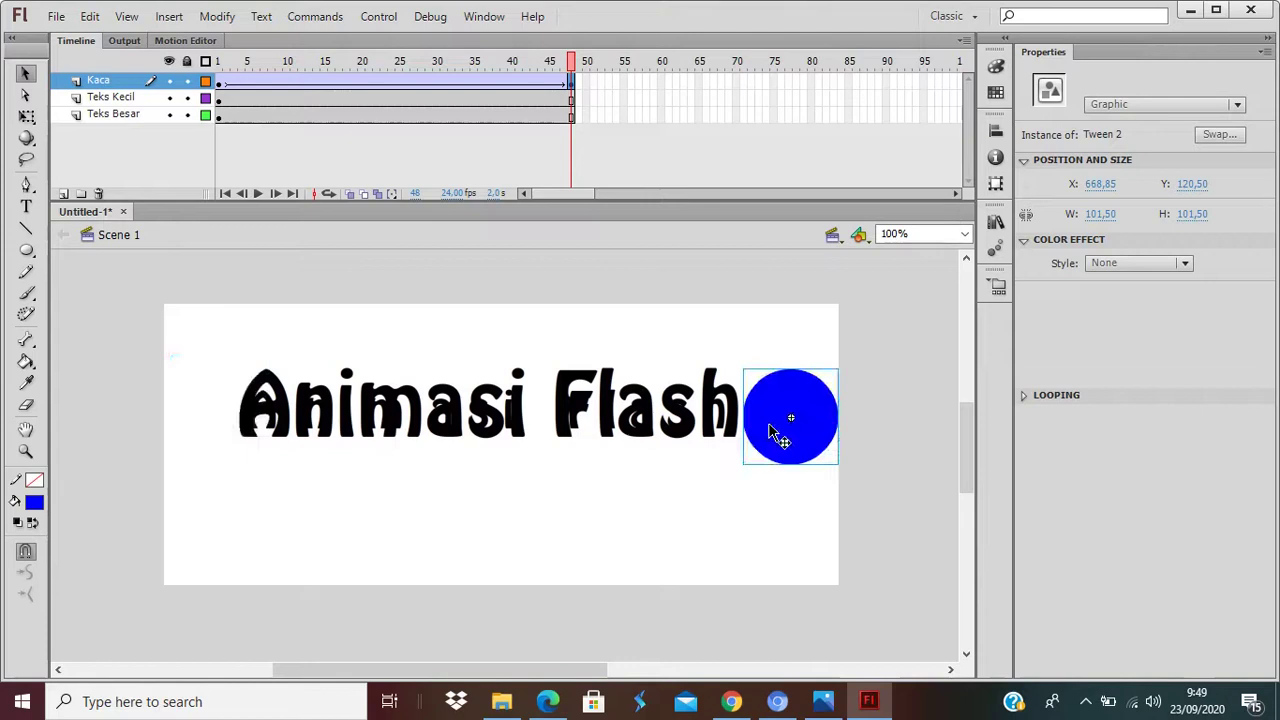
key("Return")
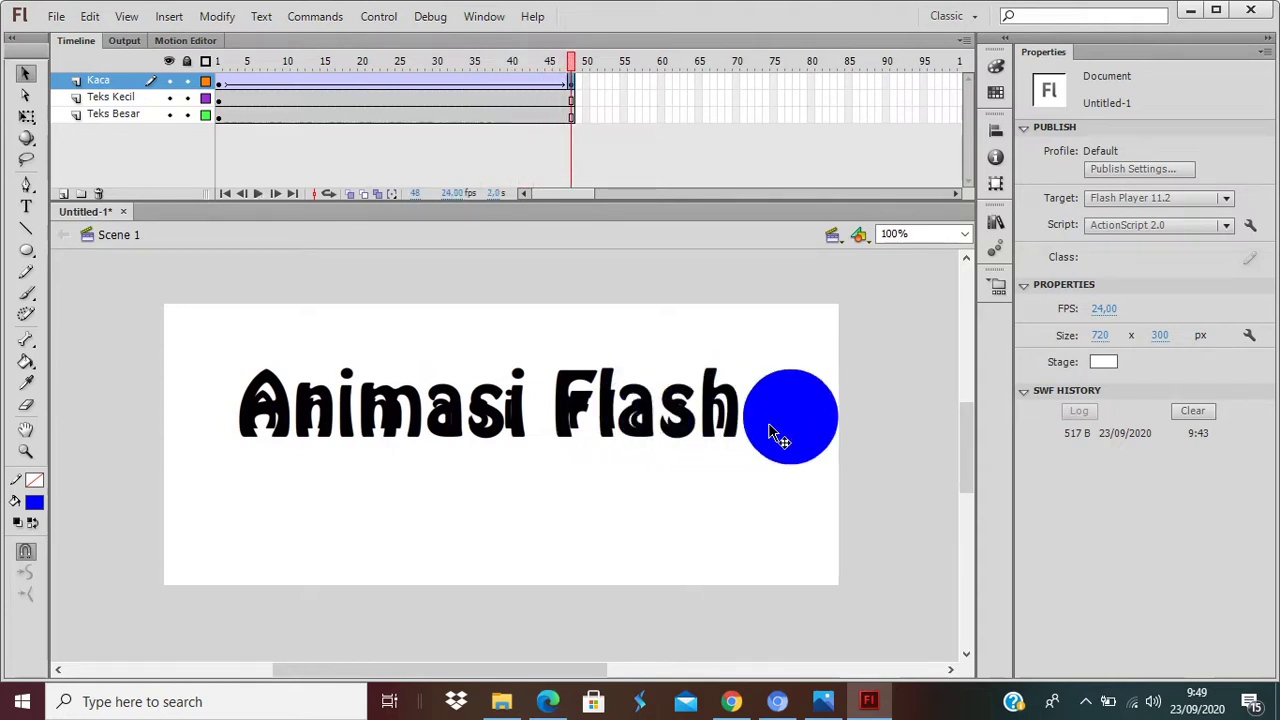
key("Return")
Insert a keyframe at frame 96 on Kaca and create a classic tween between frames 48 and 96.
left_click_drag(580, 194, 588, 192)
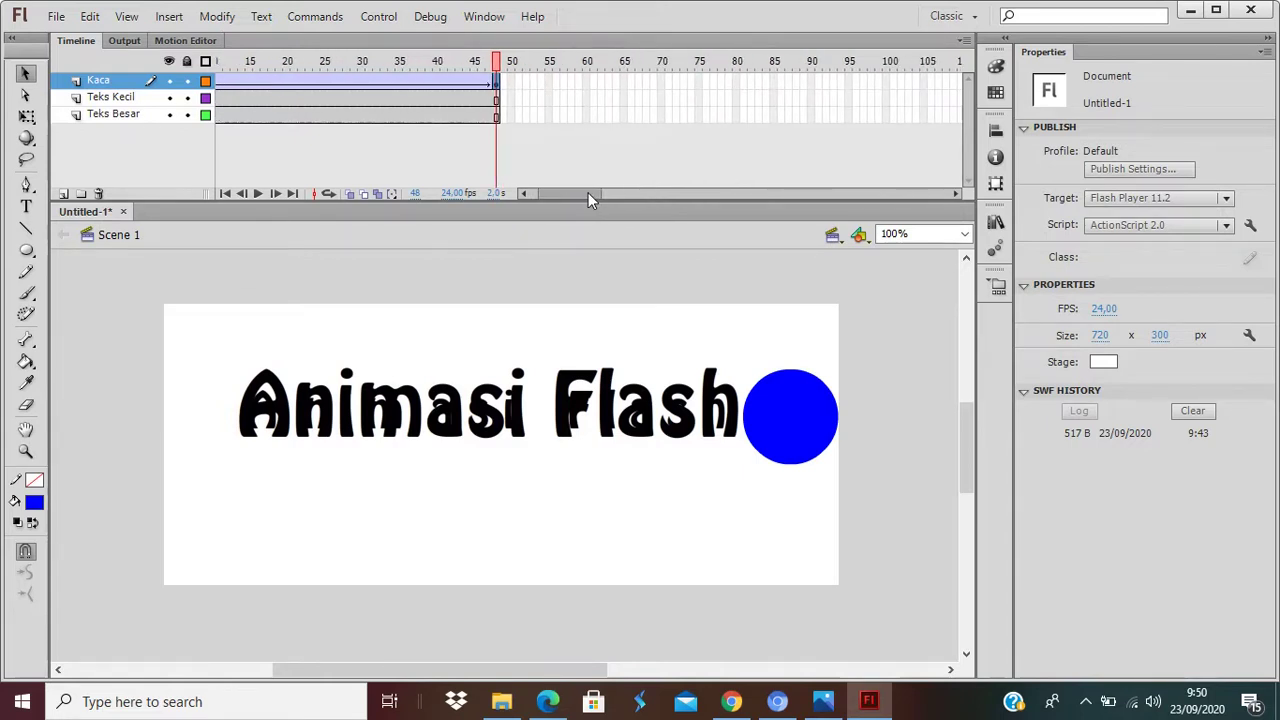
left_click(856, 84)
right_click(857, 88)
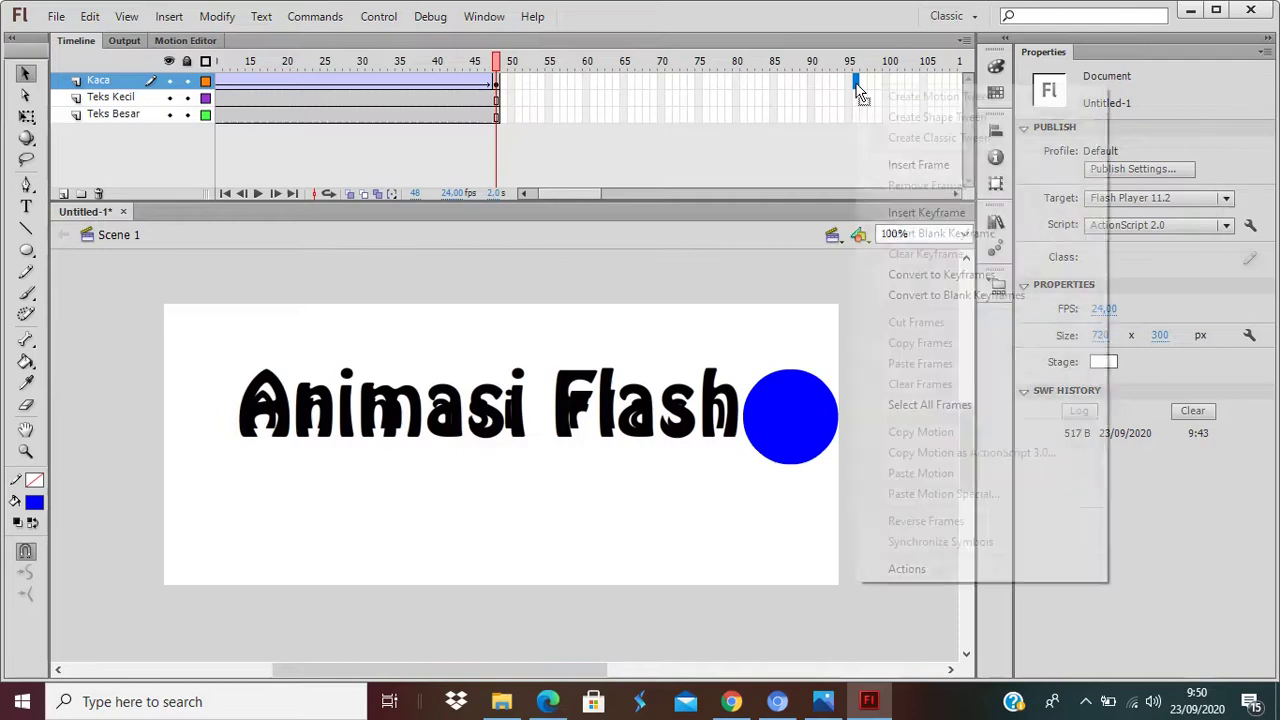
left_click(891, 213)
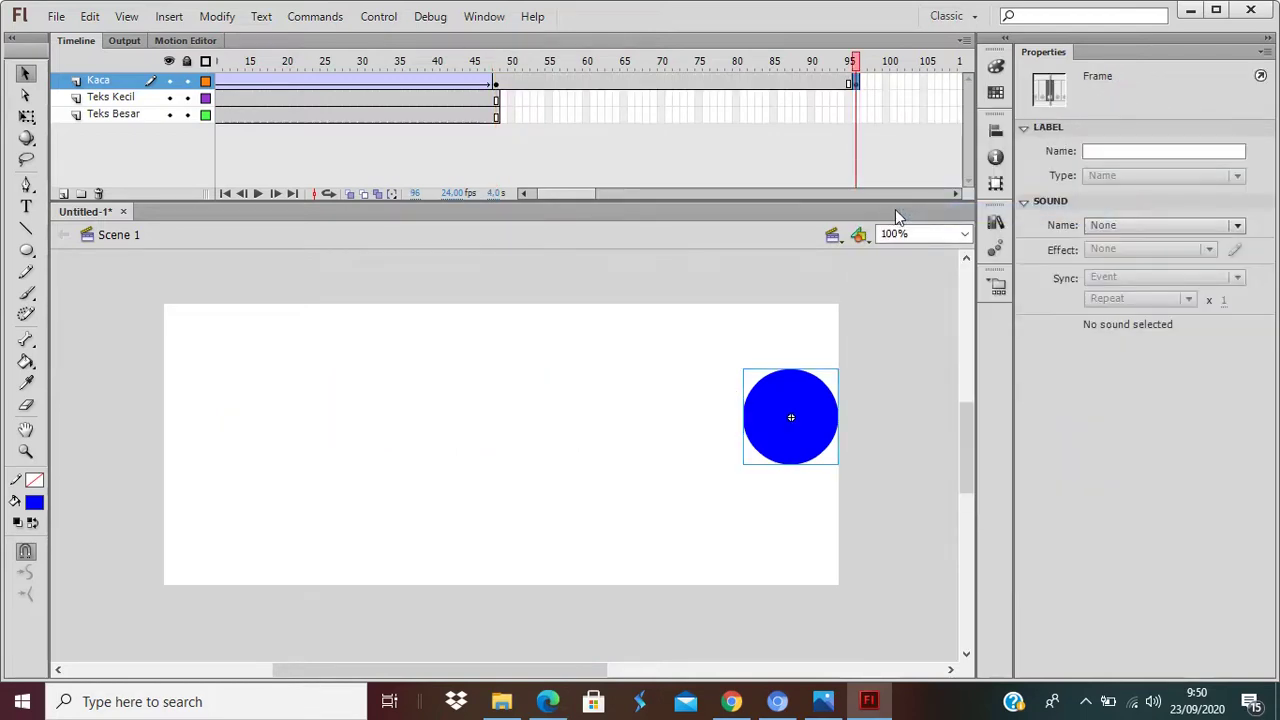
right_click(812, 86)
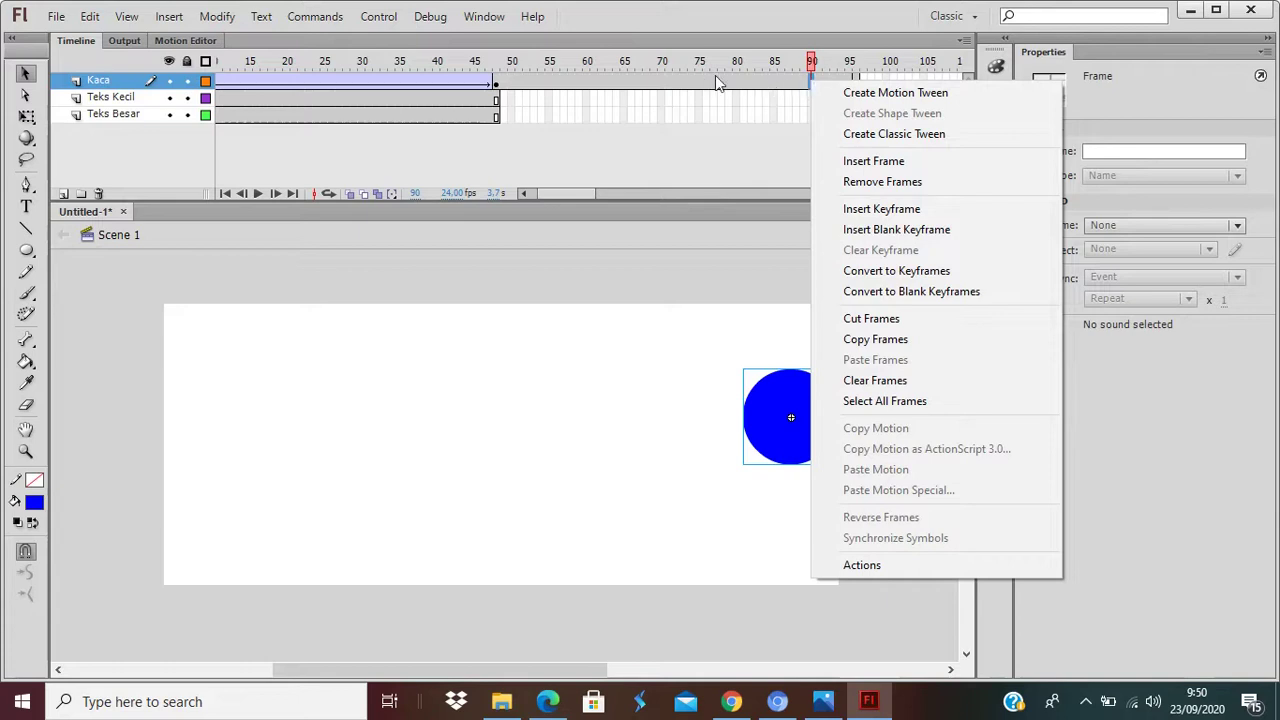
left_click(864, 135)
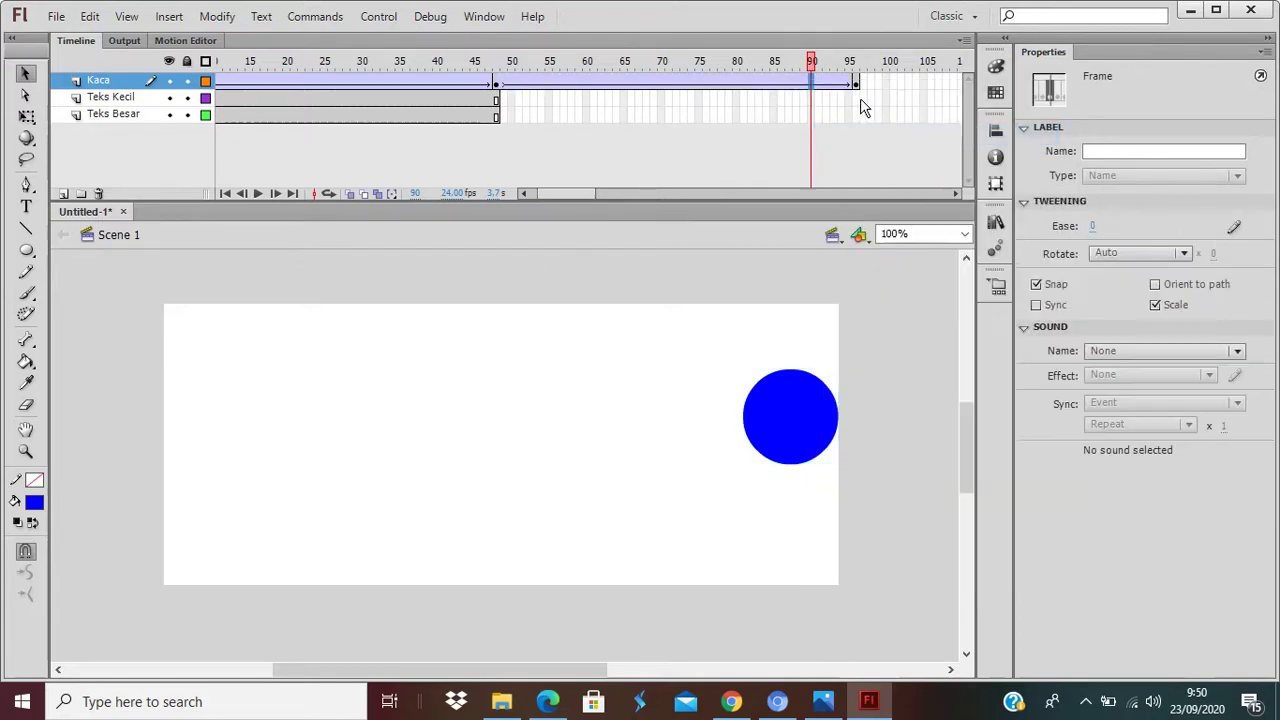
Extend the Teks Kecil and Teks Besar layers to frame 96.
left_click(856, 100)
left_click_drag(856, 104, 858, 119)
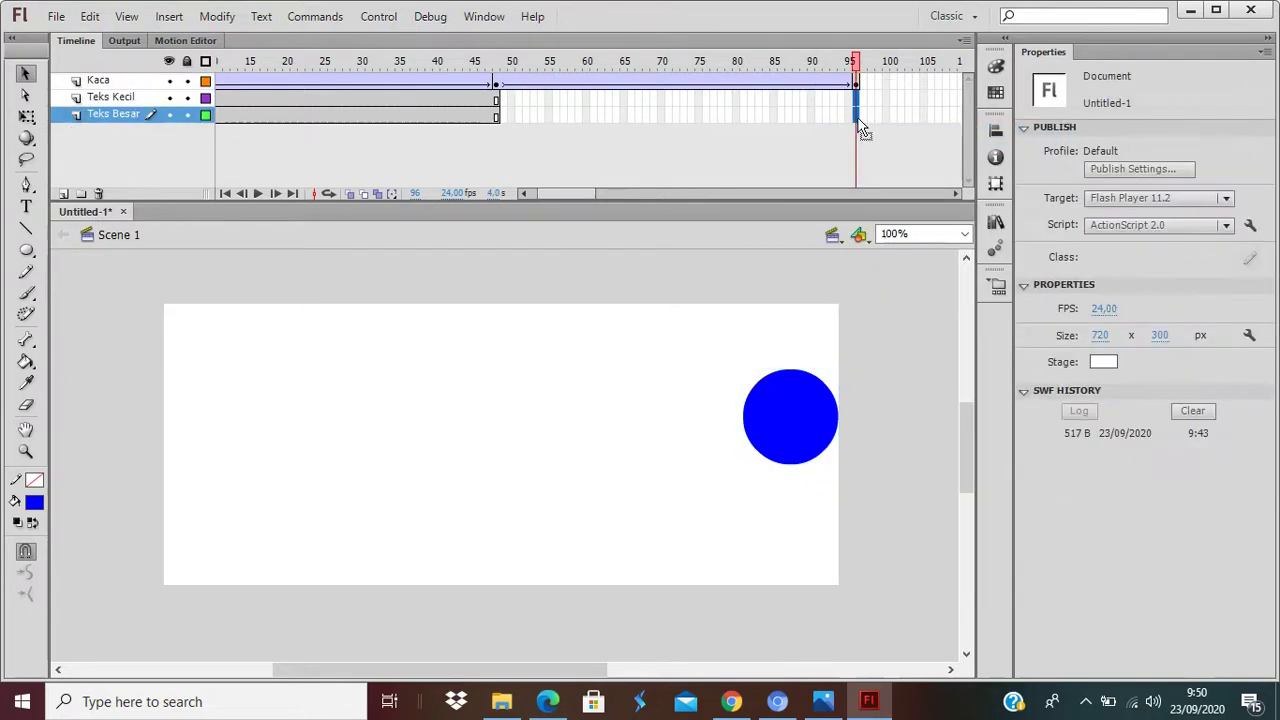
key("F5")
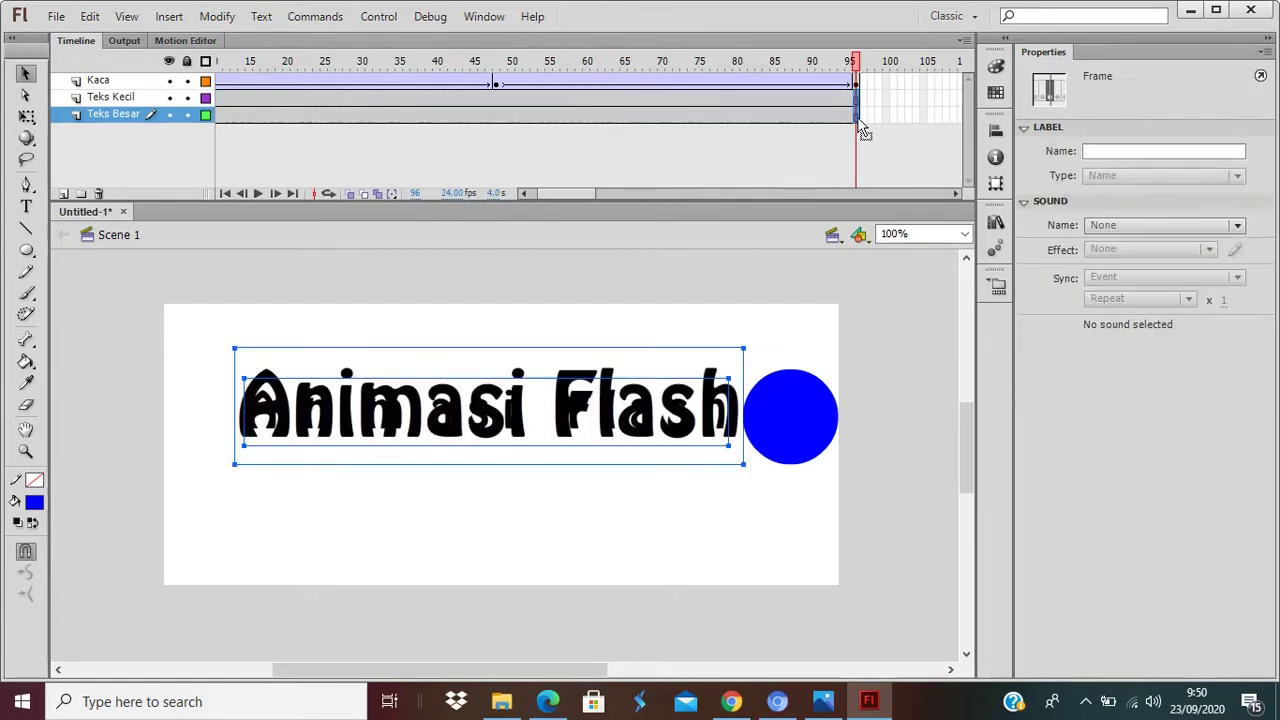
Move the blue circle at frame 96 on Kaca back before the text's start, about X 24, Y 100, and preview the animation.
left_click(856, 86)
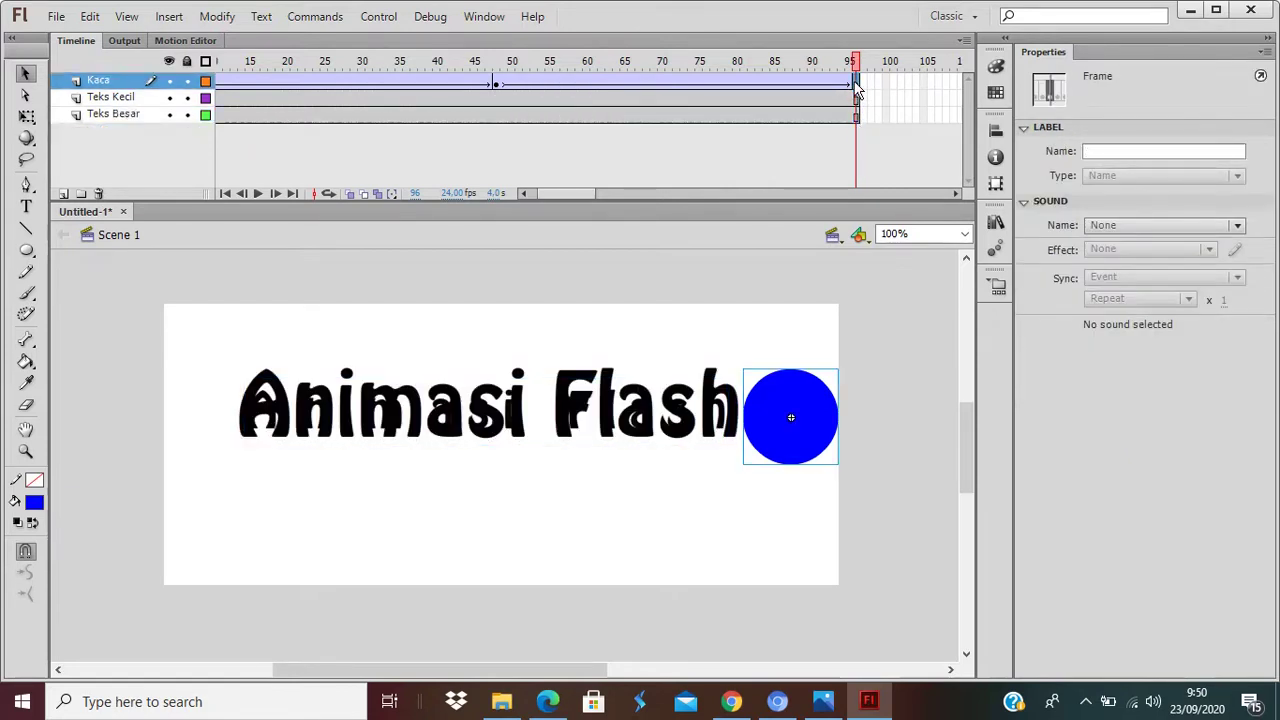
left_click_drag(788, 450, 182, 427)
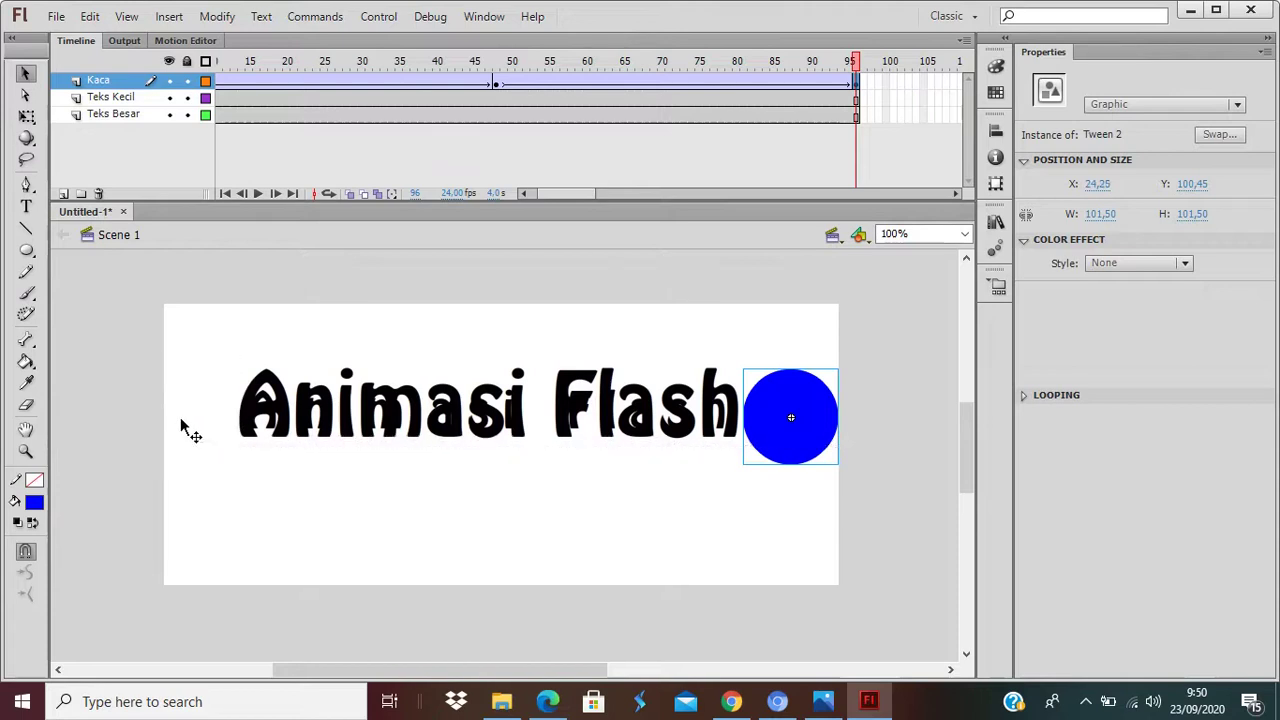
key("Return")
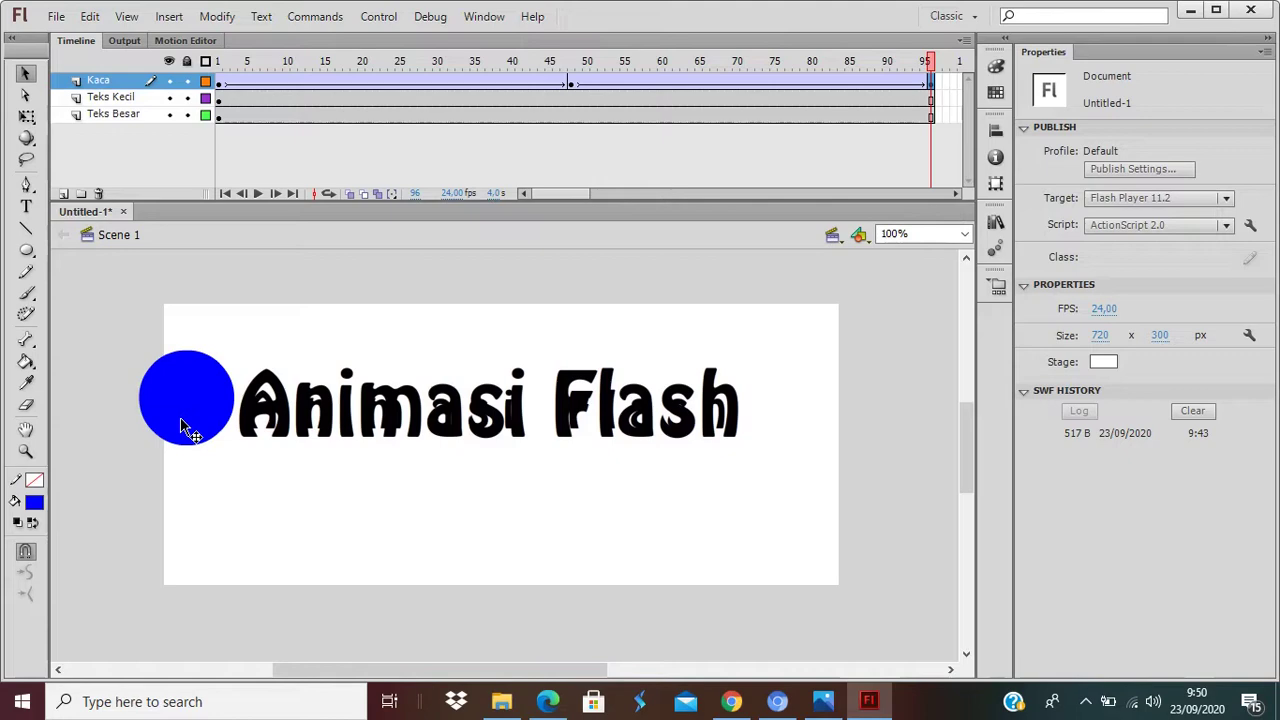
key("ctrl+Return")
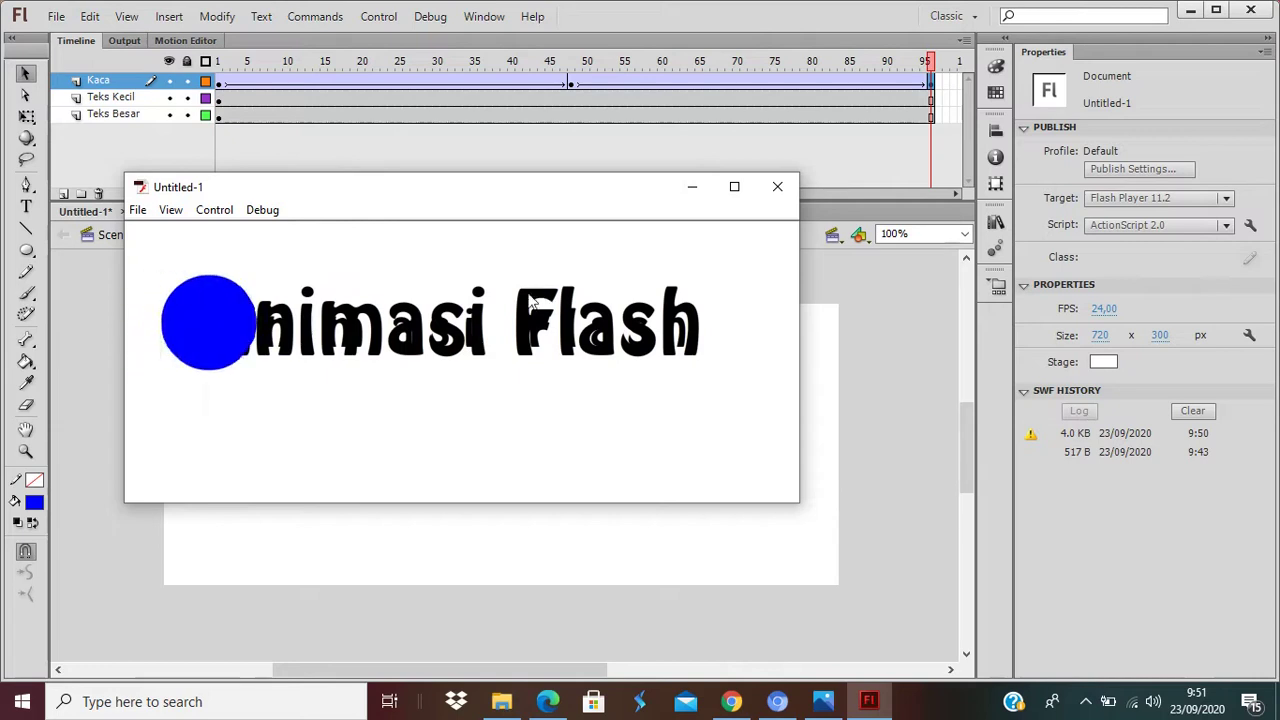
left_click(777, 187)
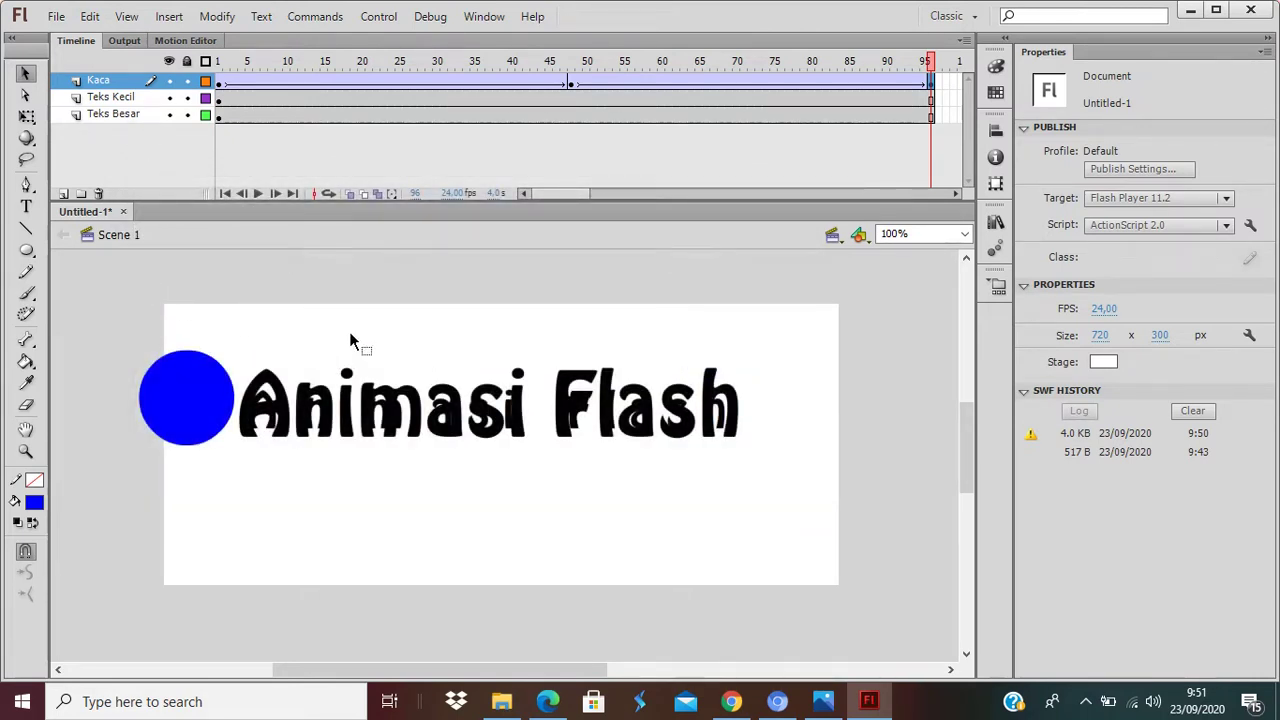
left_click(126, 104)
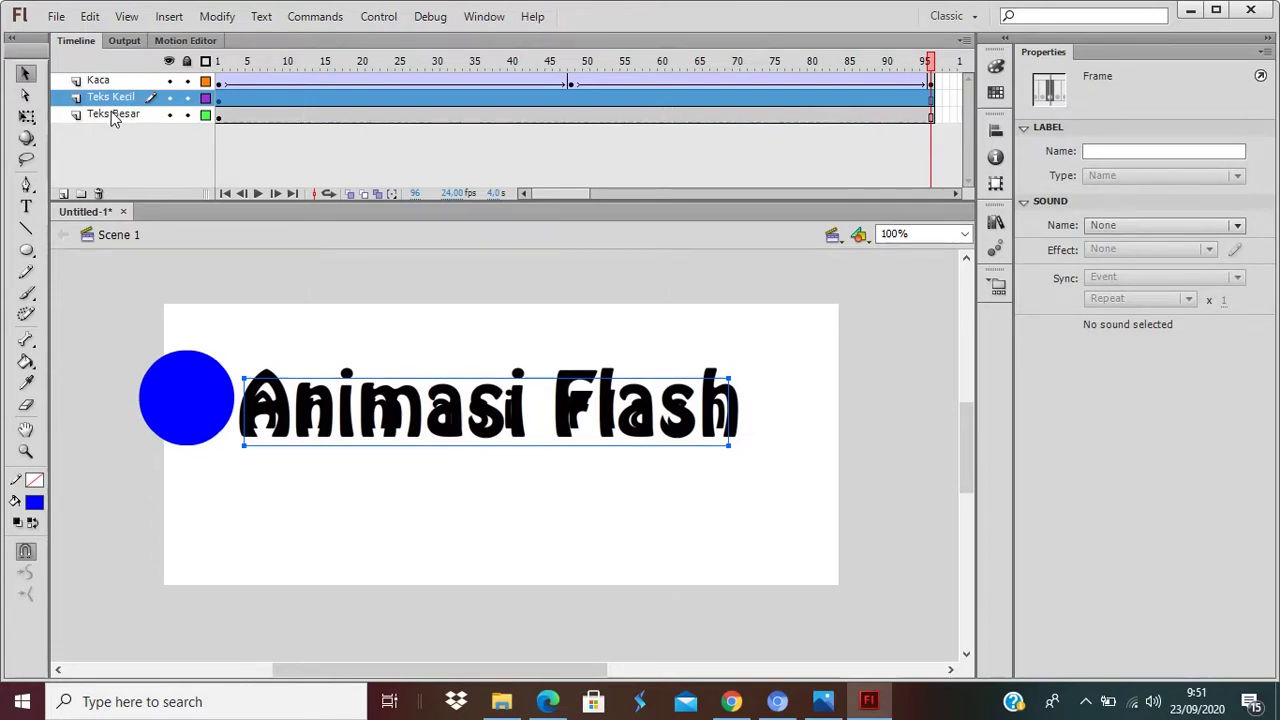
right_click(106, 84)
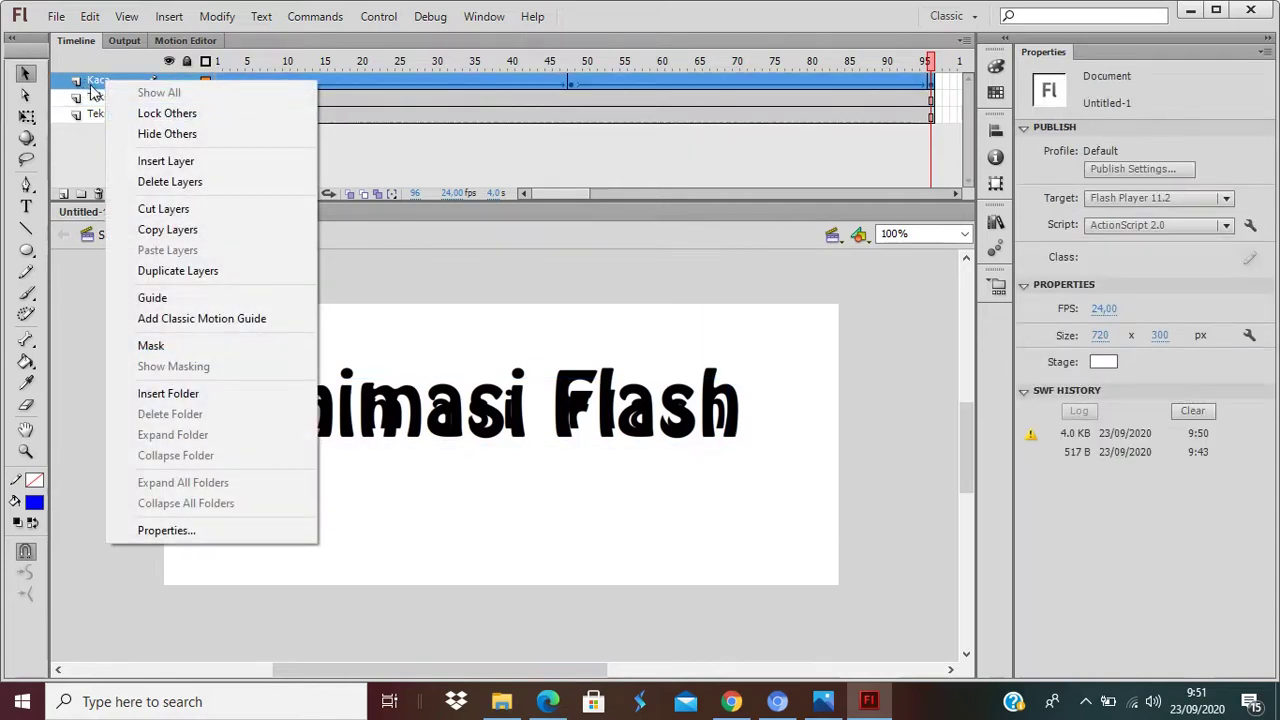
left_click(176, 354)
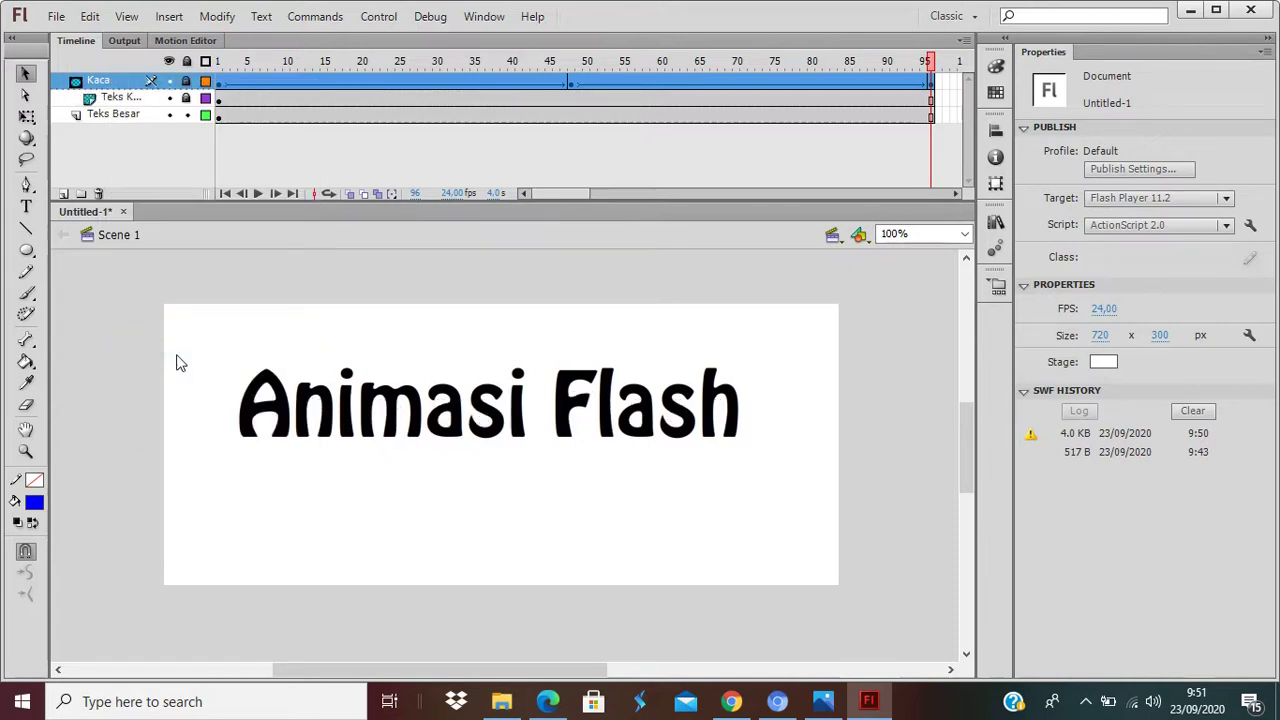
key("ctrl+z")
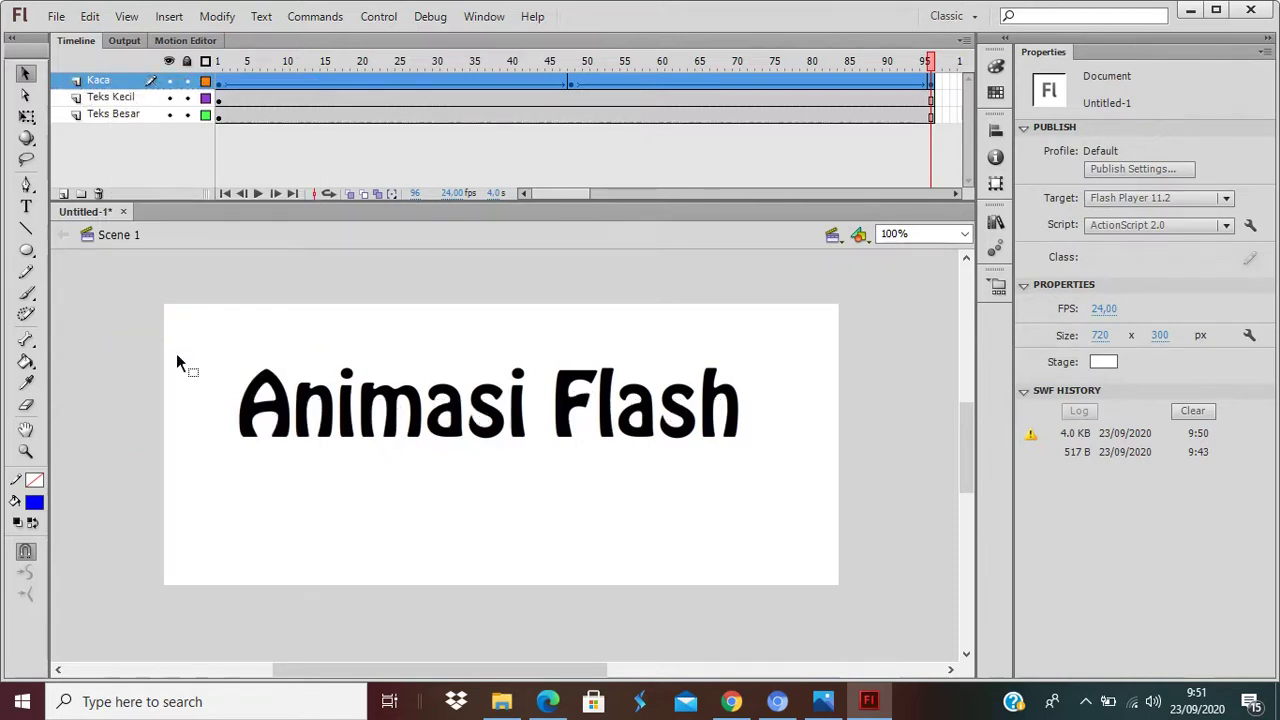
Place the Teks Besar layer directly above Teks Kecil and turn the Kaca layer into a mask over it.
left_click(112, 117)
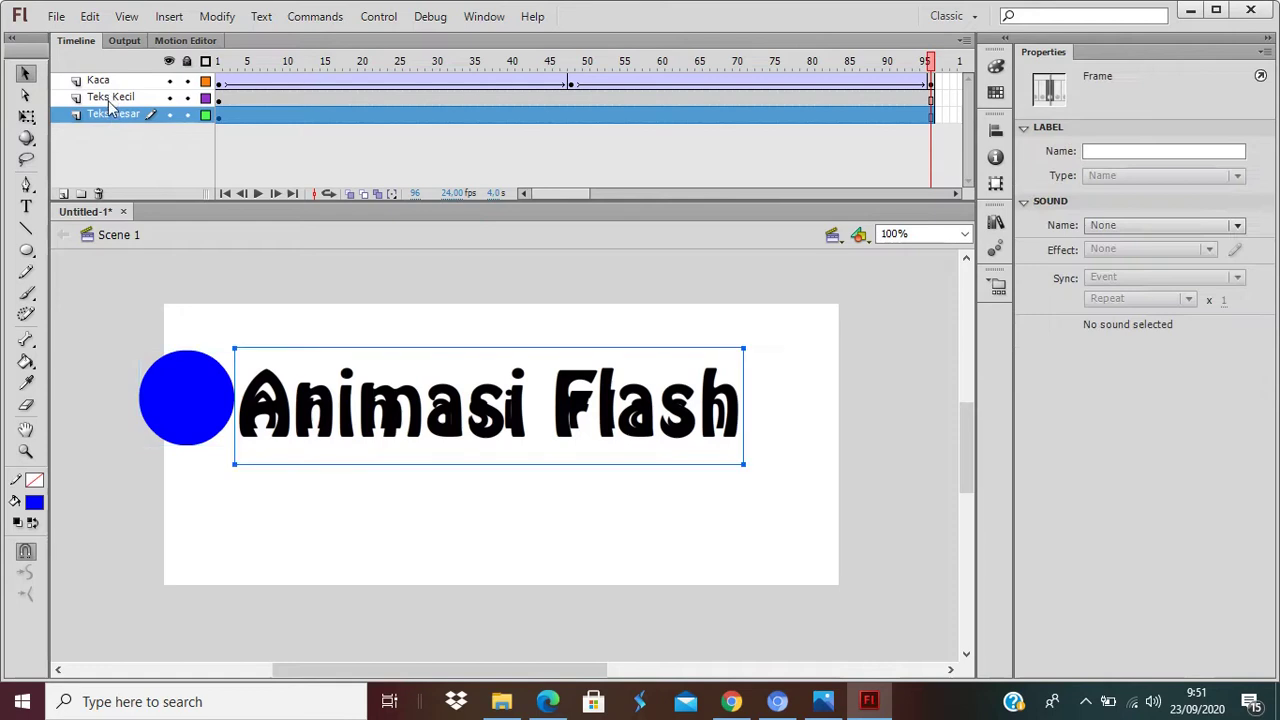
left_click_drag(115, 118, 112, 97)
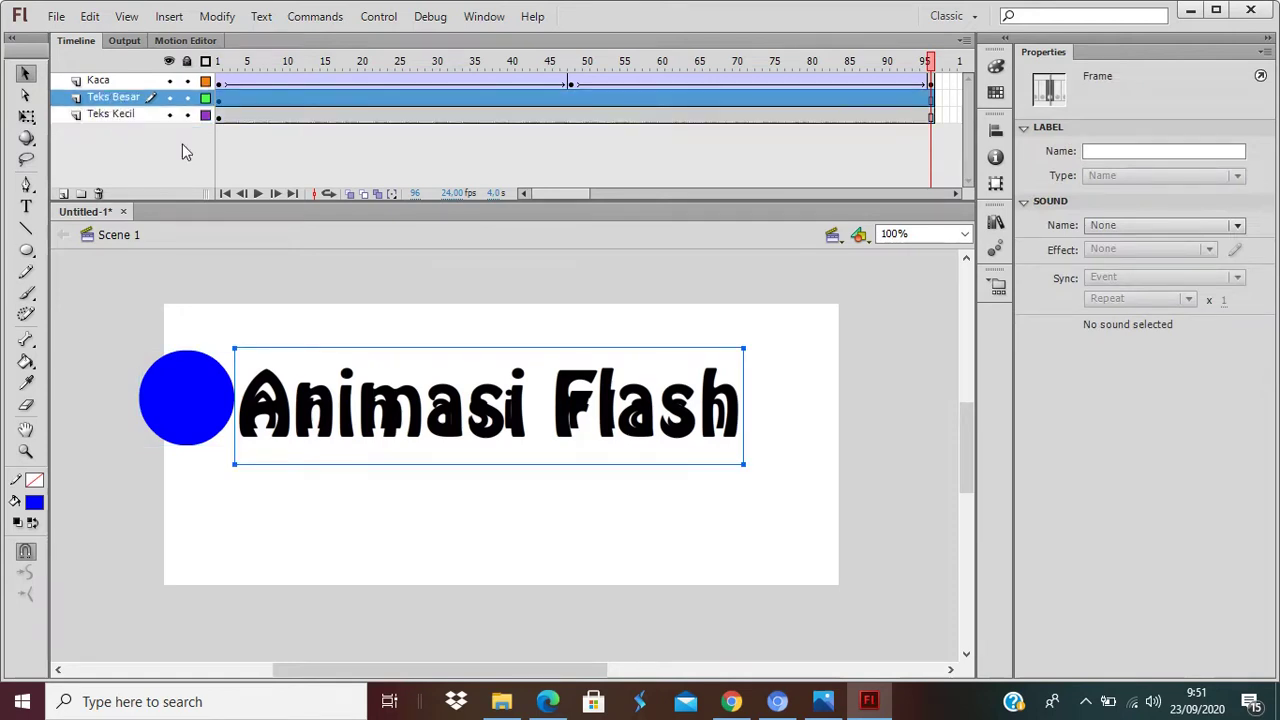
left_click(97, 82)
right_click(93, 80)
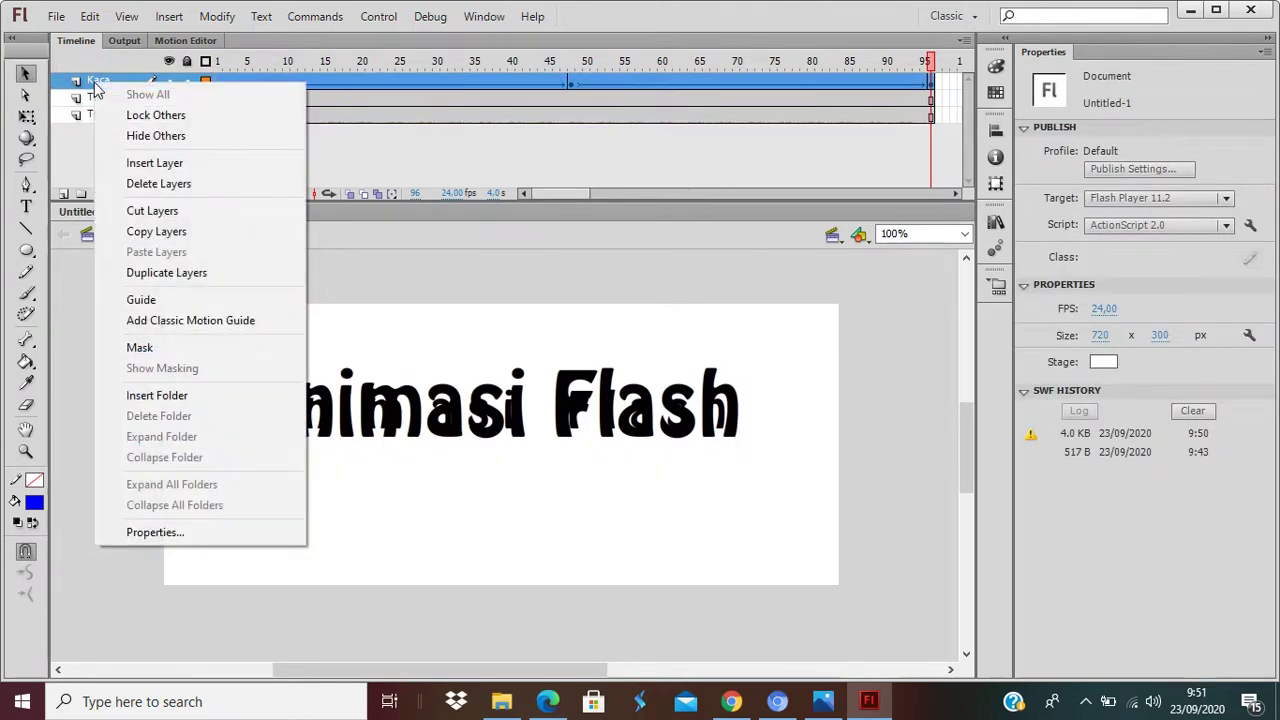
left_click(85, 175)
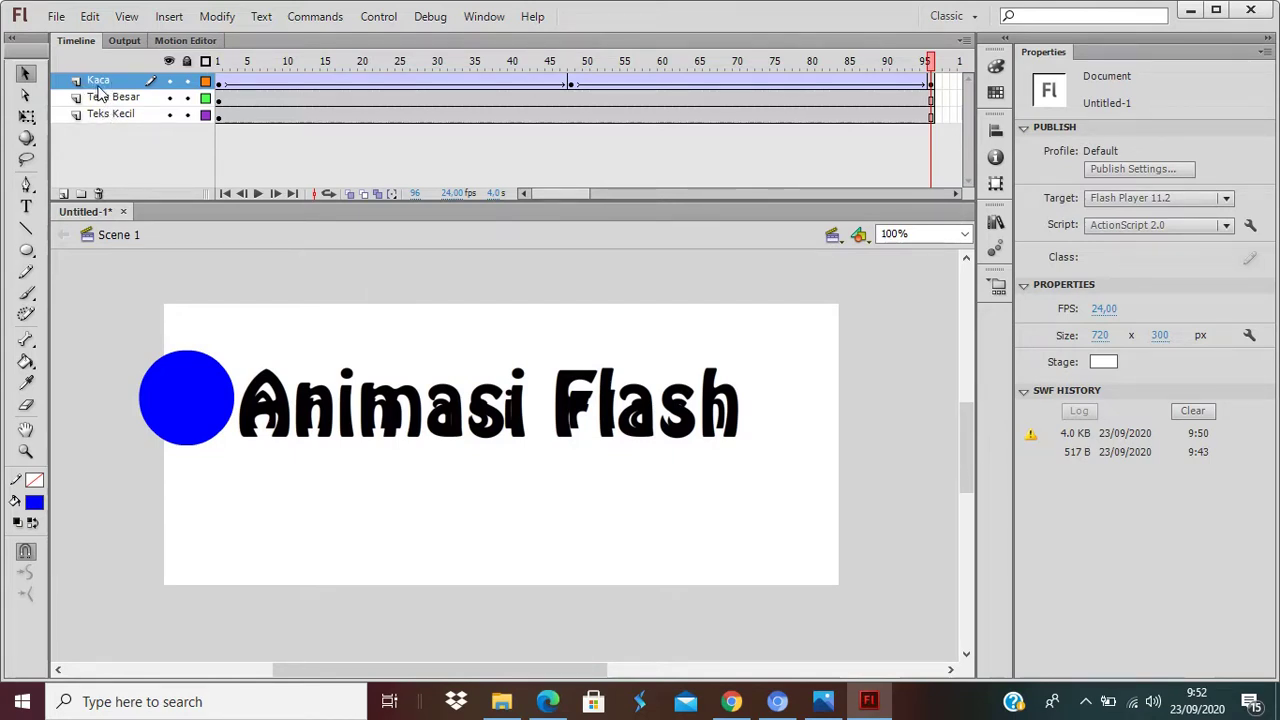
right_click(97, 88)
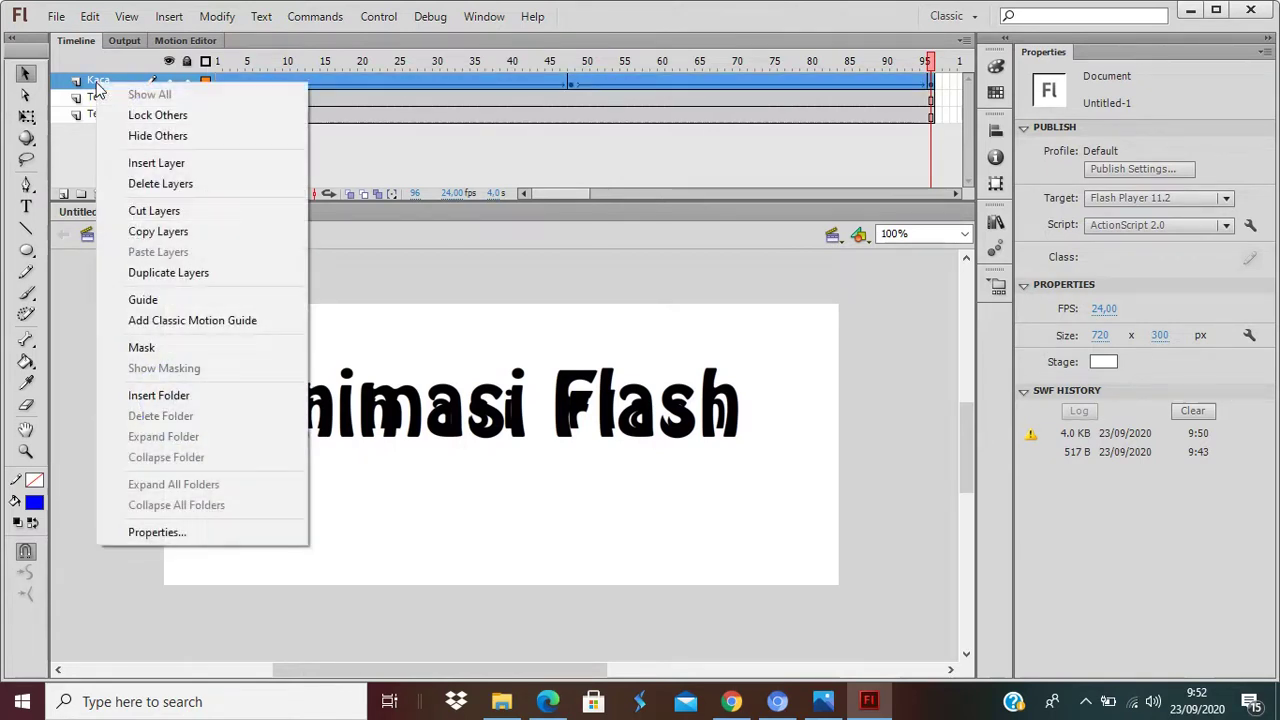
left_click(175, 347)
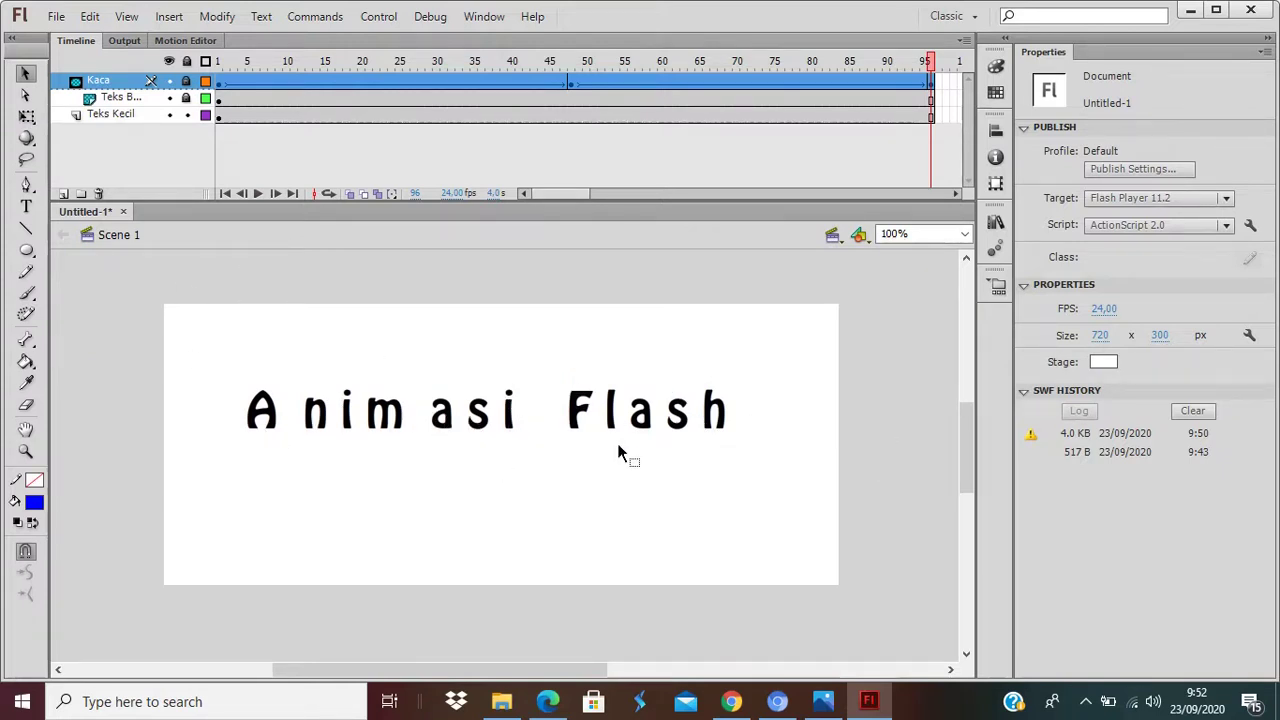
Test the movie to check the masked large text, and close the preview.
key("ctrl+Return")
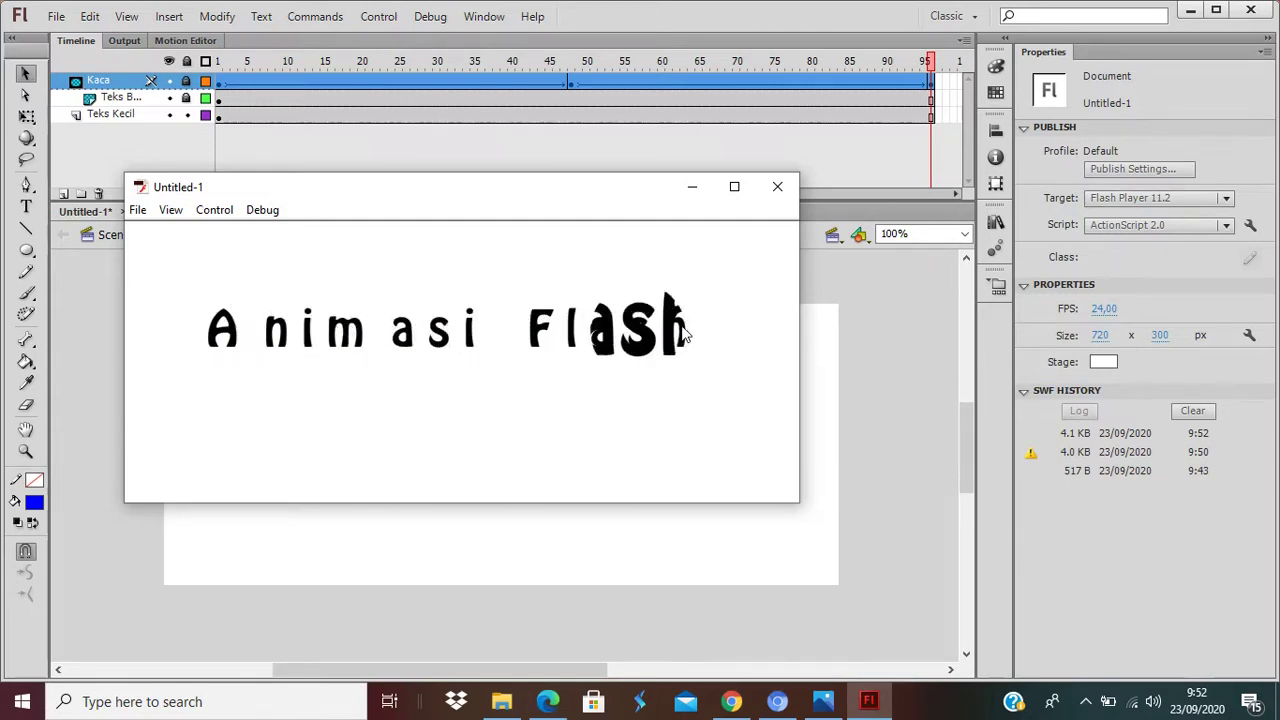
left_click(777, 186)
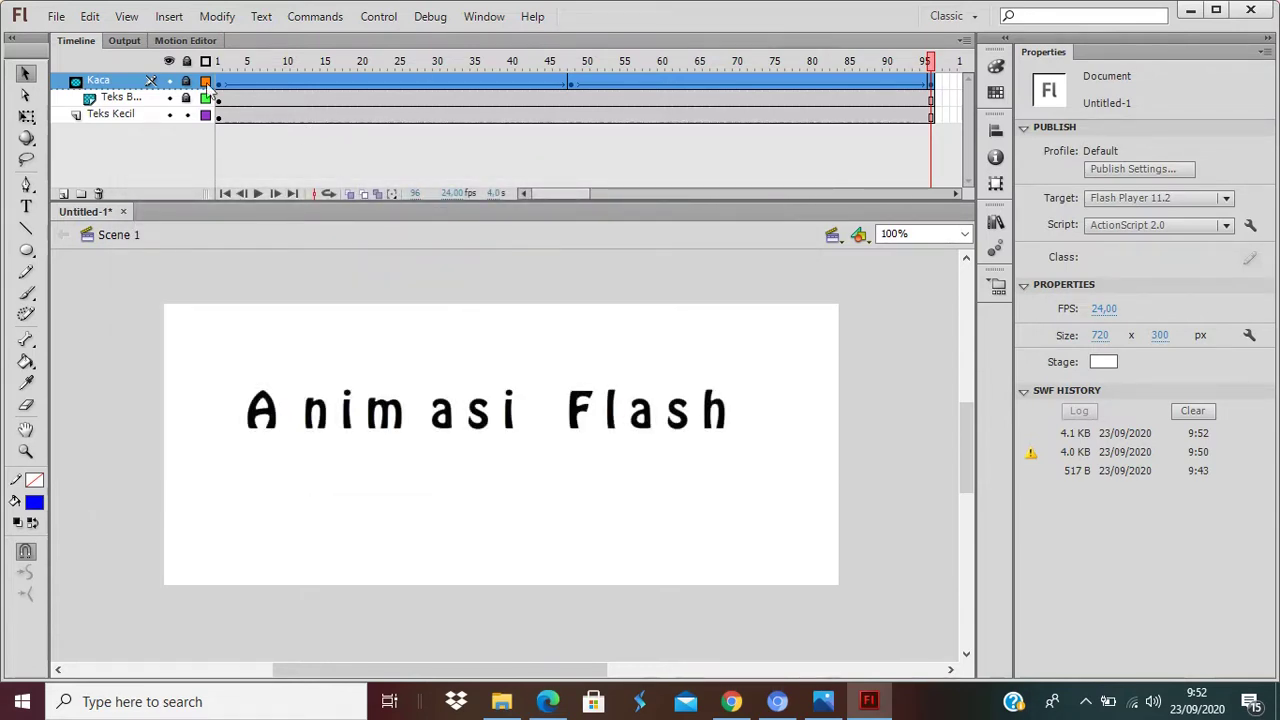
Add a new layer above Kaca and name it Objek KOtak.
left_click(63, 194)
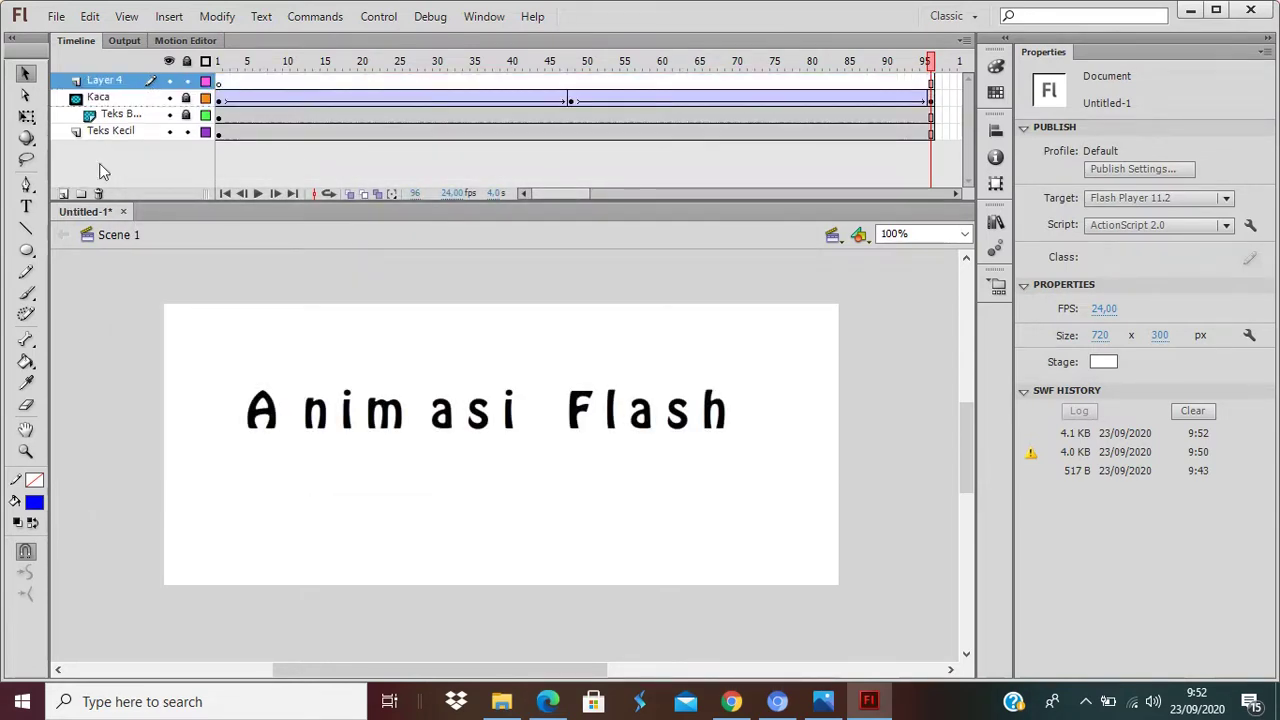
double_click(110, 84)
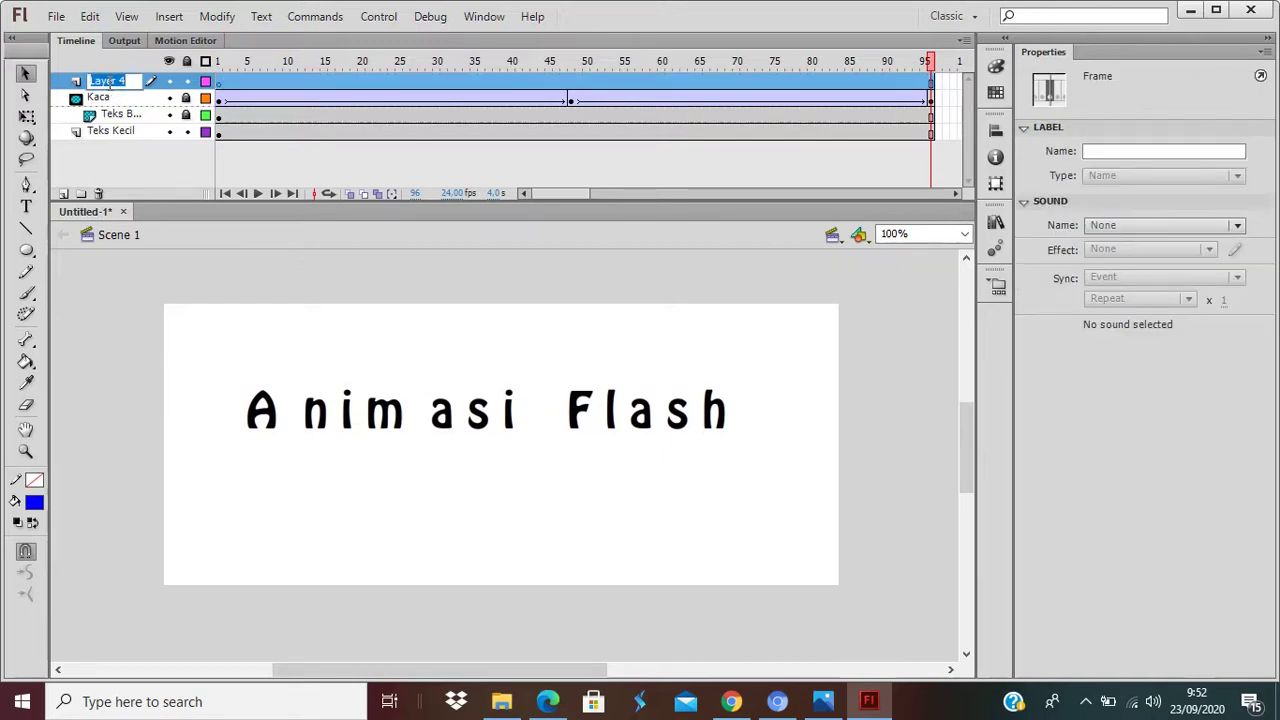
type("O")
type("bjek KOtak")
key("Return")
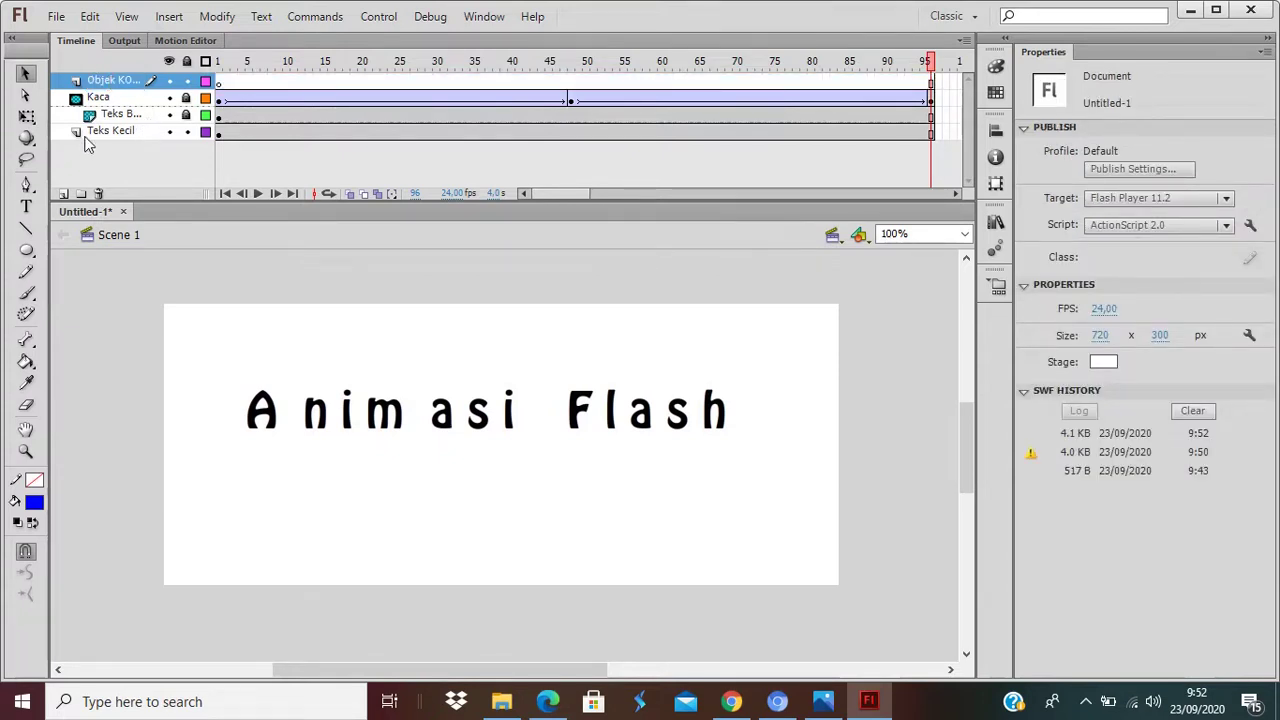
Draw a white rectangle without a stroke, about 601 by 85 px, covering the Animasi Flash text on the Objek KOtak layer.
left_click_drag(26, 251, 112, 250)
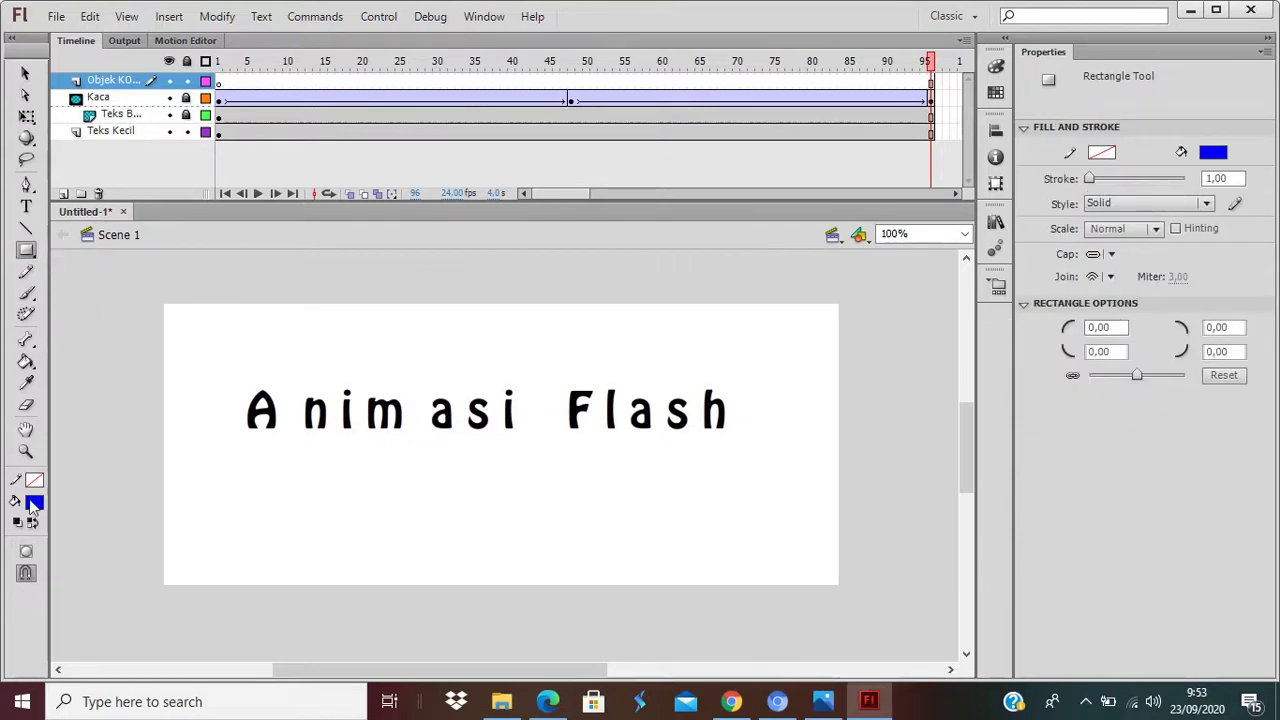
left_click(33, 505)
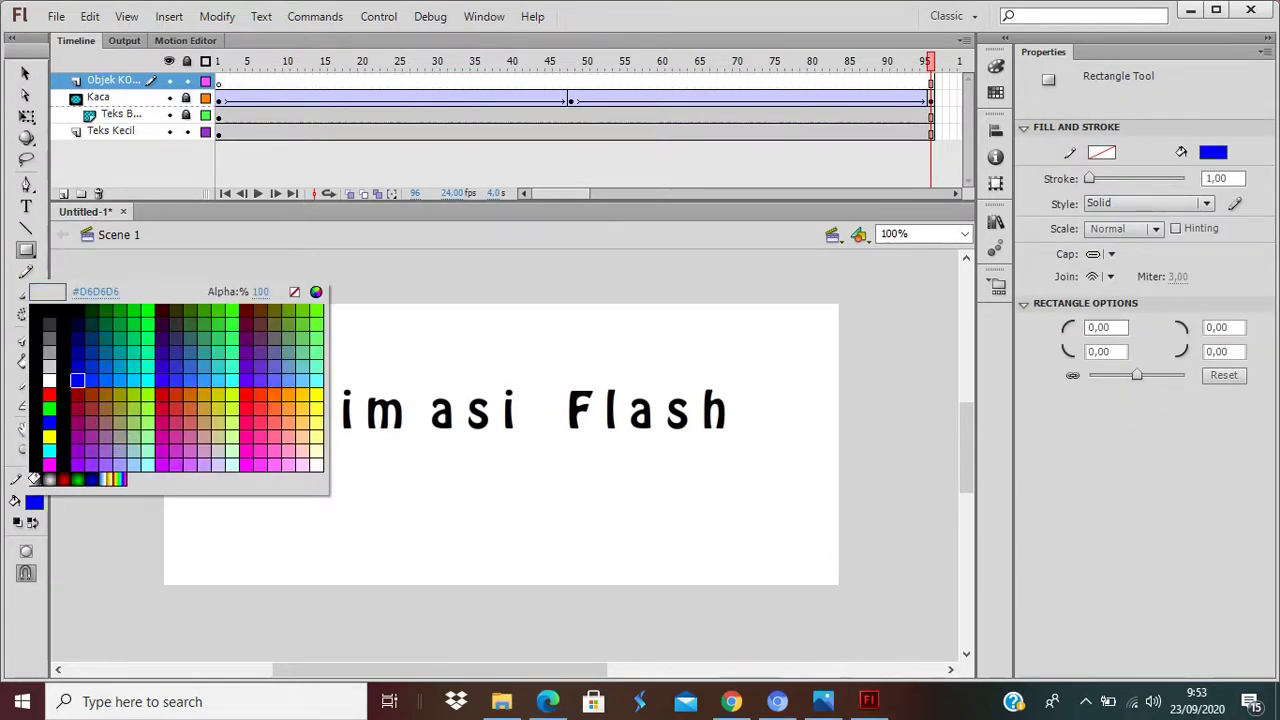
left_click(49, 380)
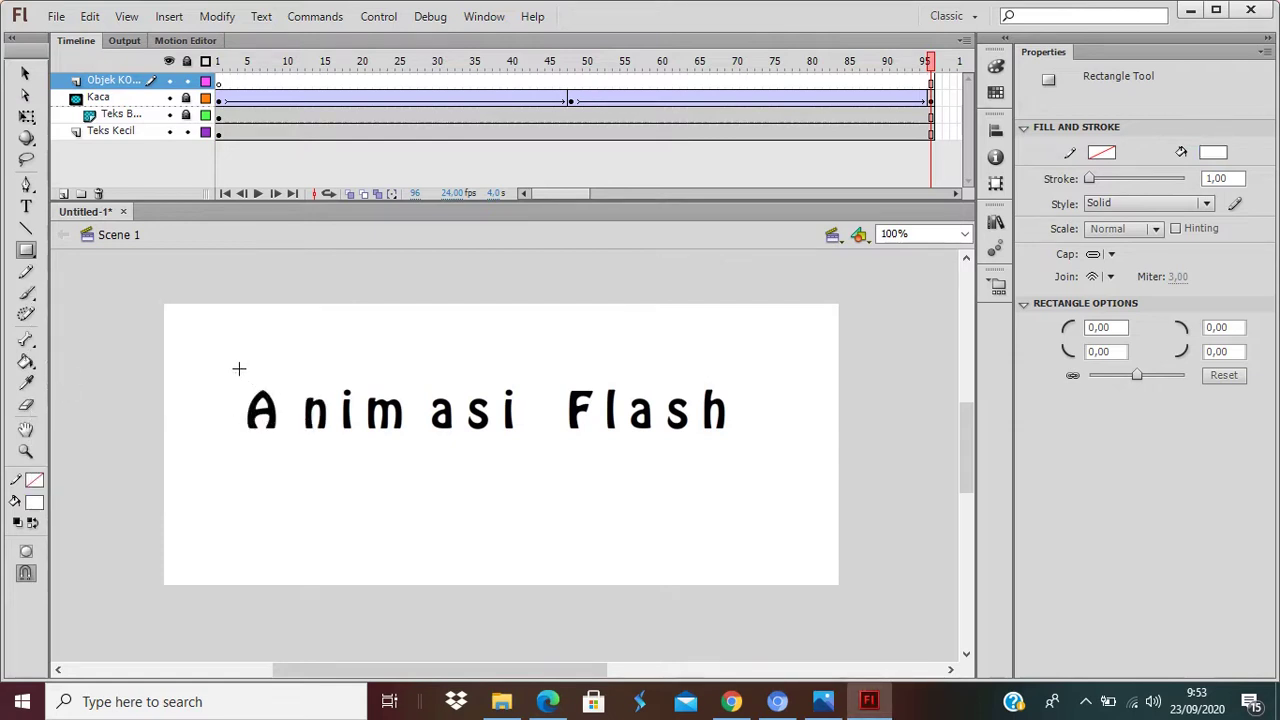
mouse_move(210, 371)
left_mouse_down()
mouse_move(294, 434)
mouse_move(772, 452)
left_mouse_up()
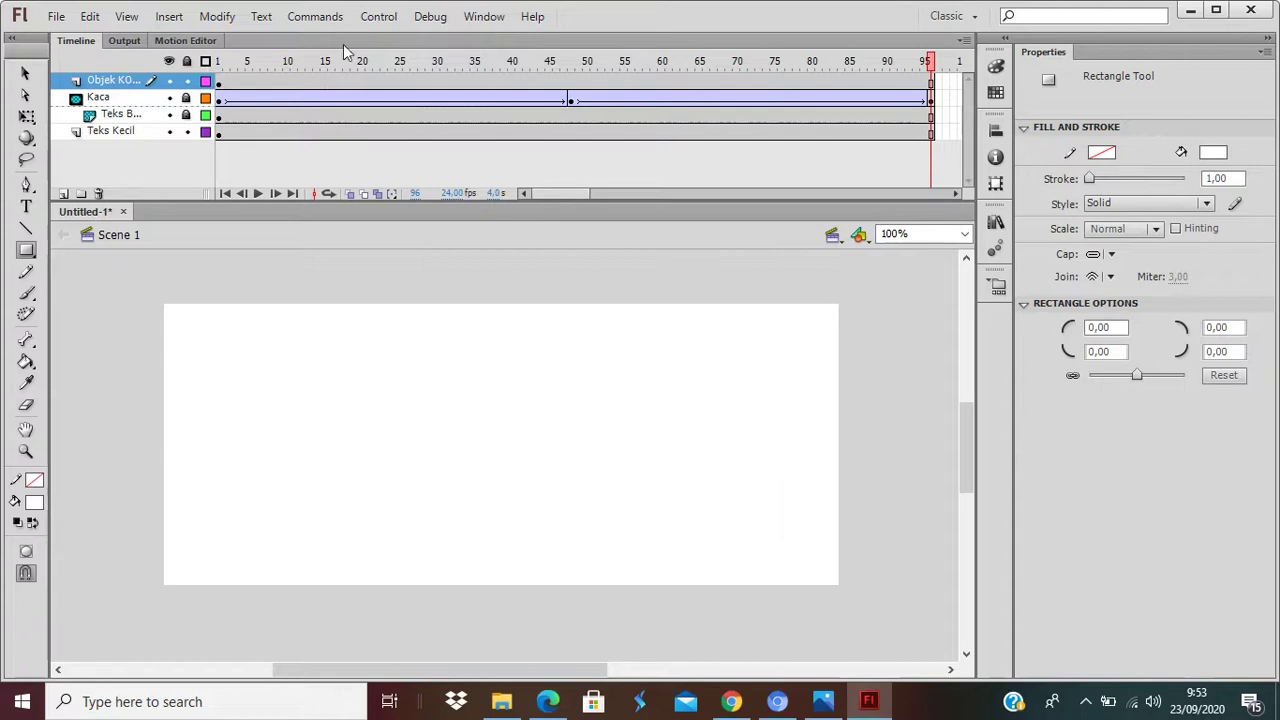
Move the Objek KOtak layer beneath Teks Besar inside the Kaca mask group and test the movie.
left_click(108, 82)
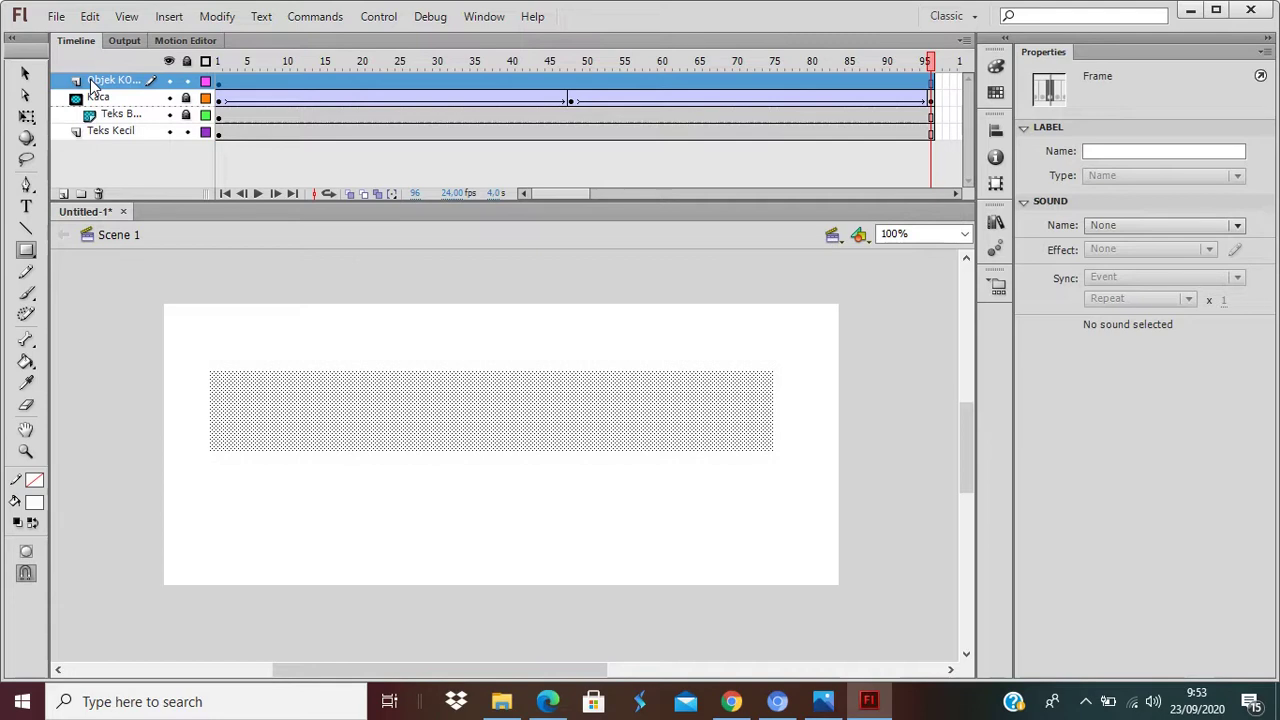
left_click_drag(90, 82, 118, 124)
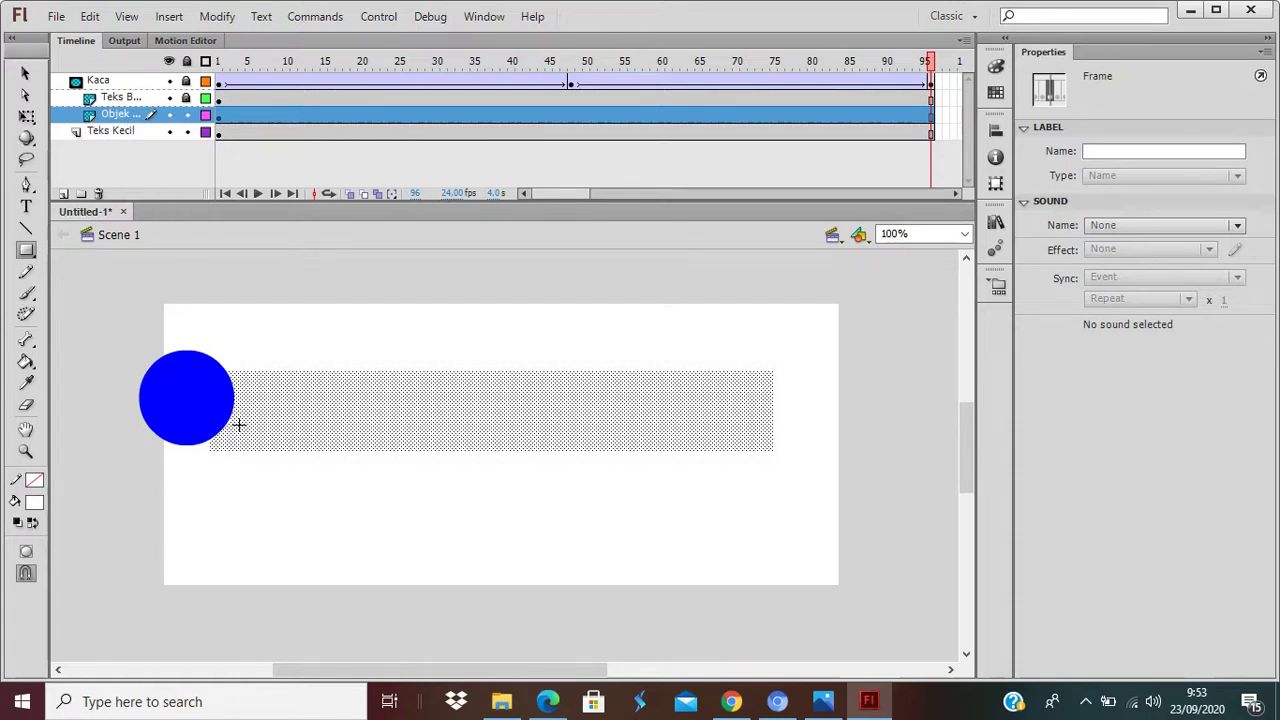
left_click(26, 74)
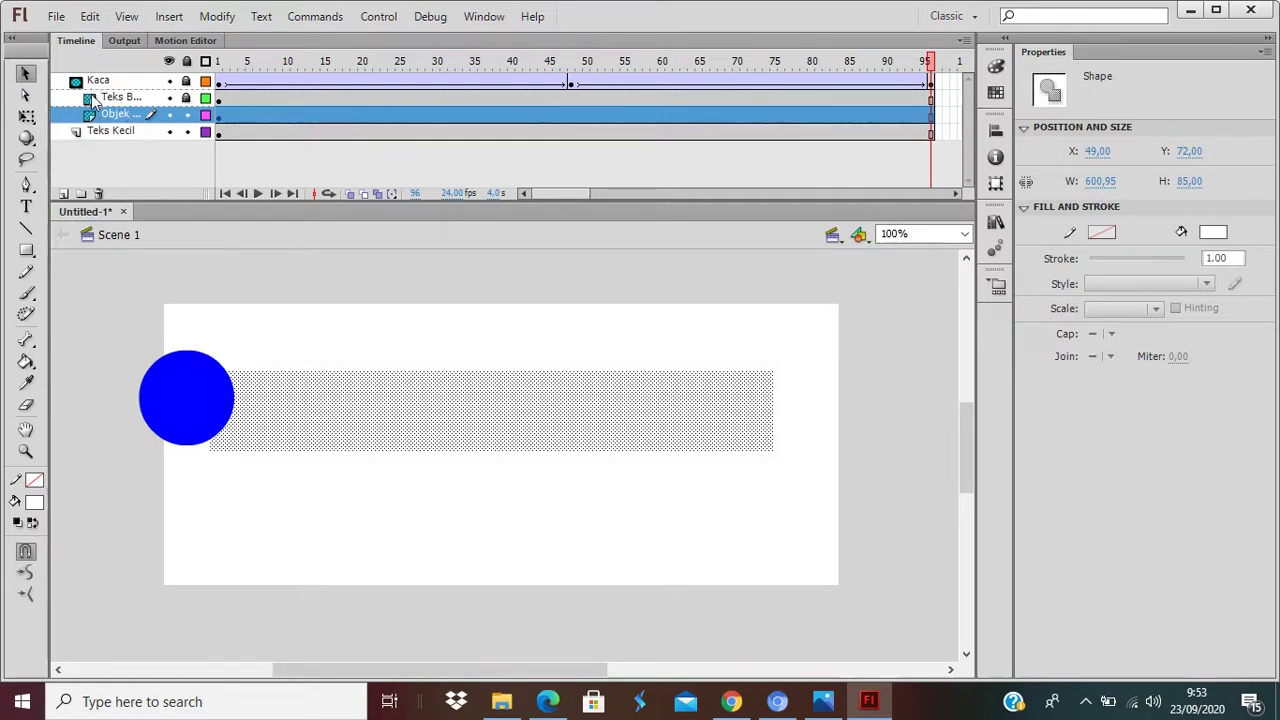
key("ctrl+Return")
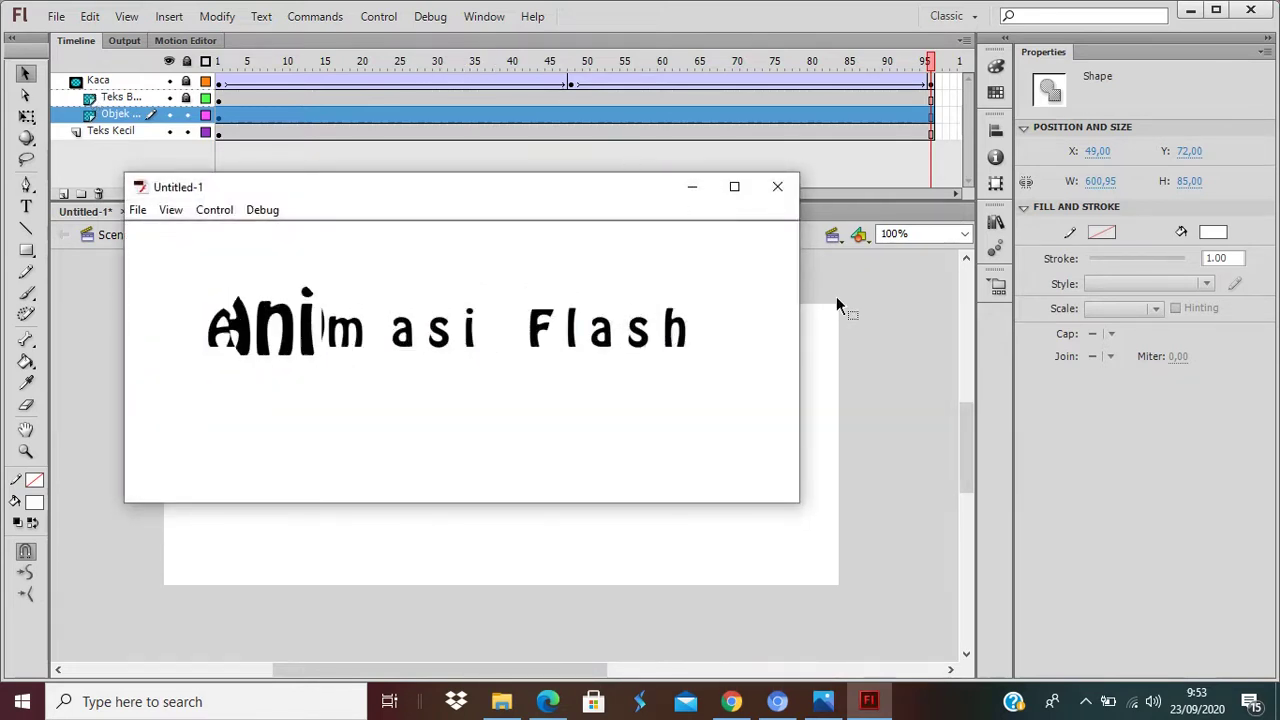
left_click(777, 186)
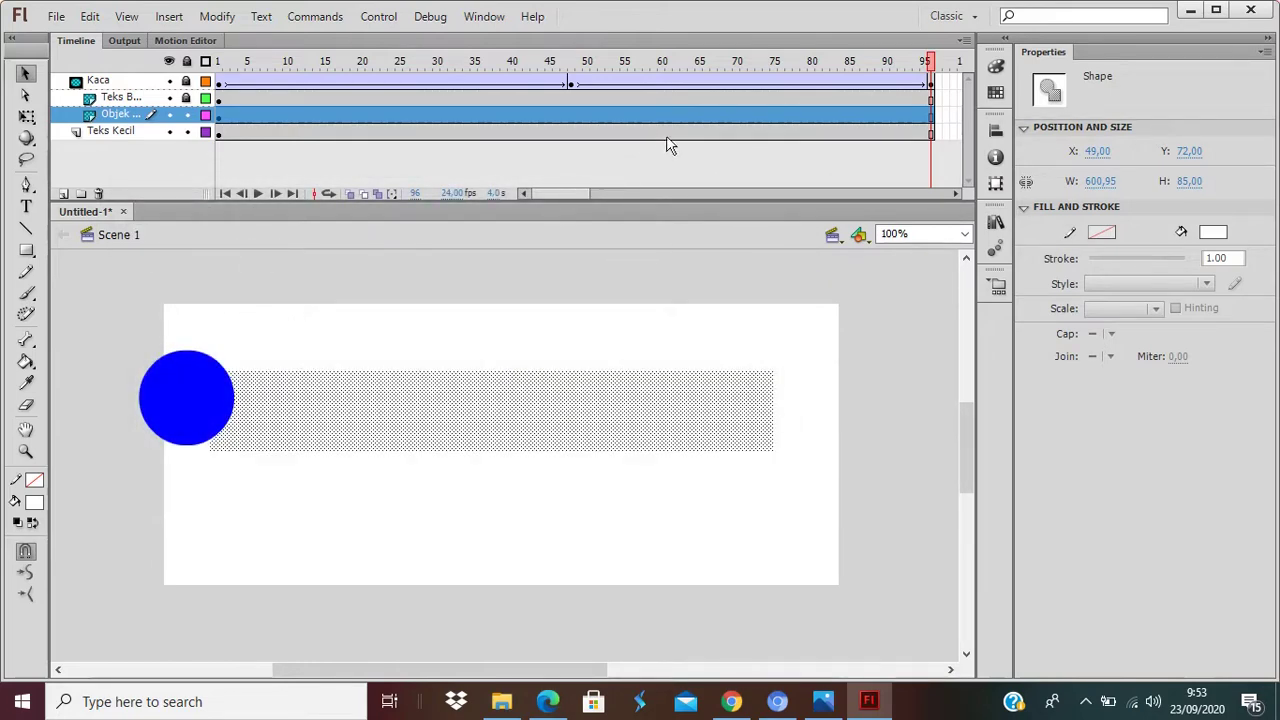
Move the second Kaca tween, from frame 48 onward, so that it starts at frame 96.
mouse_move(616, 84)
left_mouse_down()
mouse_move(766, 91)
mouse_move(608, 88)
left_mouse_up()
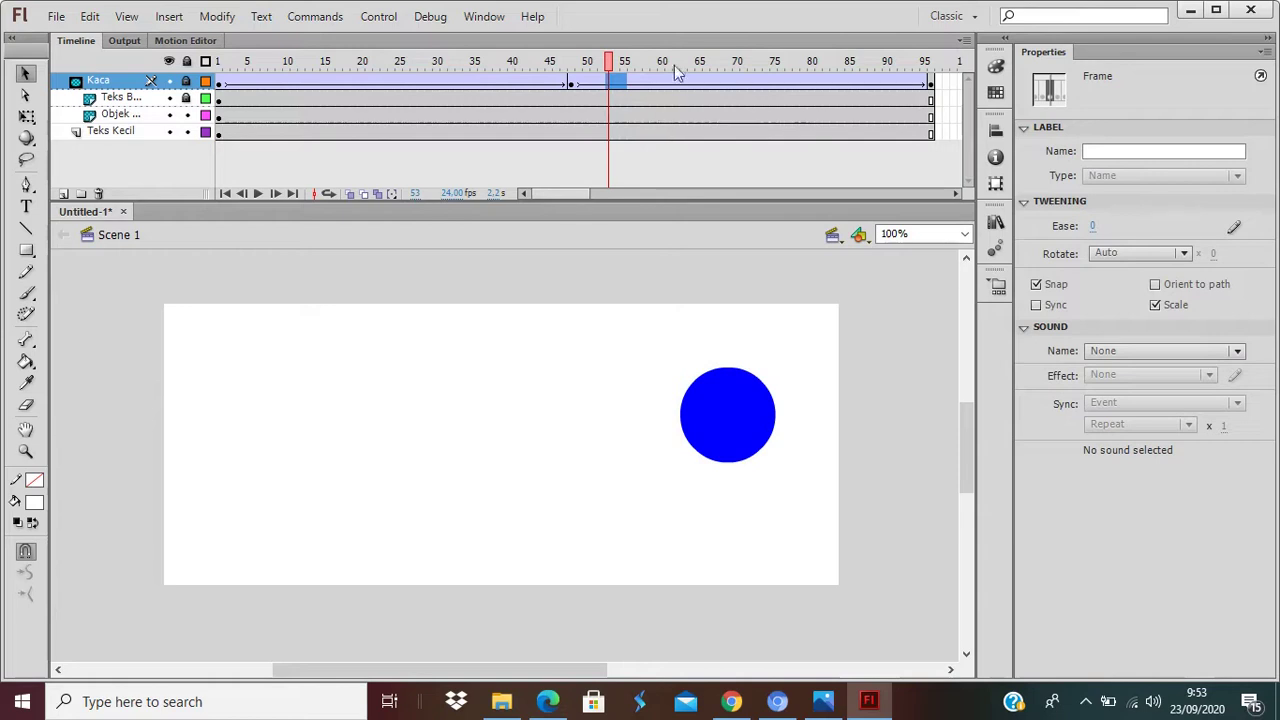
left_click_drag(556, 194, 559, 189)
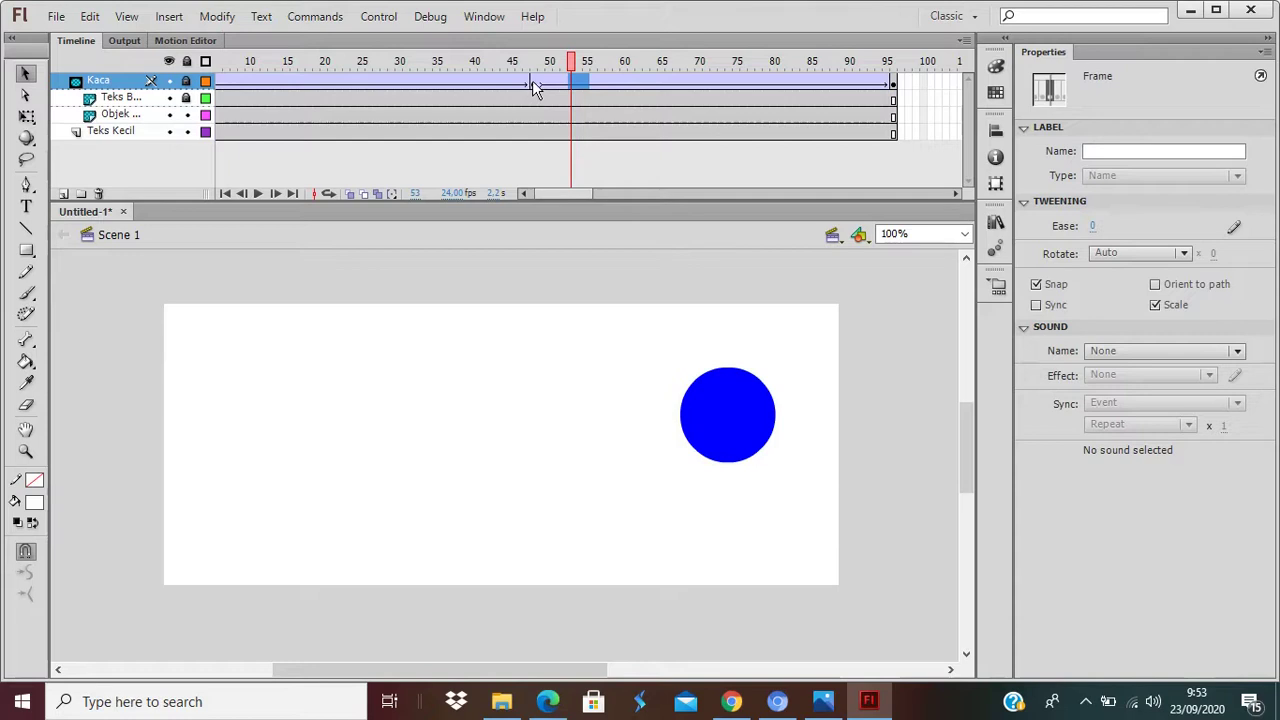
left_click_drag(532, 84, 891, 77)
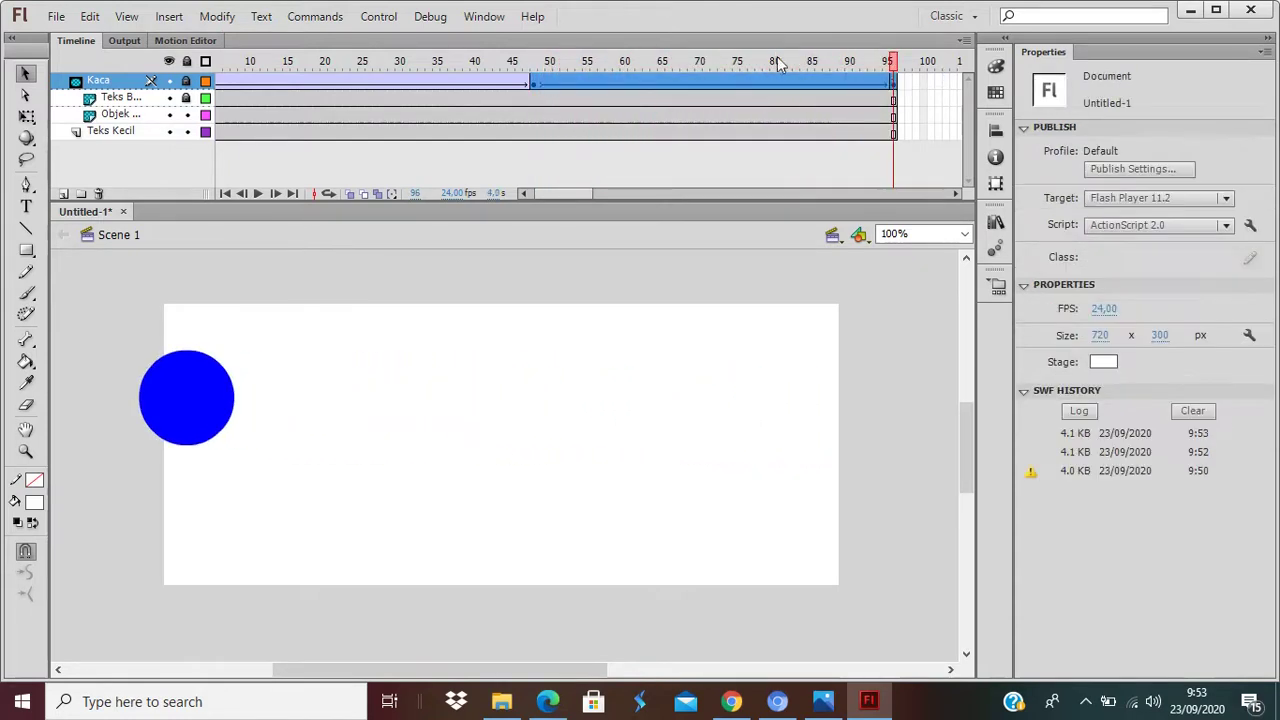
left_click_drag(564, 194, 577, 191)
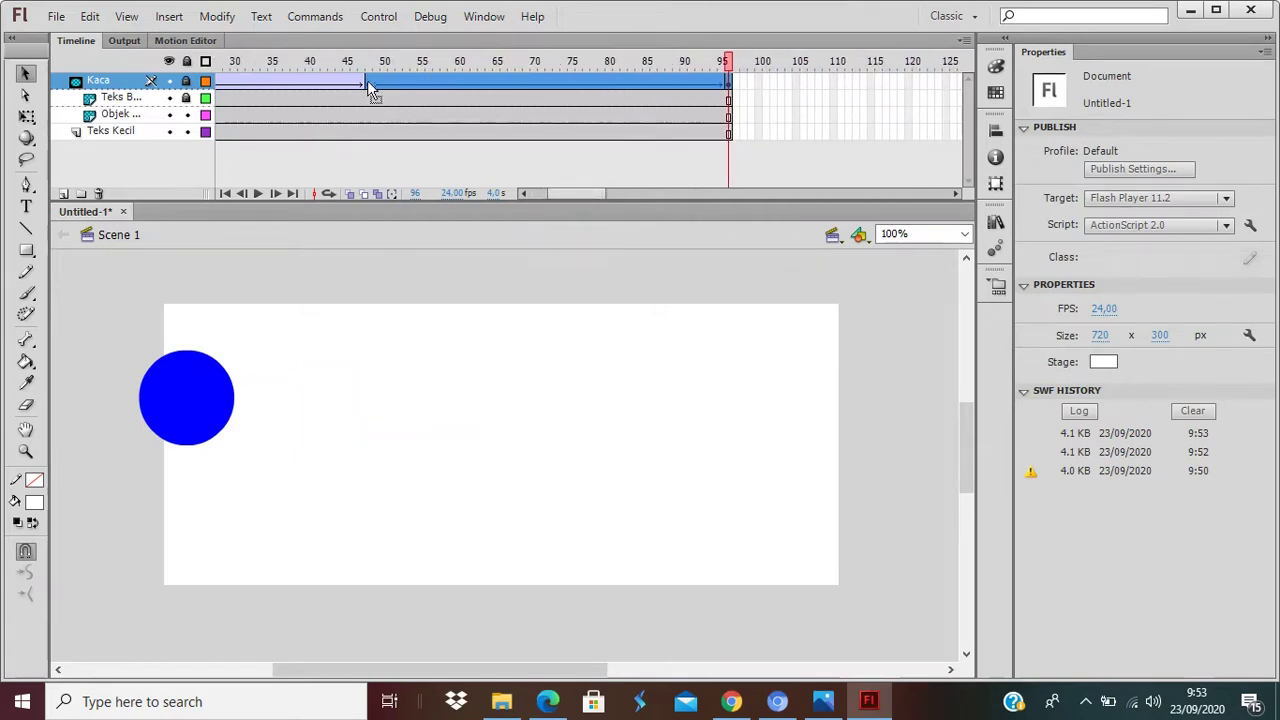
left_click_drag(367, 80, 729, 92)
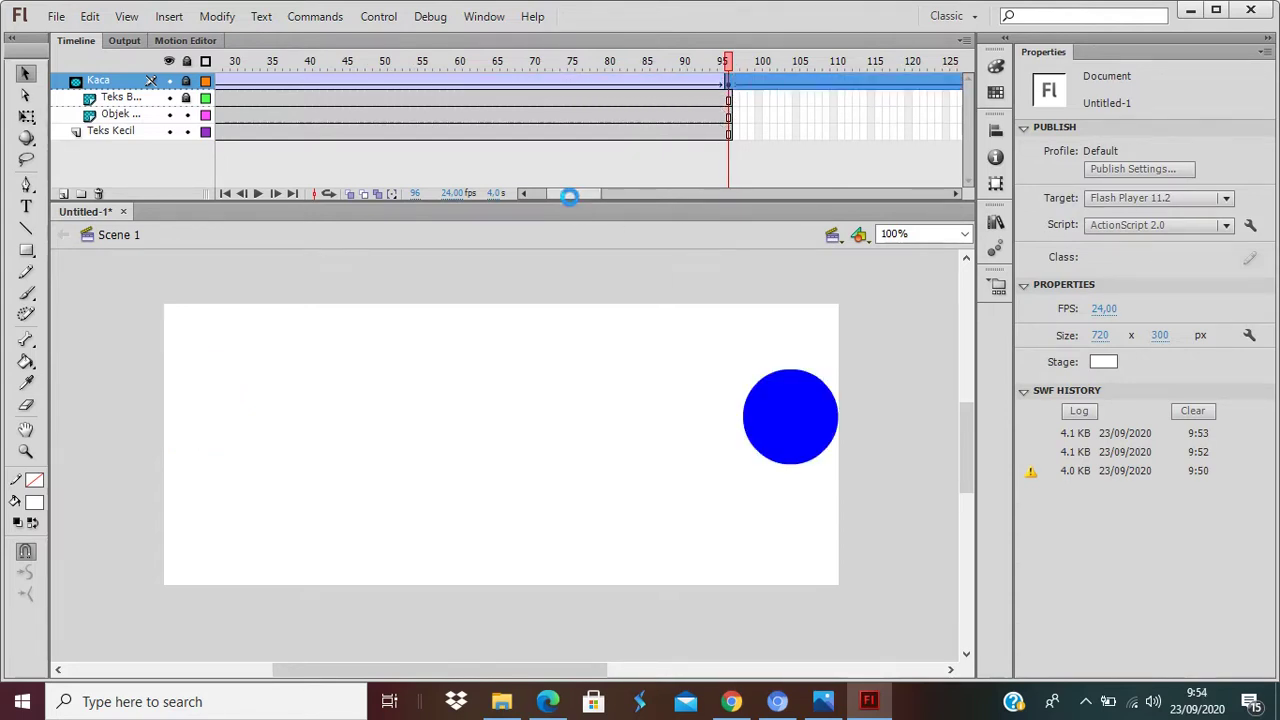
Move the last Kaca keyframe to frame 190.
left_click_drag(568, 195, 609, 193)
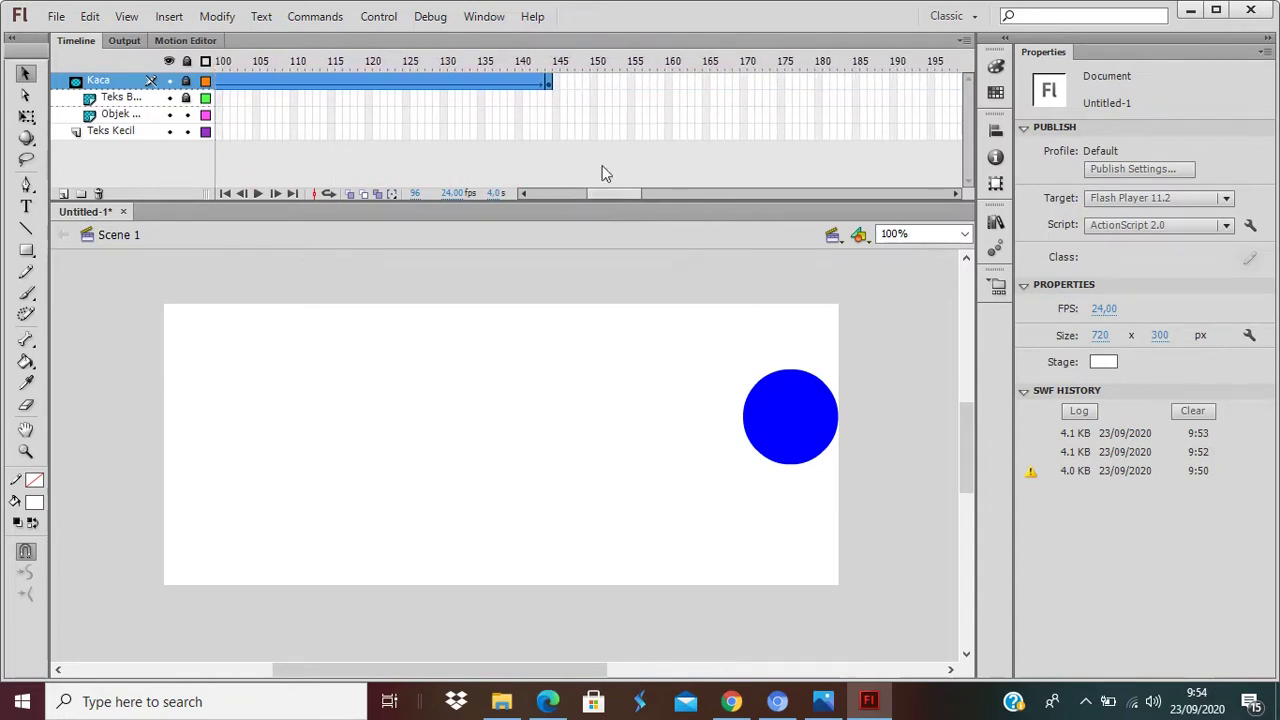
left_click(549, 83)
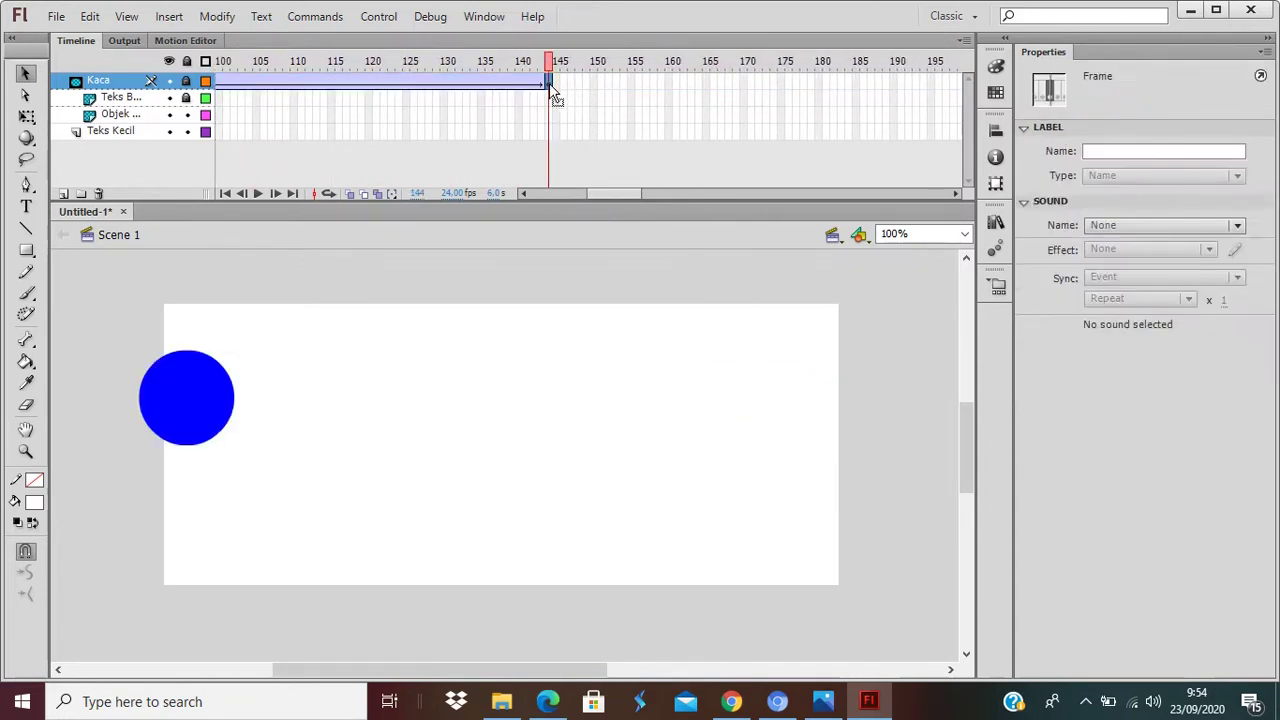
left_click_drag(549, 83, 814, 84)
left_click_drag(894, 86, 894, 86)
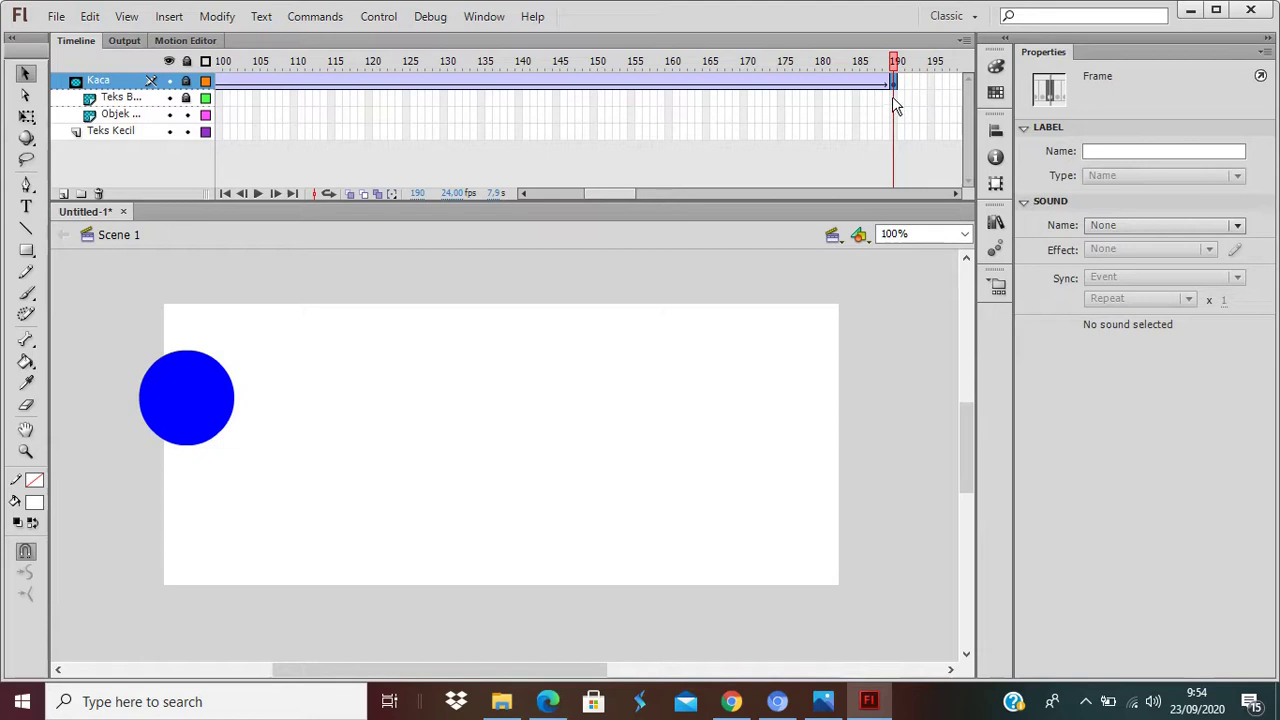
Insert frames up to frame 190 on Teks Besar, Objek KOtak and Teks Kecil, and test the slowed animation.
left_click_drag(894, 101, 895, 133)
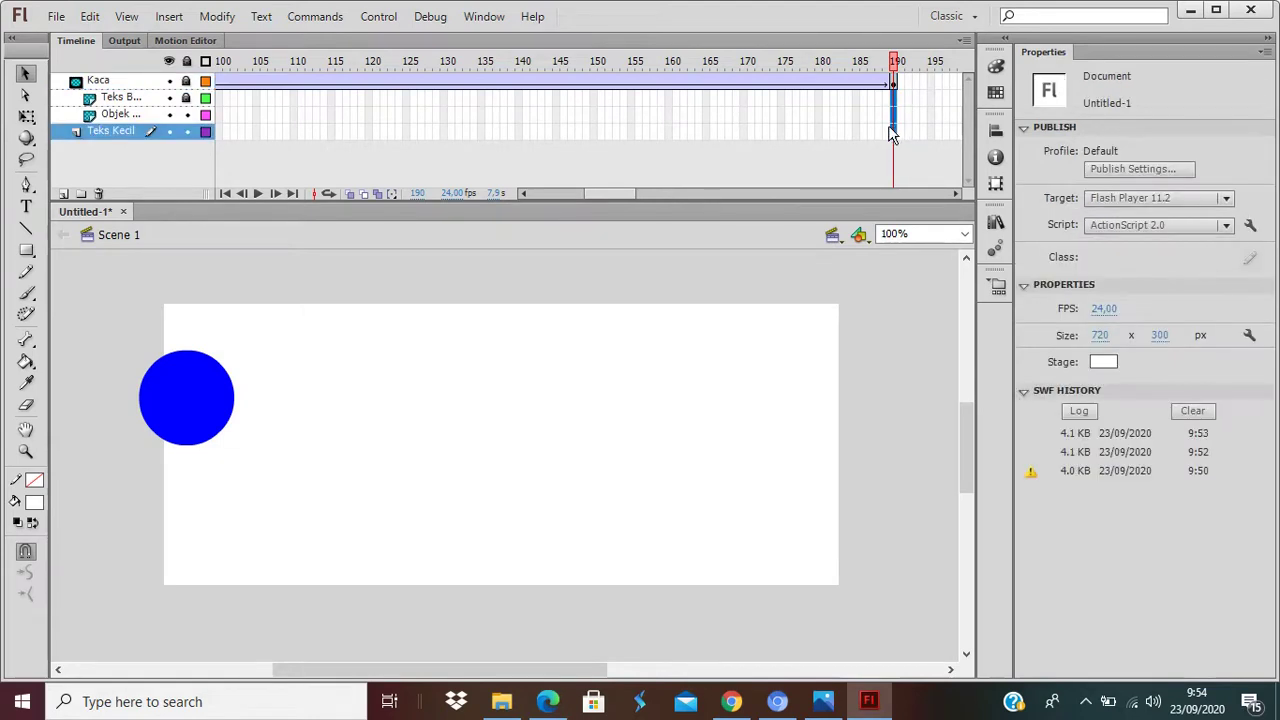
right_click(892, 130)
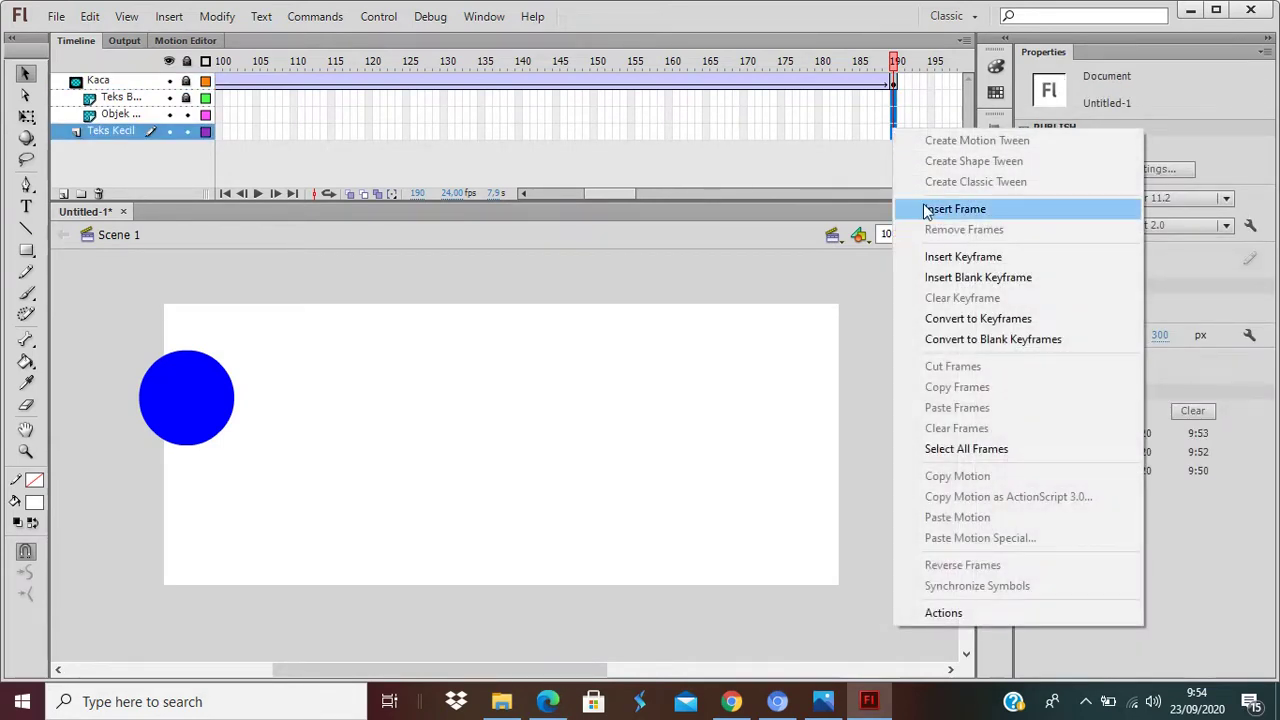
left_click(954, 209)
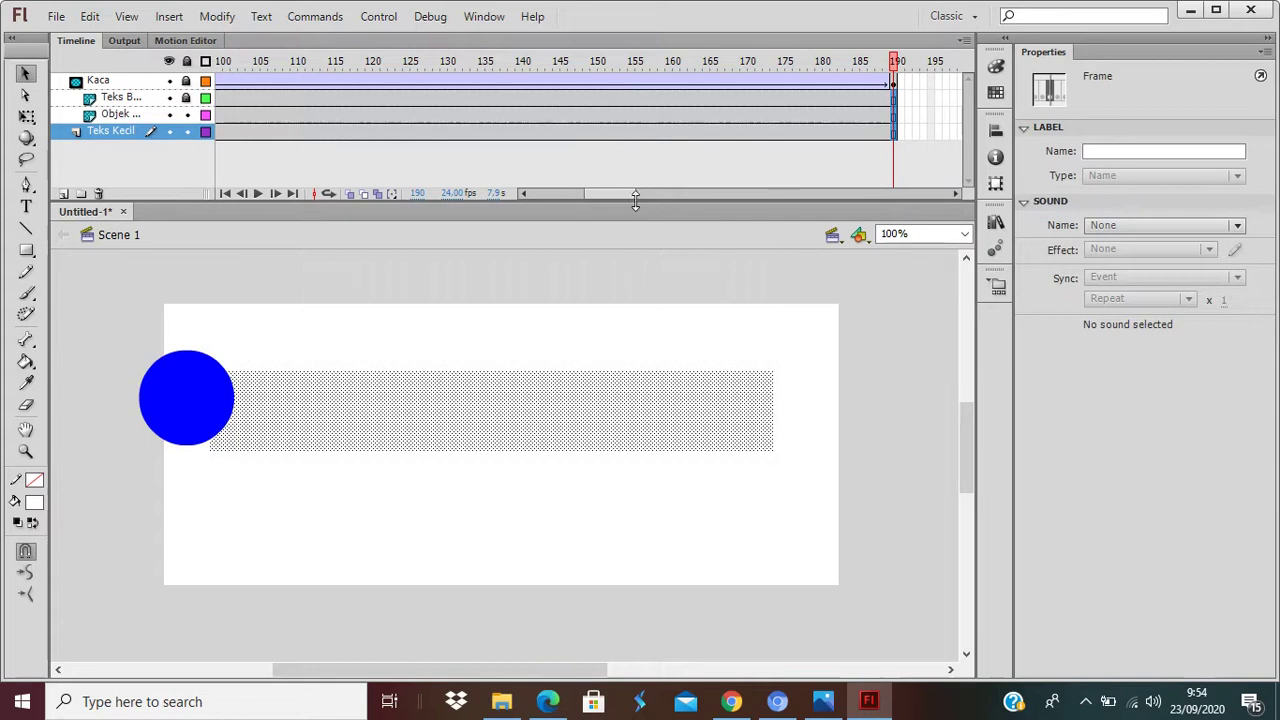
mouse_move(611, 193)
left_mouse_down()
mouse_move(579, 194)
mouse_move(623, 200)
left_mouse_up()
key("ctrl+Return")
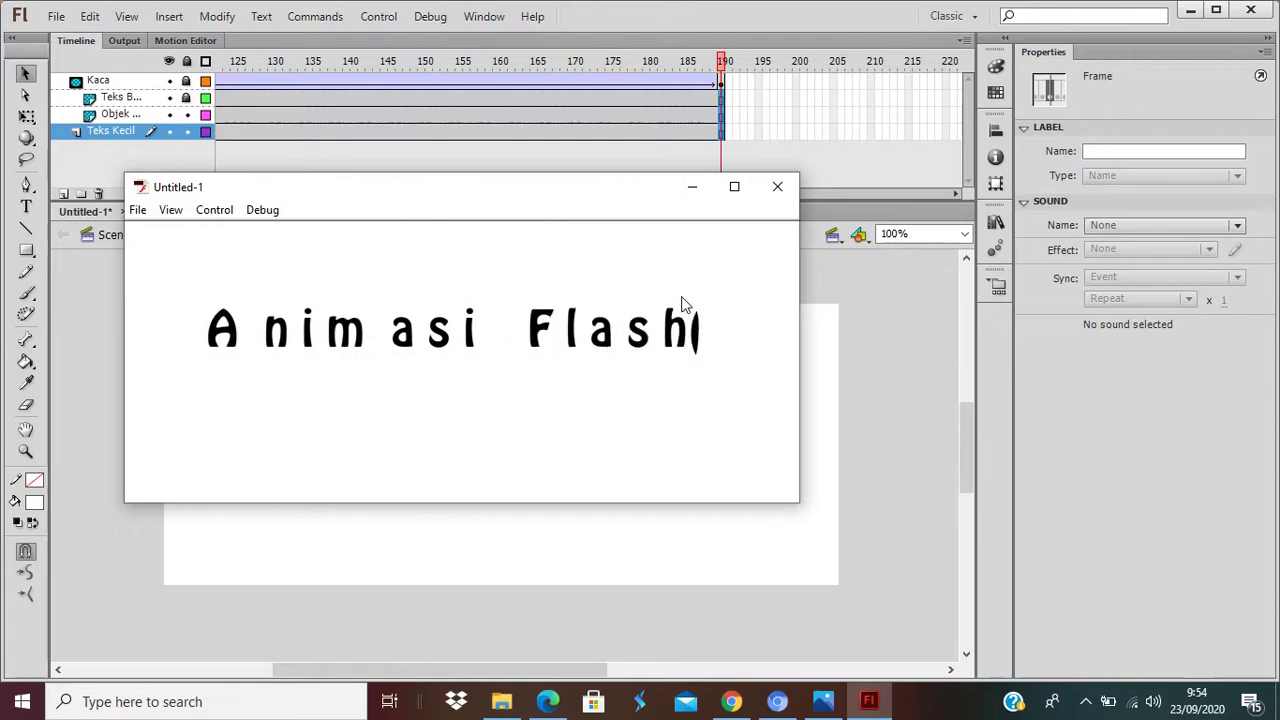
left_click(778, 188)
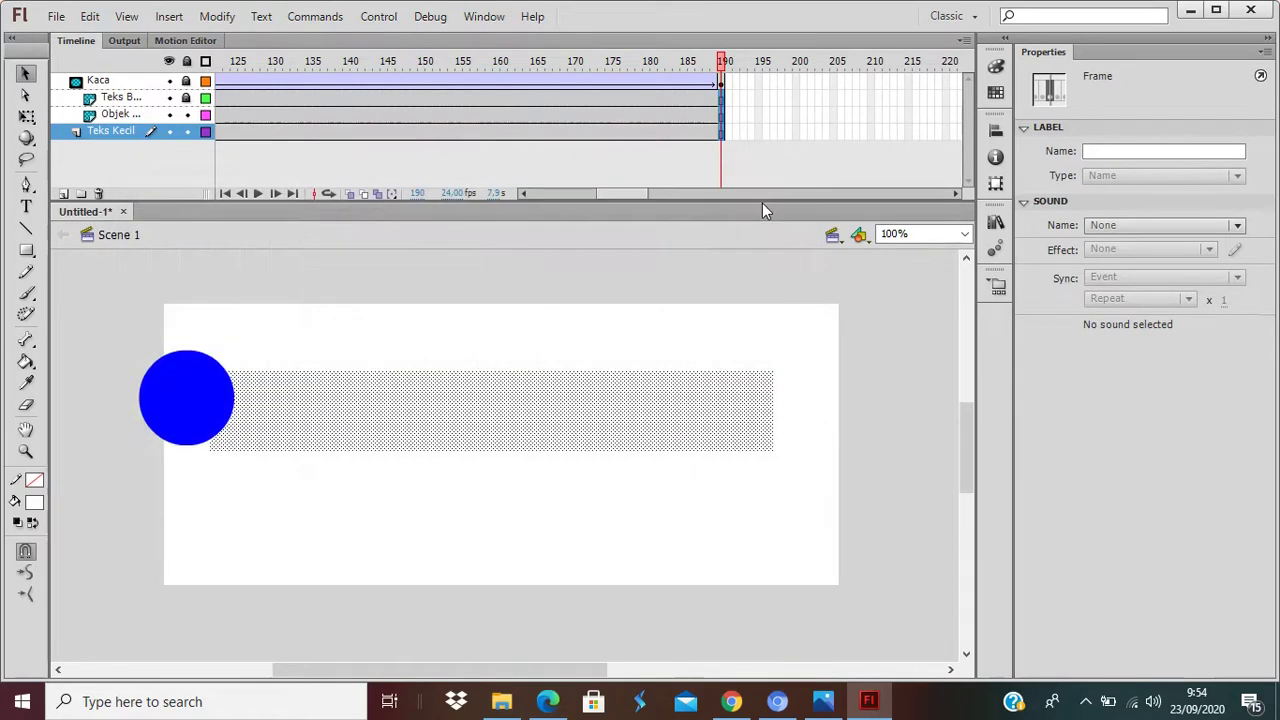
Add a new layer above Kaca and name it Objek_2.
left_click(82, 82)
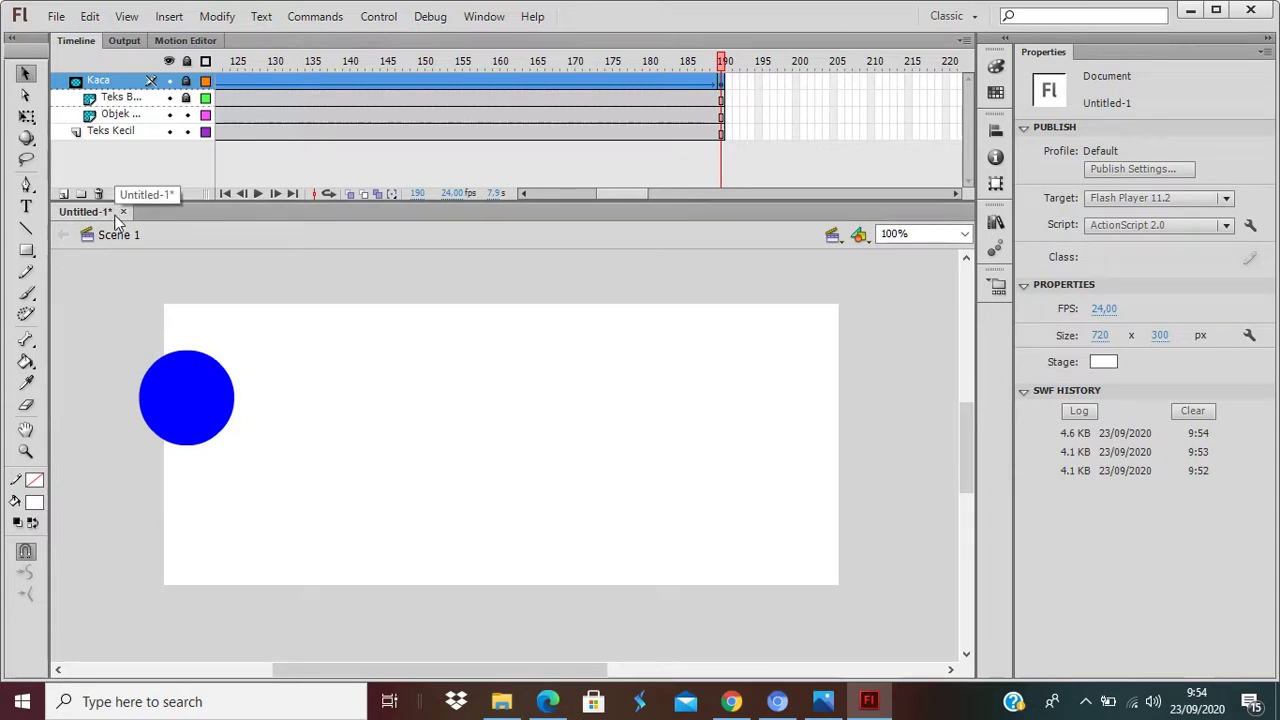
left_click(63, 194)
double_click(103, 81)
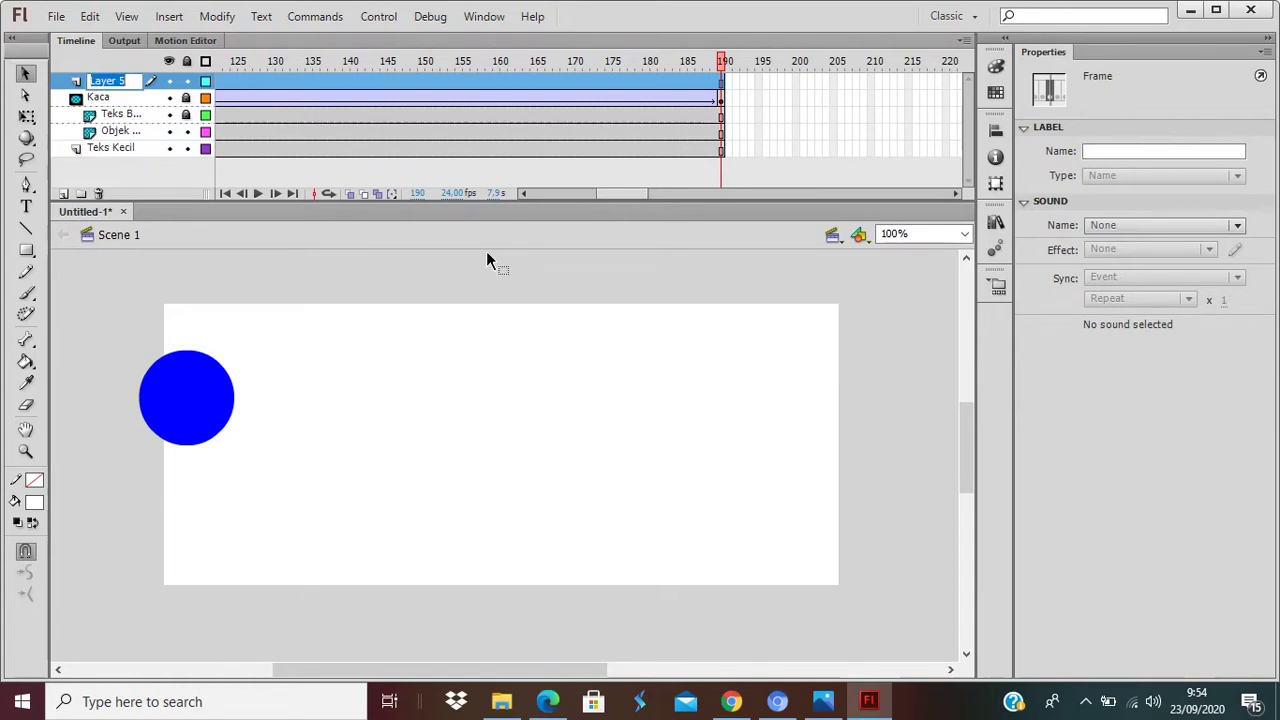
type("Objek ")
type("2")
left_click(486, 253)
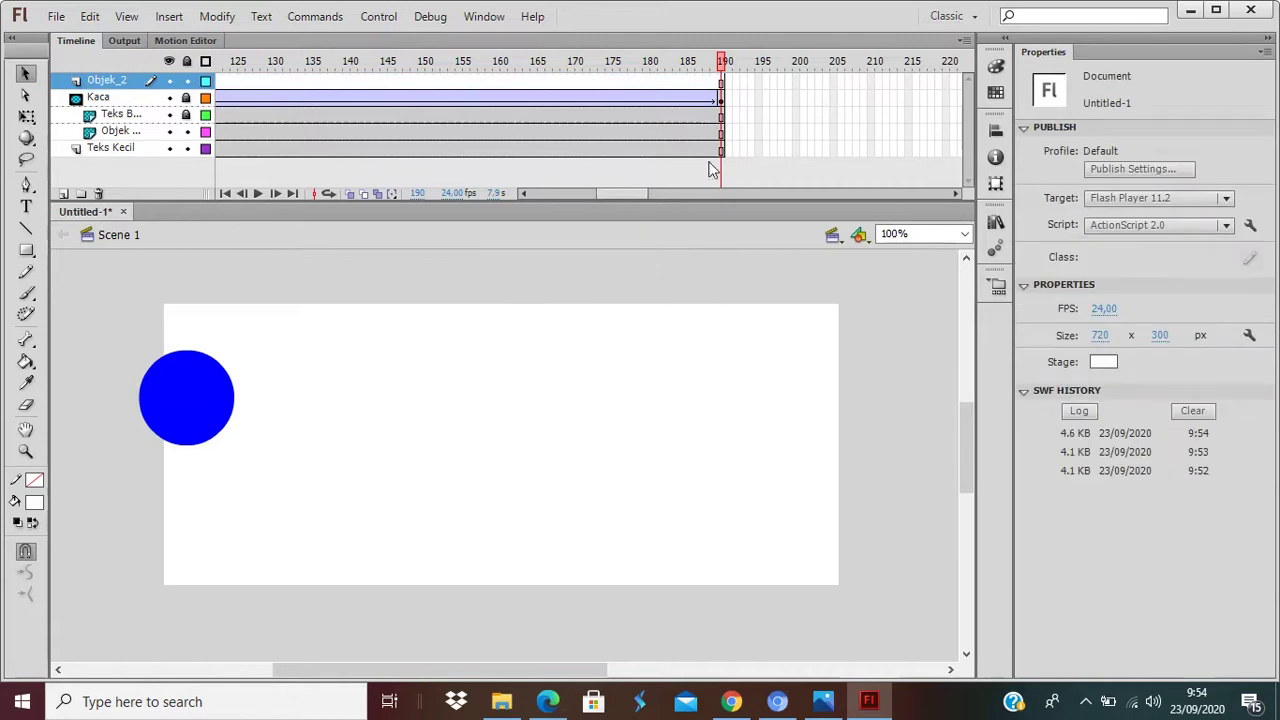
Copy the blue circle from frame 190 of Kaca, relock that layer, and paste the circle on frame 1 of Objek_2.
left_click(721, 99)
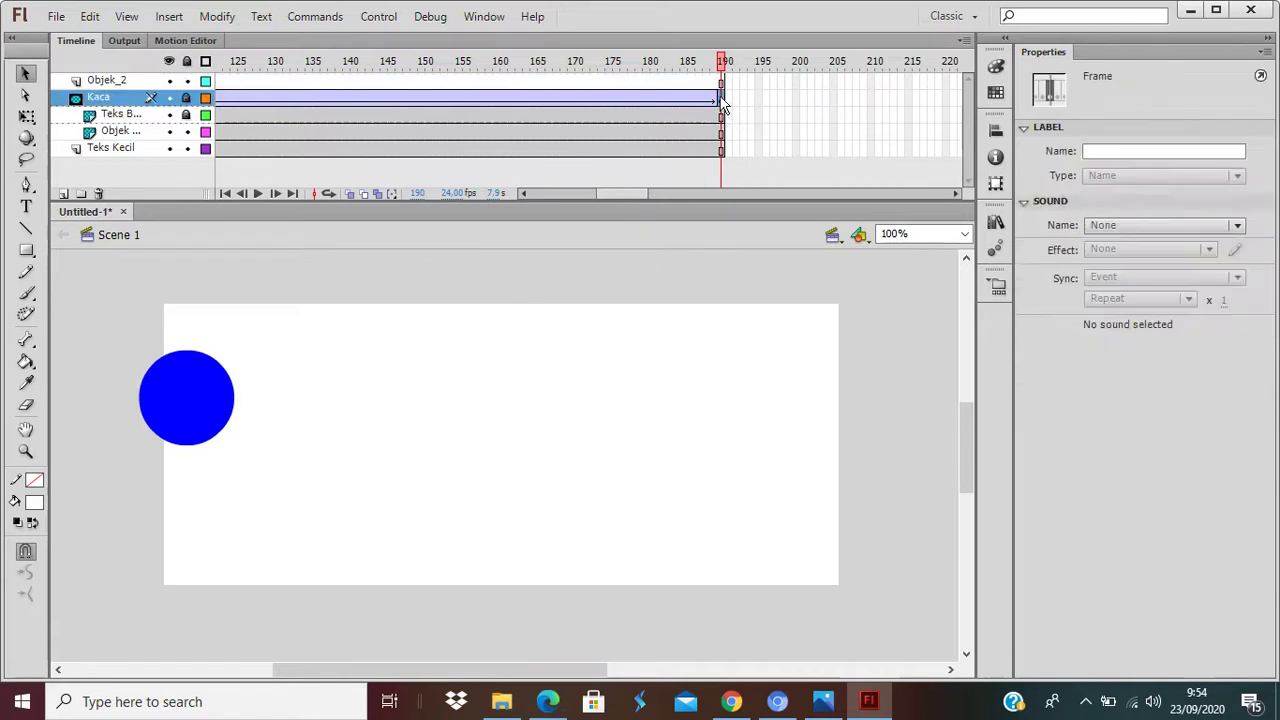
left_click(186, 98)
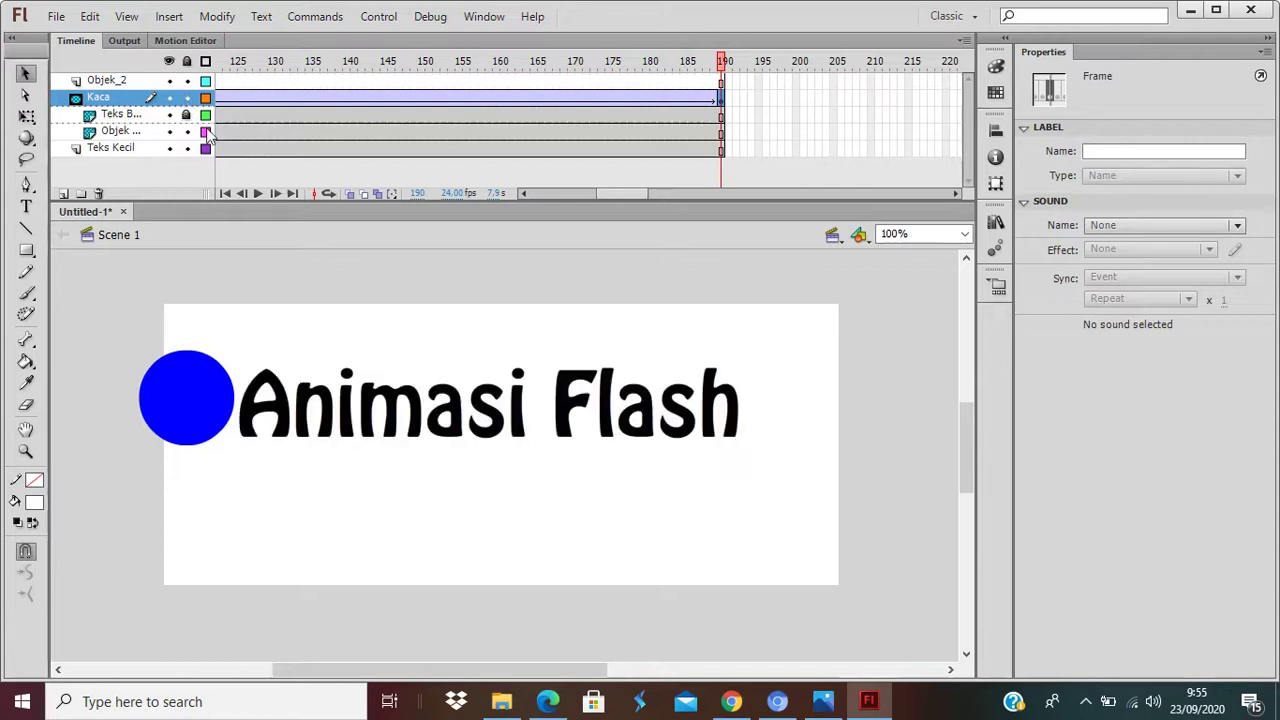
left_click(194, 412)
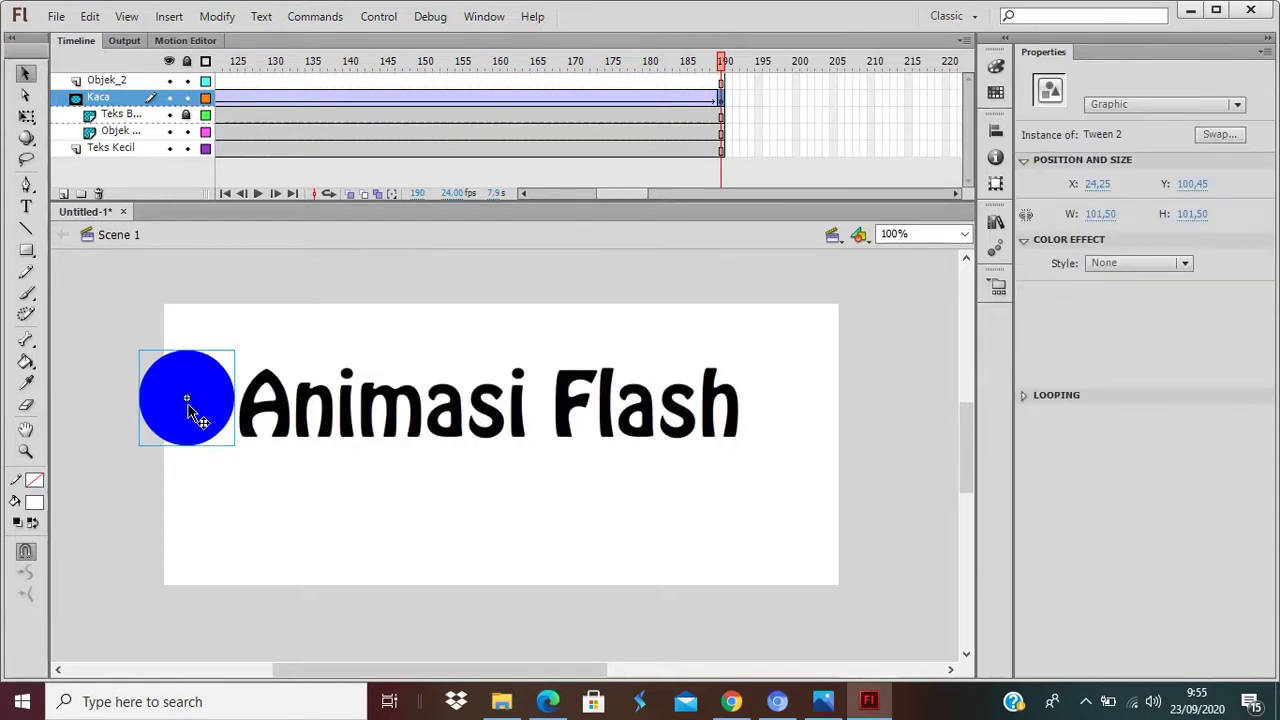
left_click(187, 97)
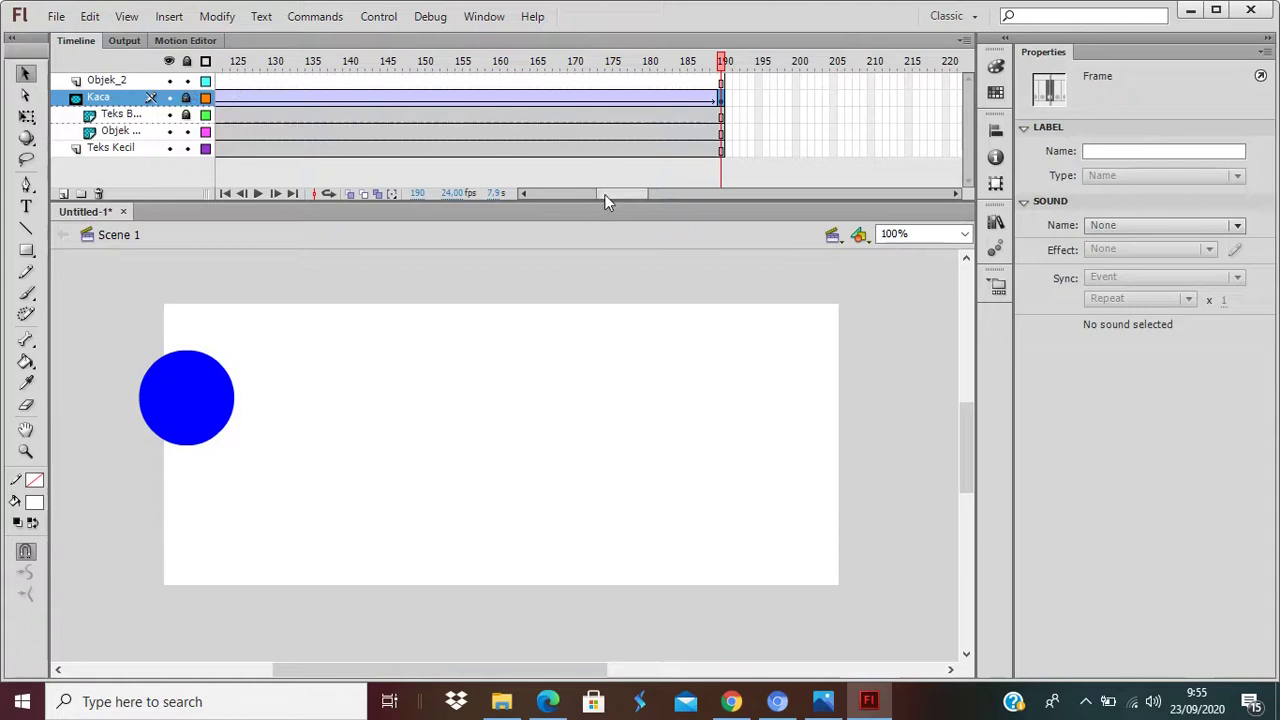
left_click_drag(604, 193, 528, 196)
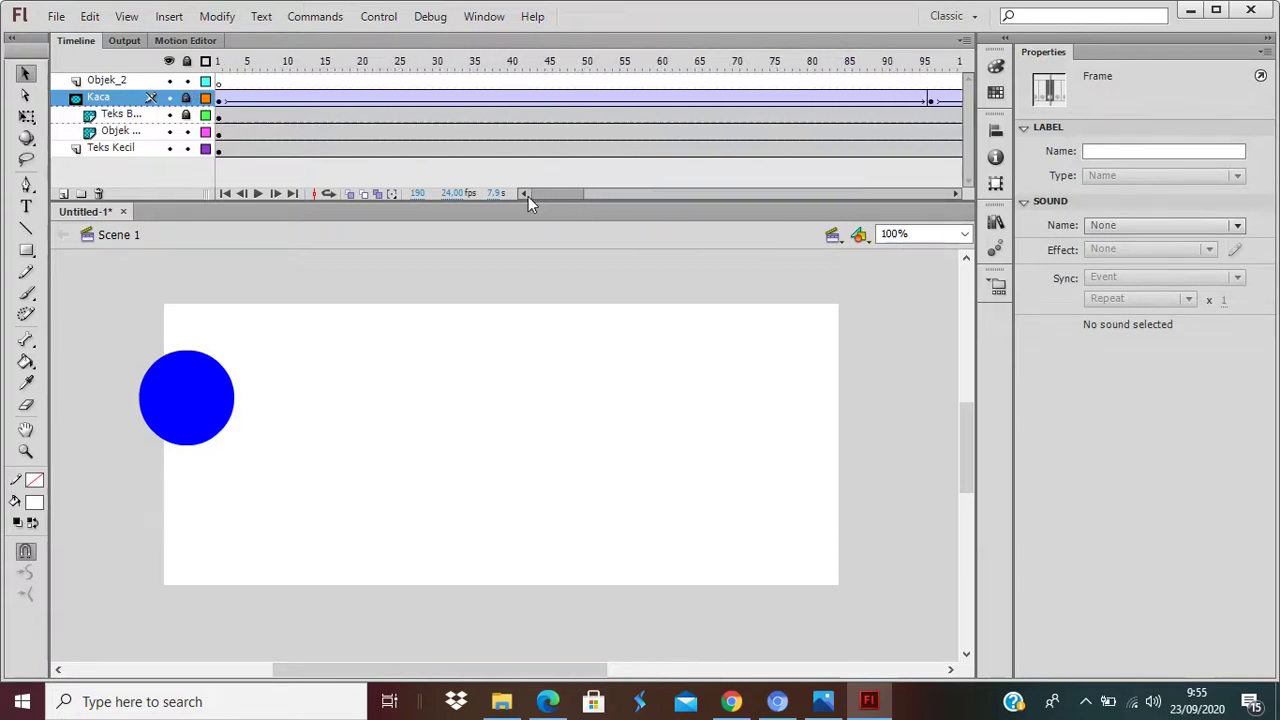
left_click(220, 86)
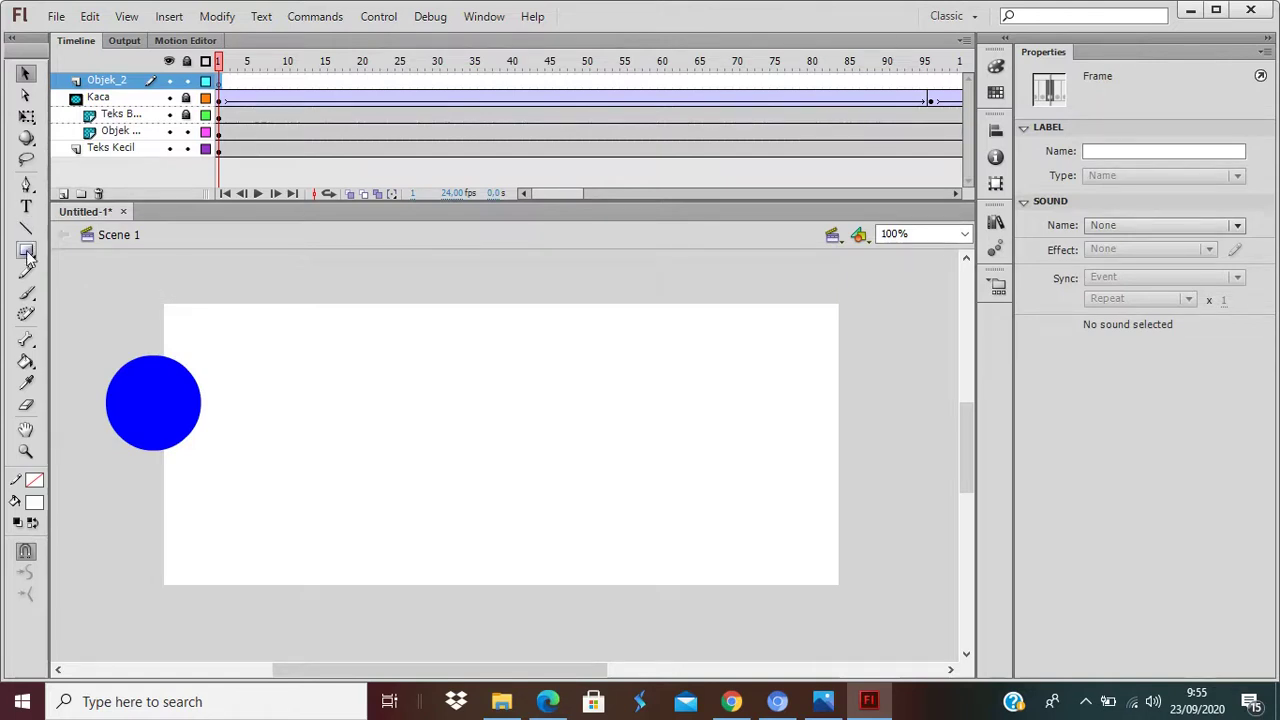
left_click(211, 292)
key("ctrl+v")
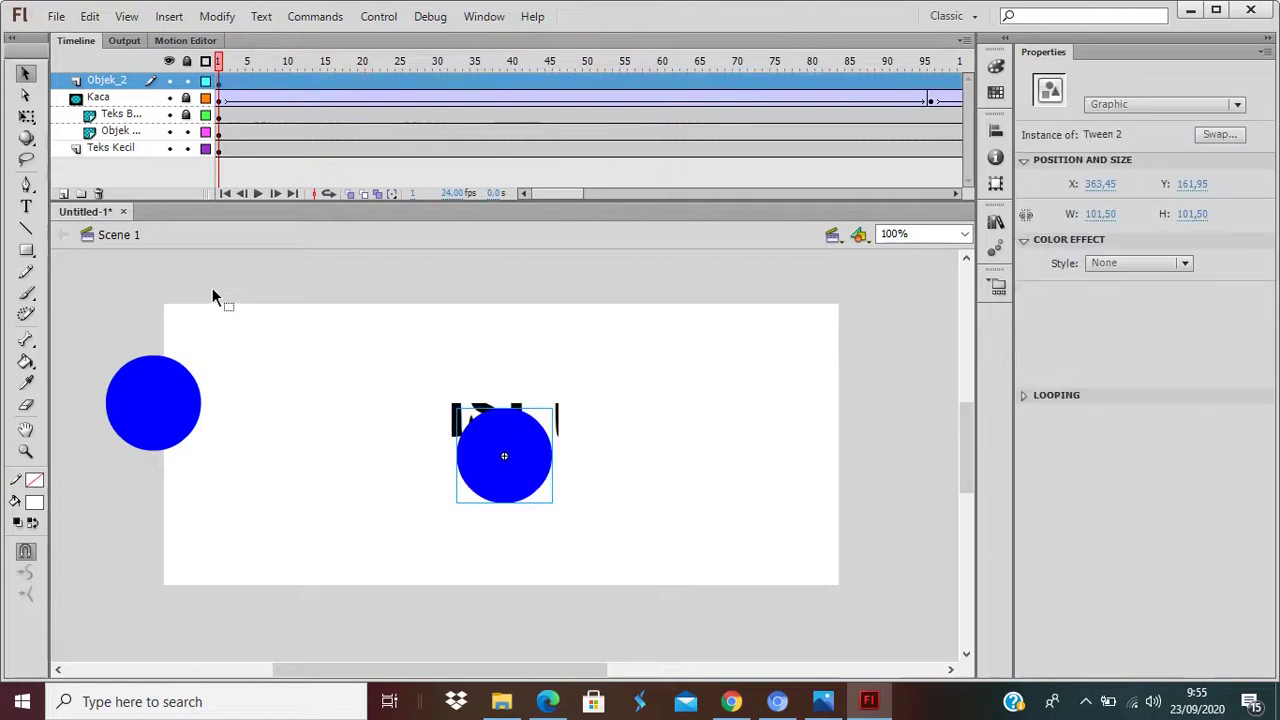
Break apart the pasted circle after moving it onto the stage's upper edge, and test the movie.
left_click_drag(516, 467, 338, 296)
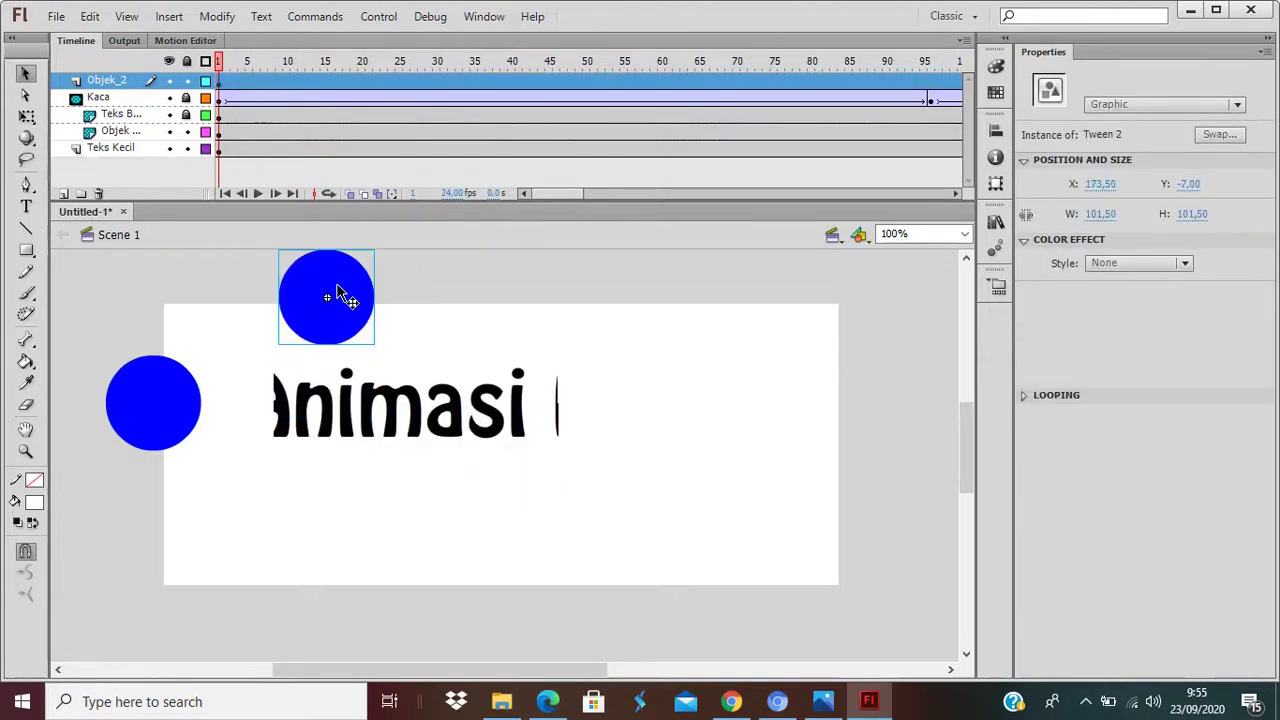
key("ctrl+b")
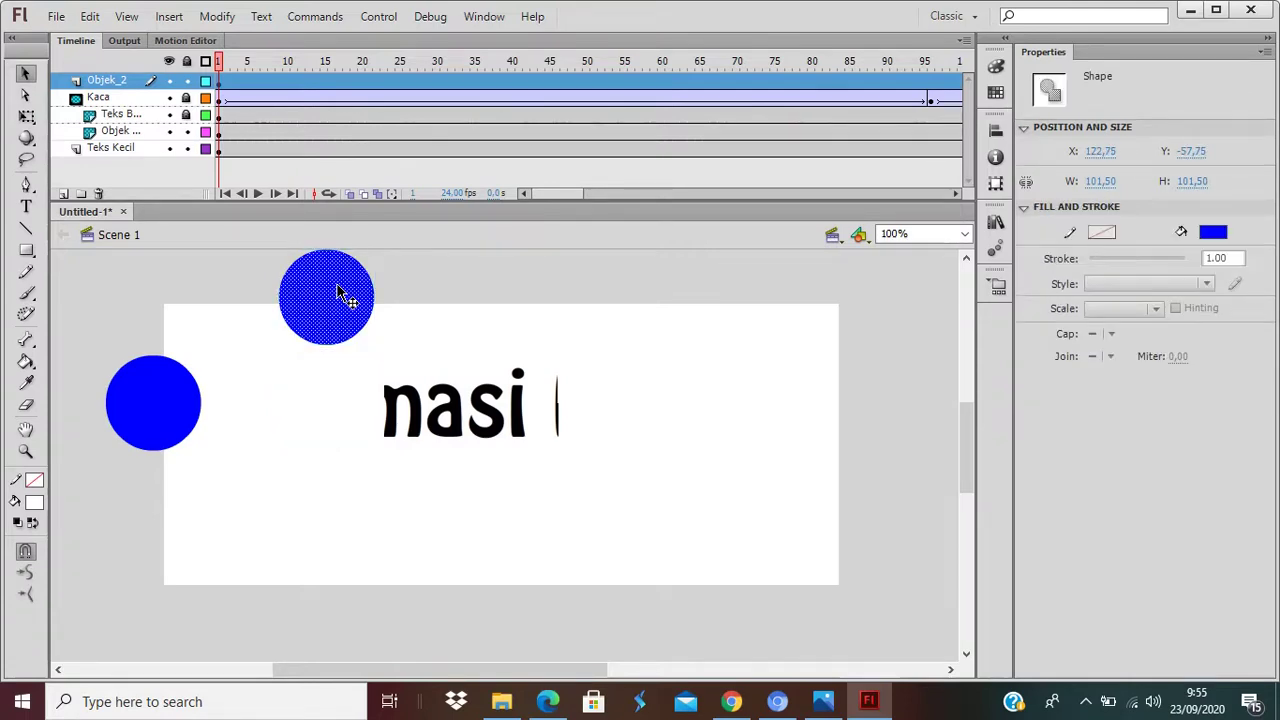
key("ctrl+Return")
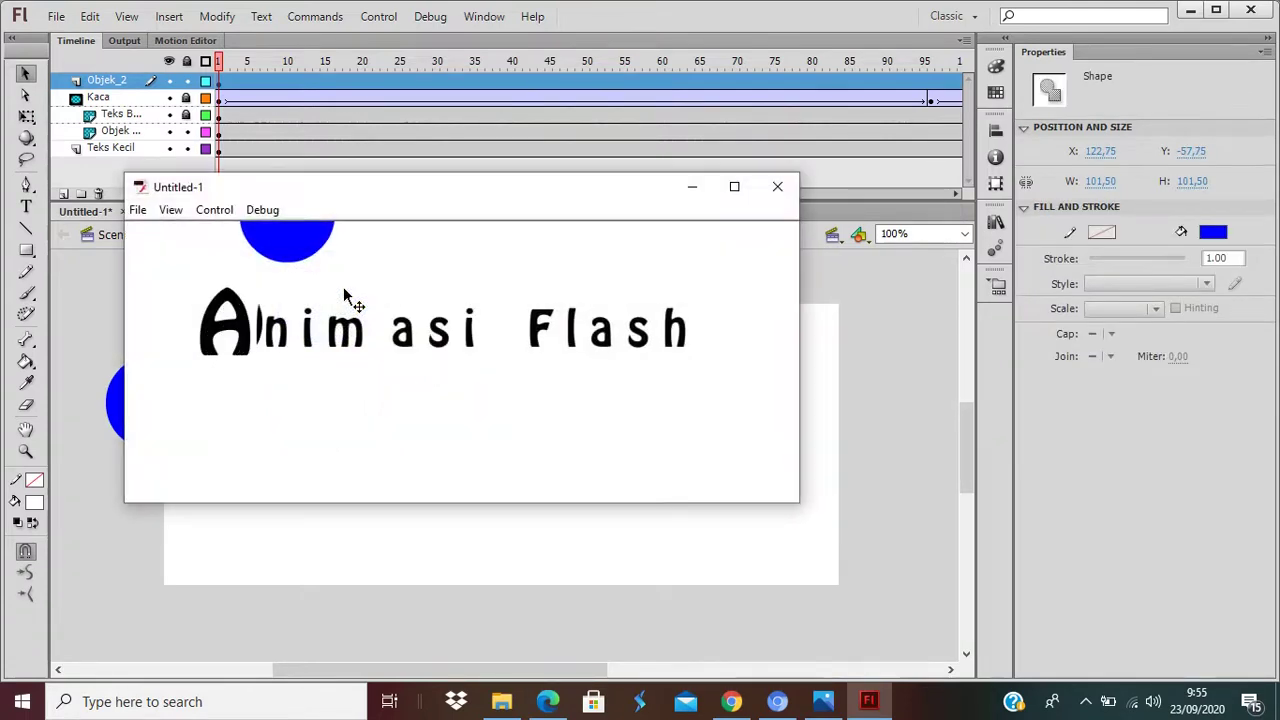
left_click(777, 186)
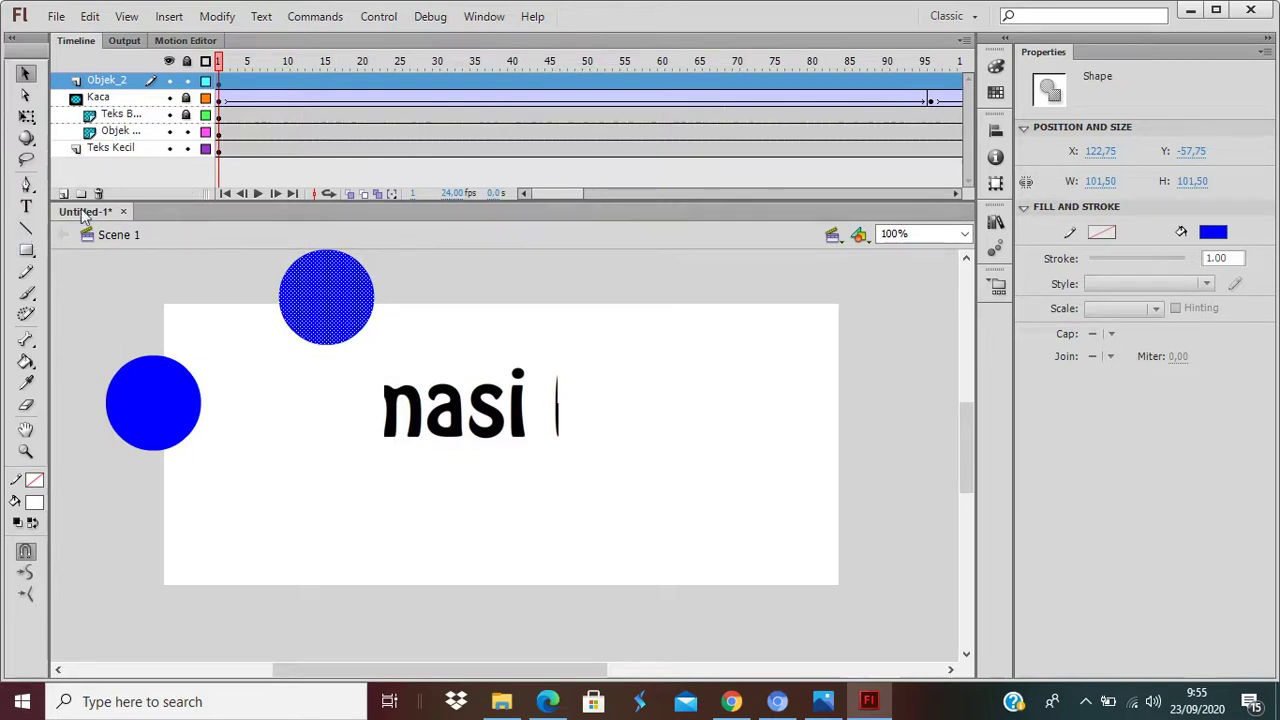
Duplicate the Objek_2 circle along the stage's upper edge and scale the copy evenly to about 151.5 px.
left_click_drag(355, 286, 549, 280)
key("q")
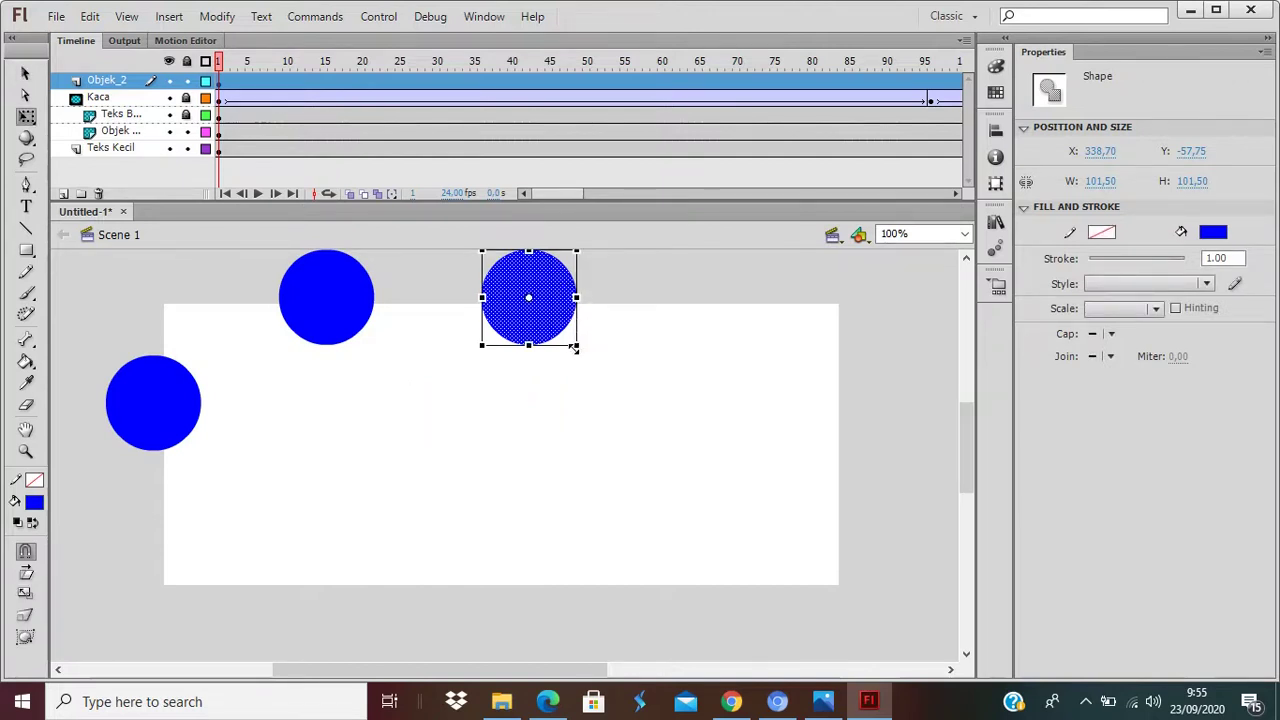
left_click_drag(578, 347, 597, 383)
Fill the smaller original circle on Objek_2 with red and delete it.
left_click(329, 322)
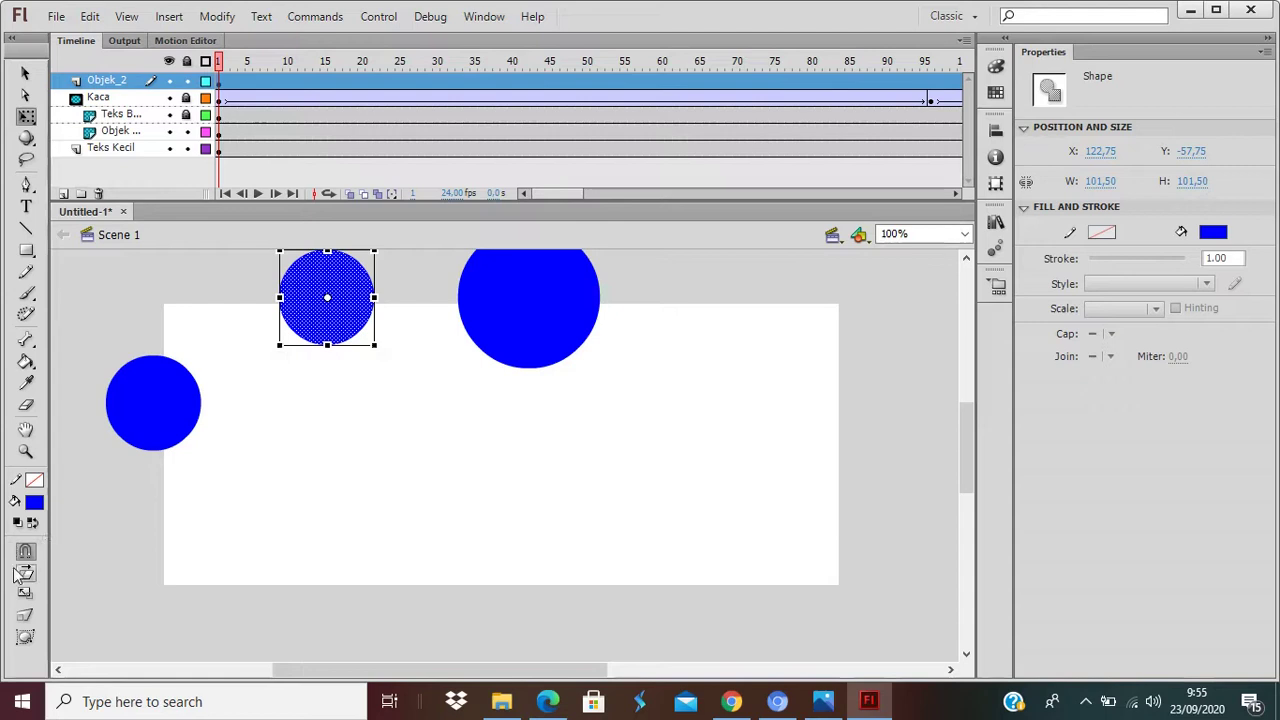
left_click(35, 504)
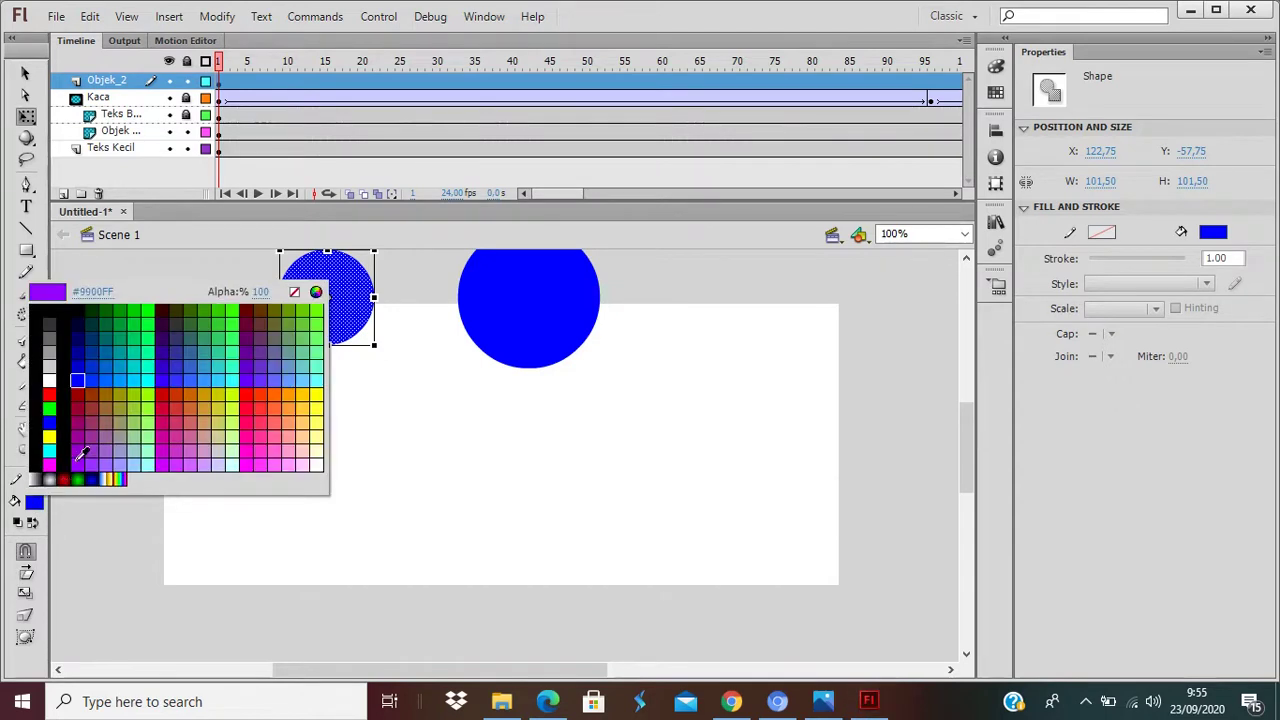
left_click(53, 395)
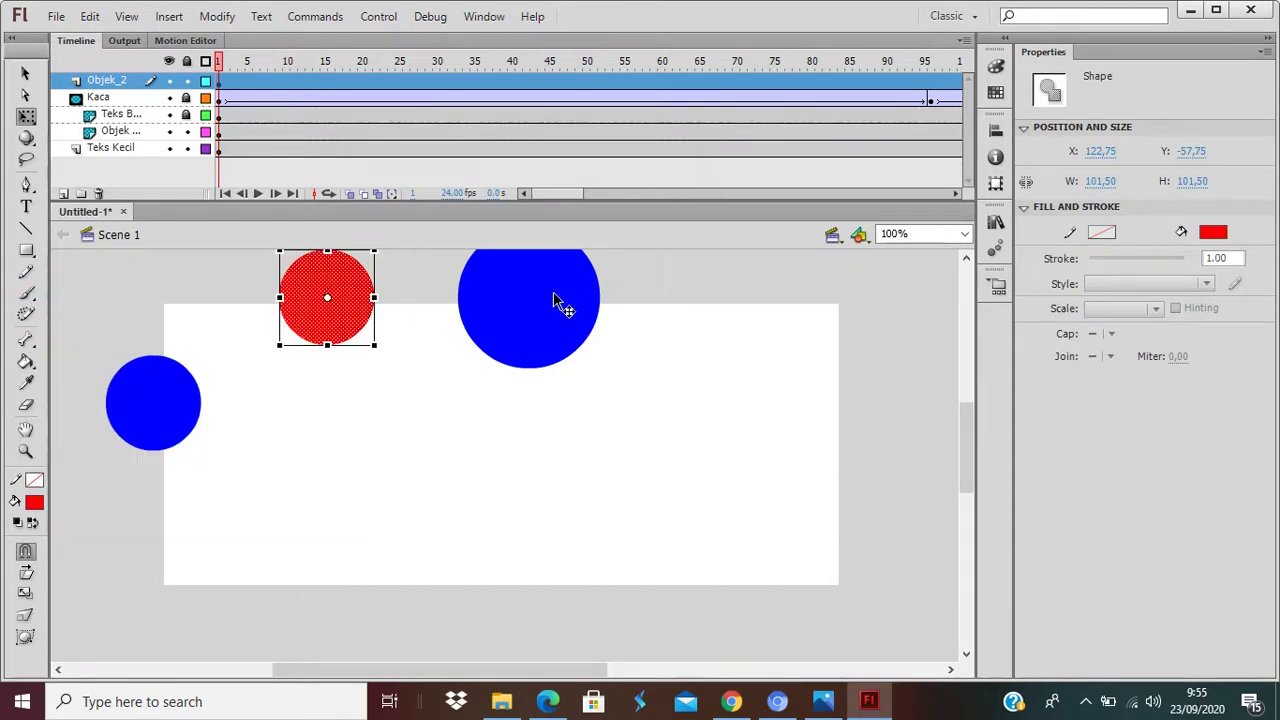
scroll(742, 424, "up", 2)
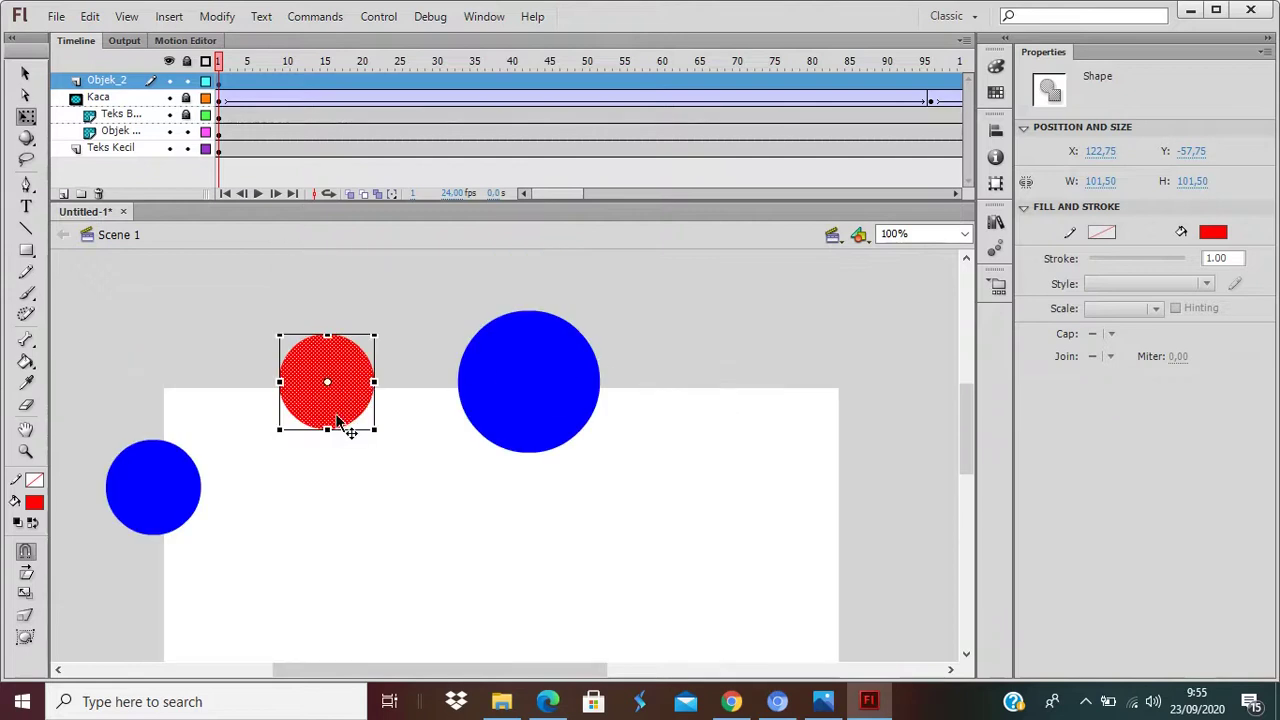
key("Delete")
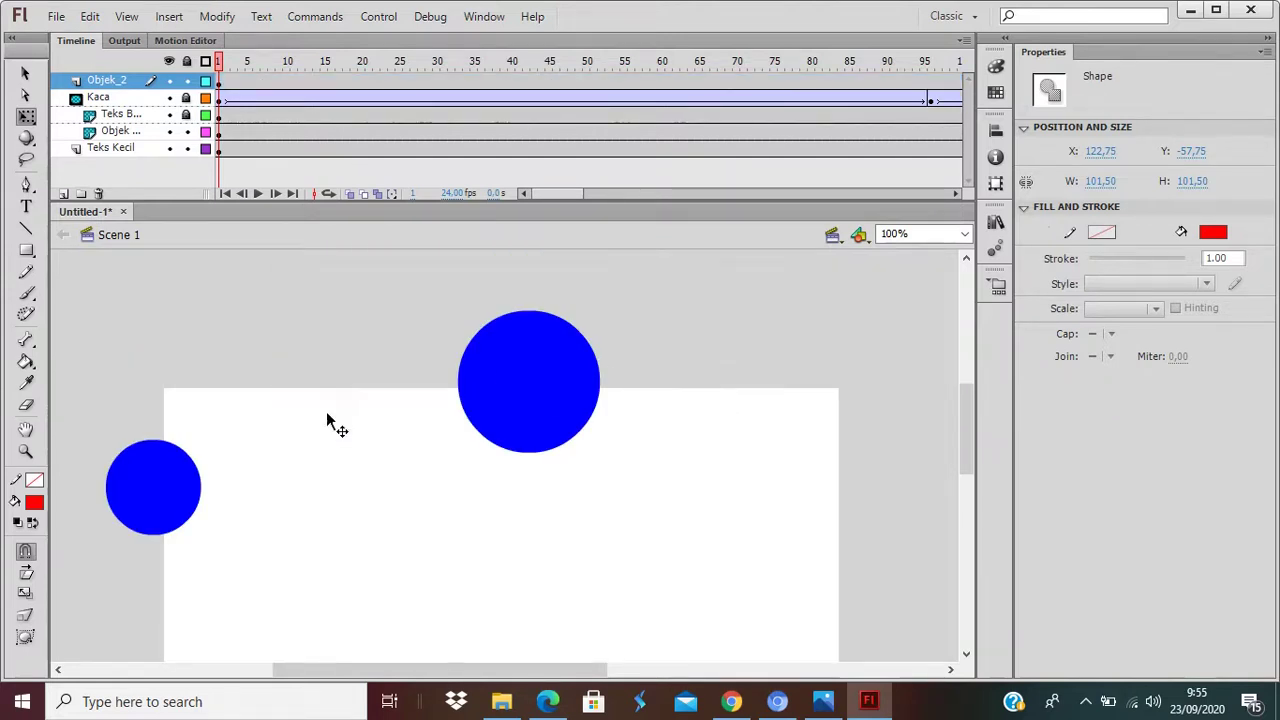
Scale the remaining blue circle on Objek_2 evenly about its centre to about 109.5 px.
left_click(560, 398)
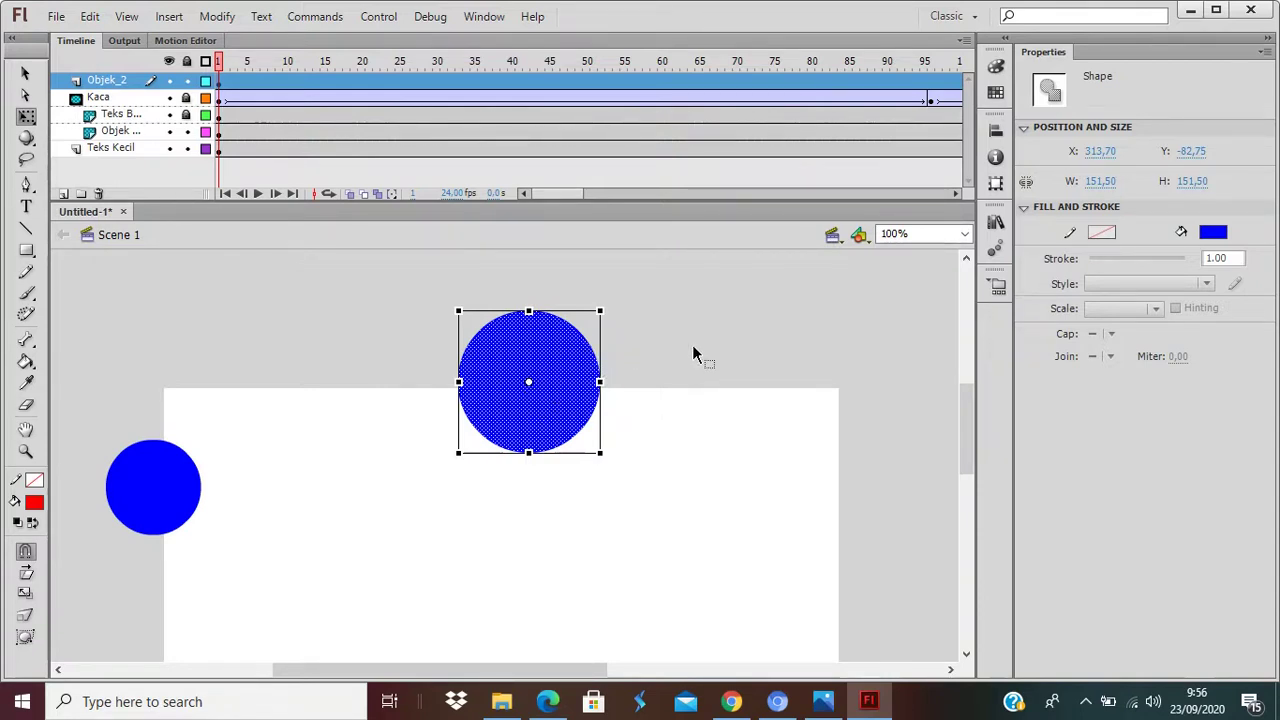
left_click(700, 312)
right_click(700, 312)
left_click(778, 377)
left_click_drag(597, 311, 584, 330)
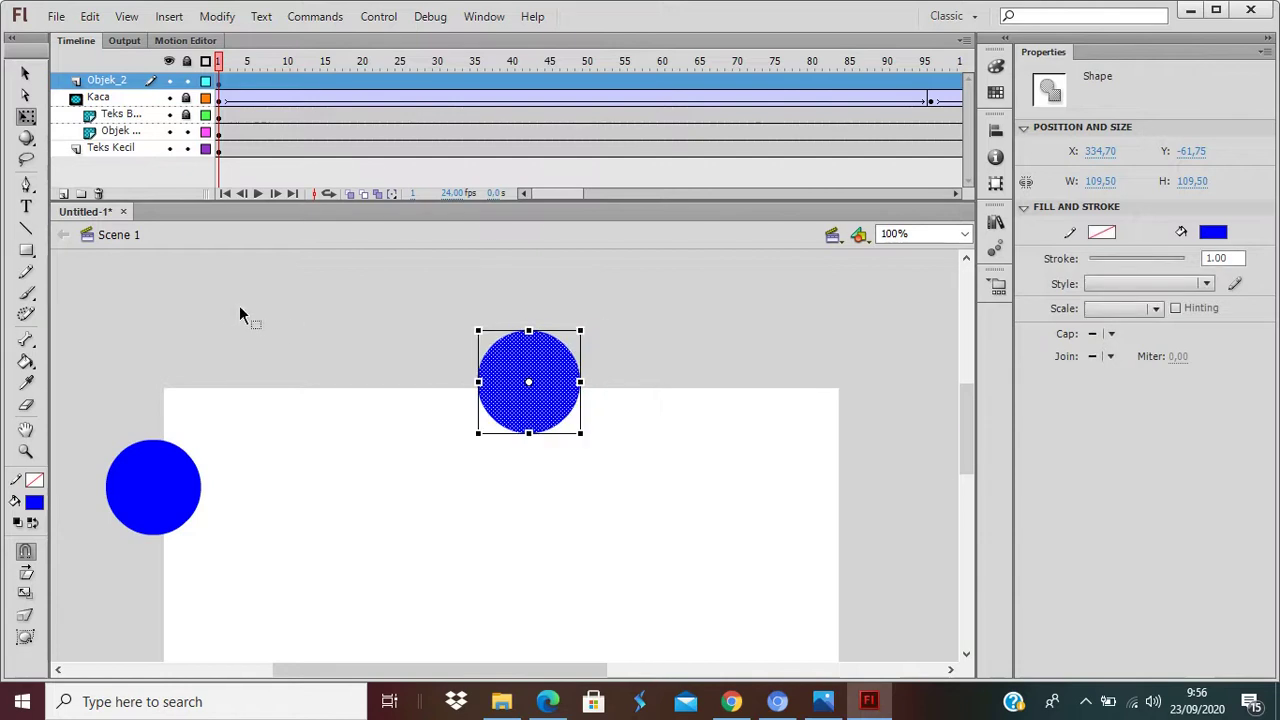
Undo the last scaling, paste a copy of the blue circle in place, and scale it evenly about its centre to about 113.5 px.
key("ctrl+z")
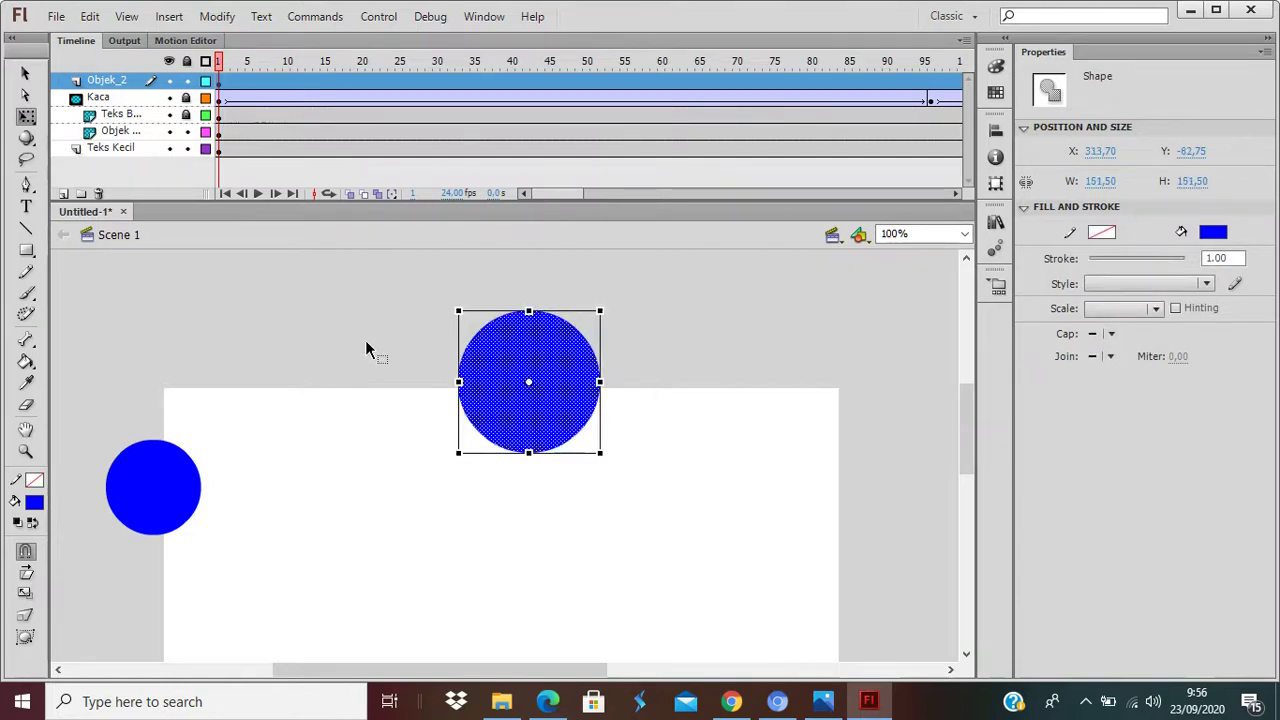
right_click(648, 340)
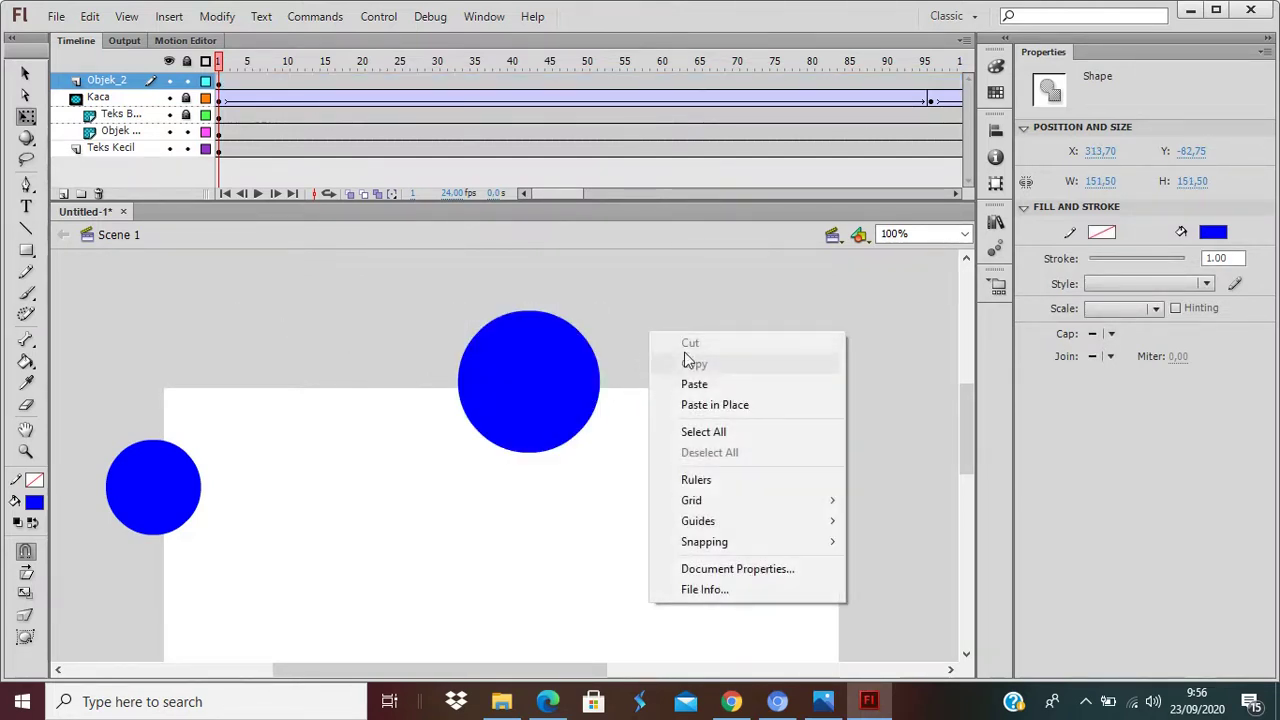
left_click(714, 406)
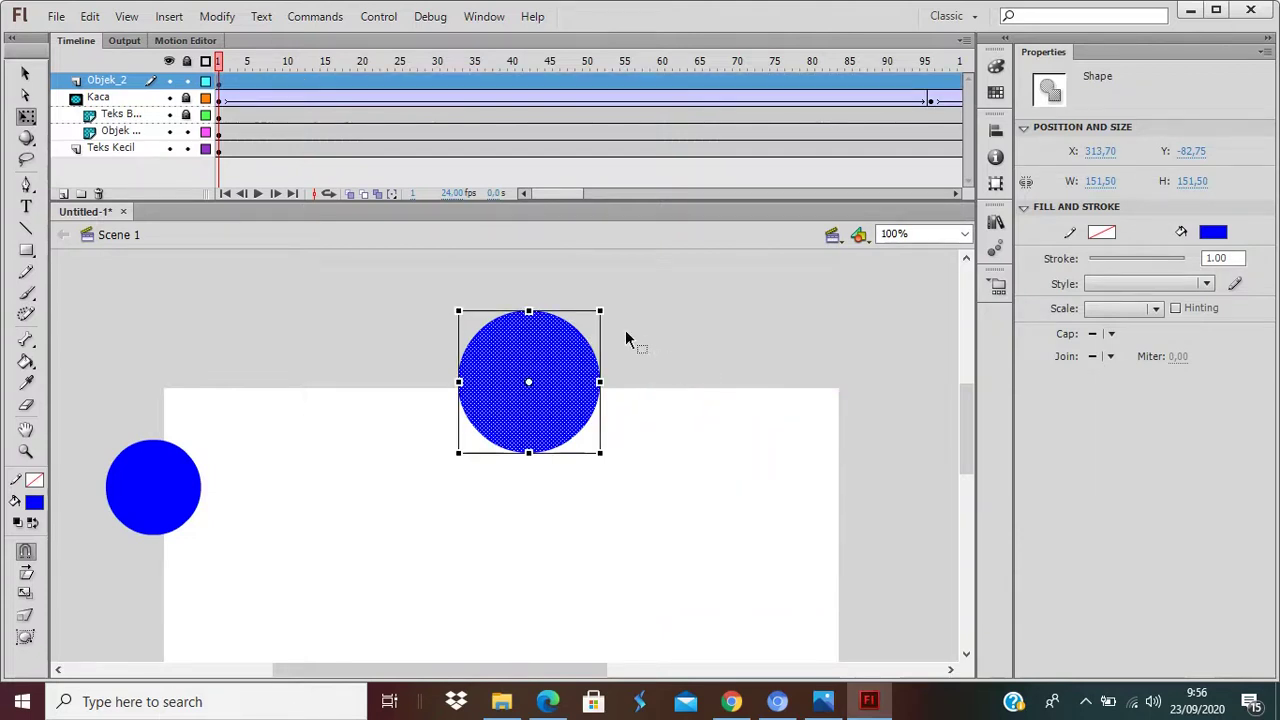
left_click_drag(597, 314, 588, 329)
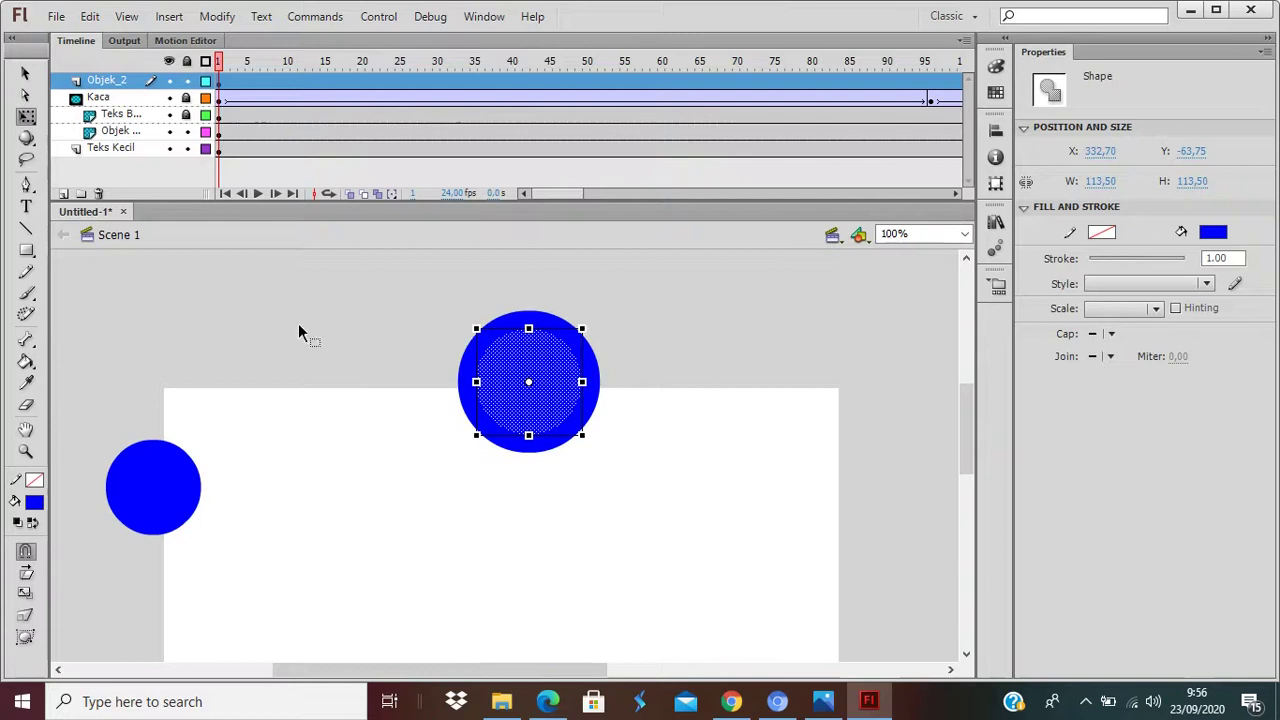
Fill the smaller circle copy with red and deselect it in place so it merges with the larger blue circle.
left_click(34, 502)
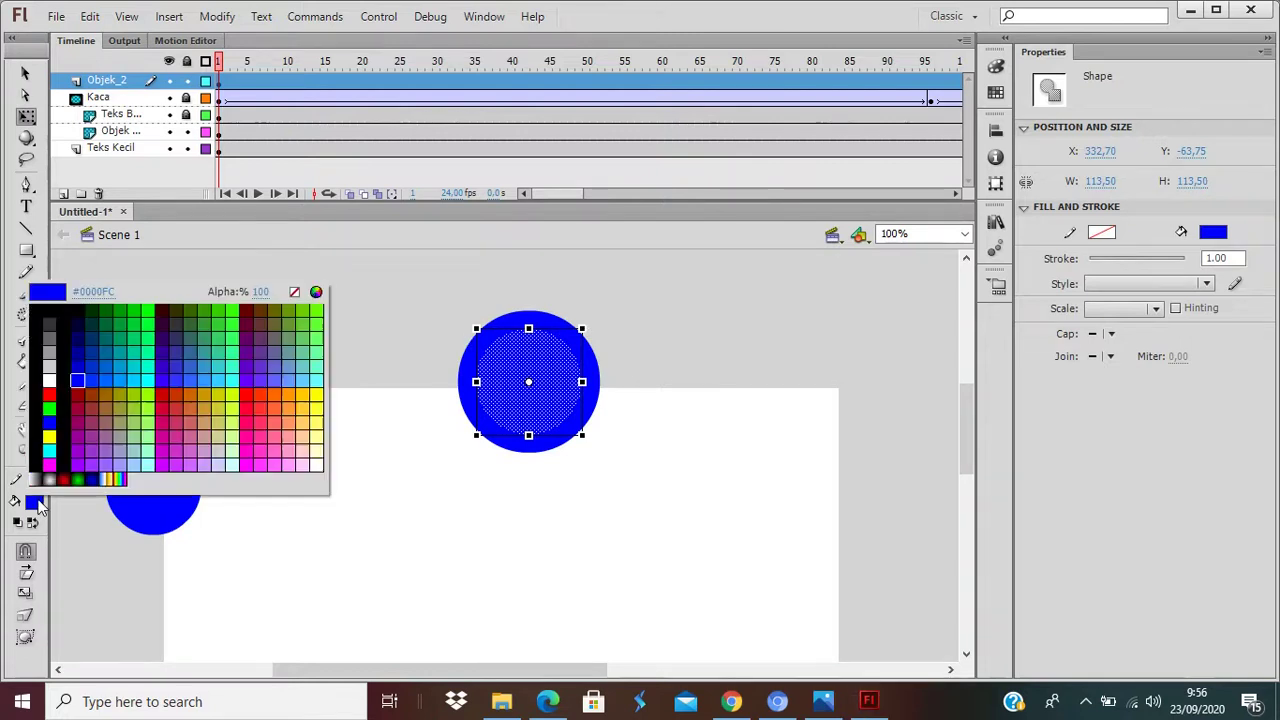
left_click(50, 396)
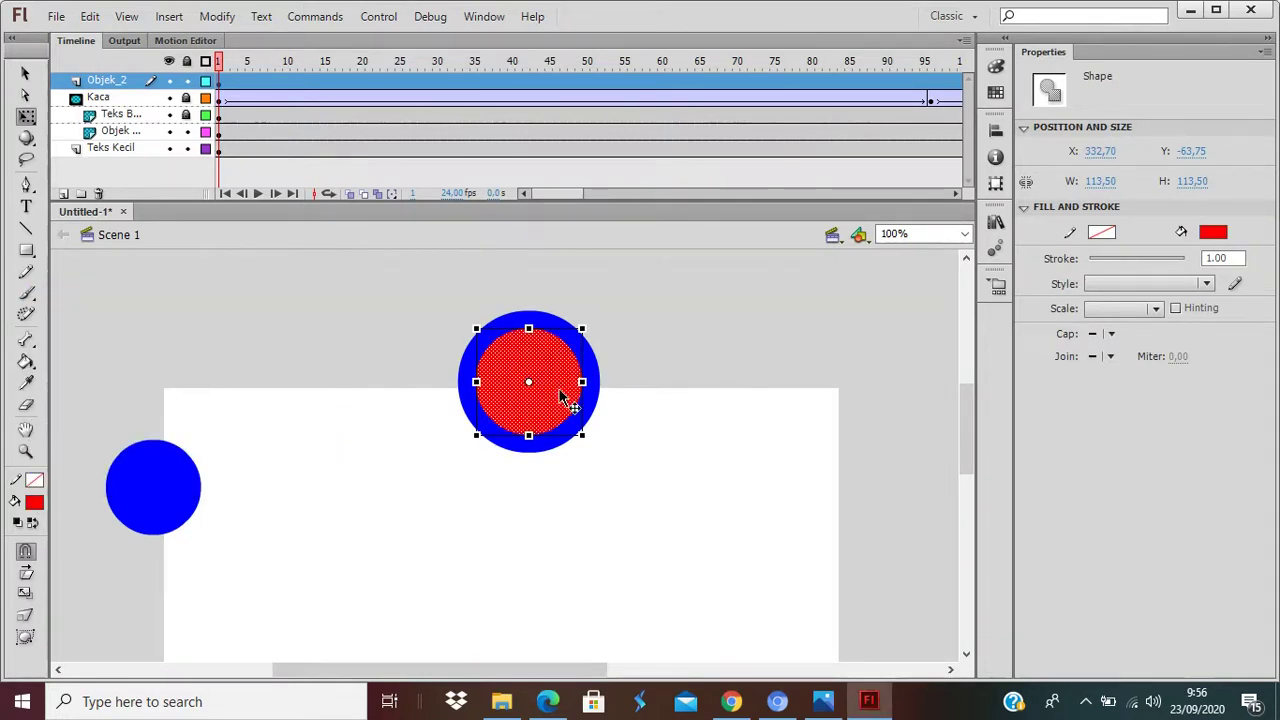
left_click_drag(562, 404, 758, 345)
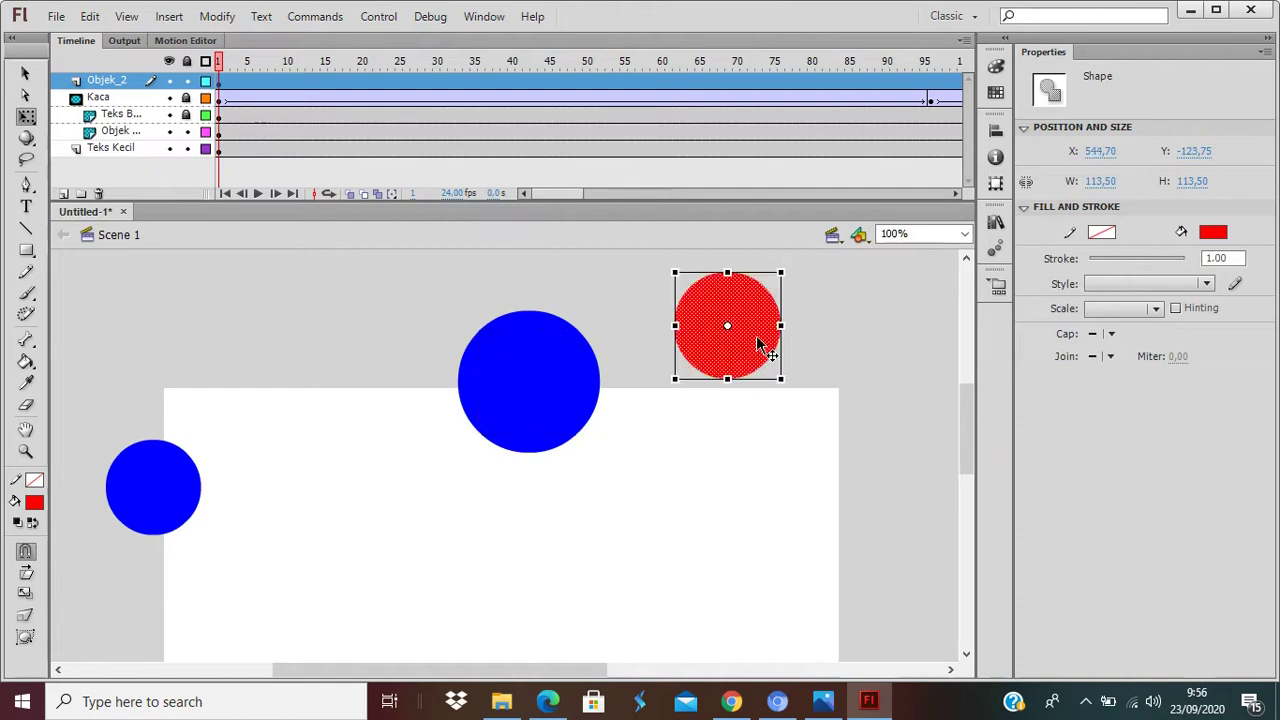
key("ctrl+z")
left_click(676, 341)
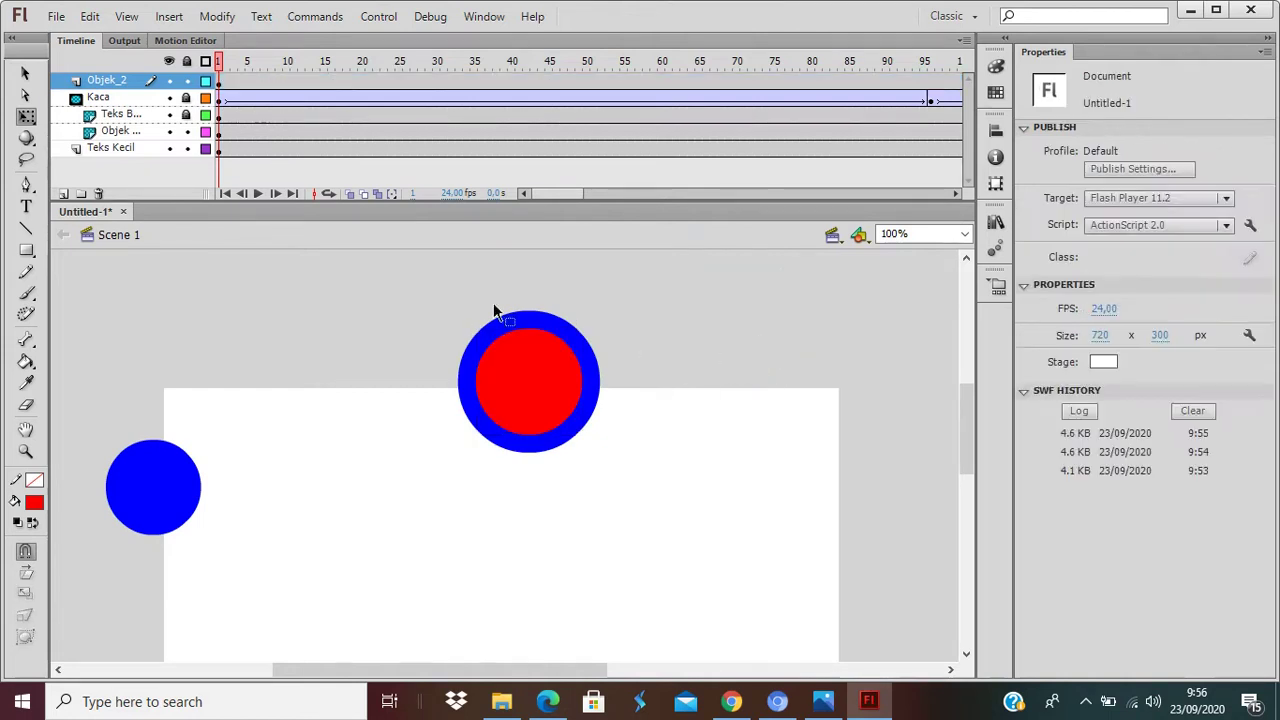
Move the red circle out of the blue one and delete it, leaving a blue ring.
left_click(533, 392)
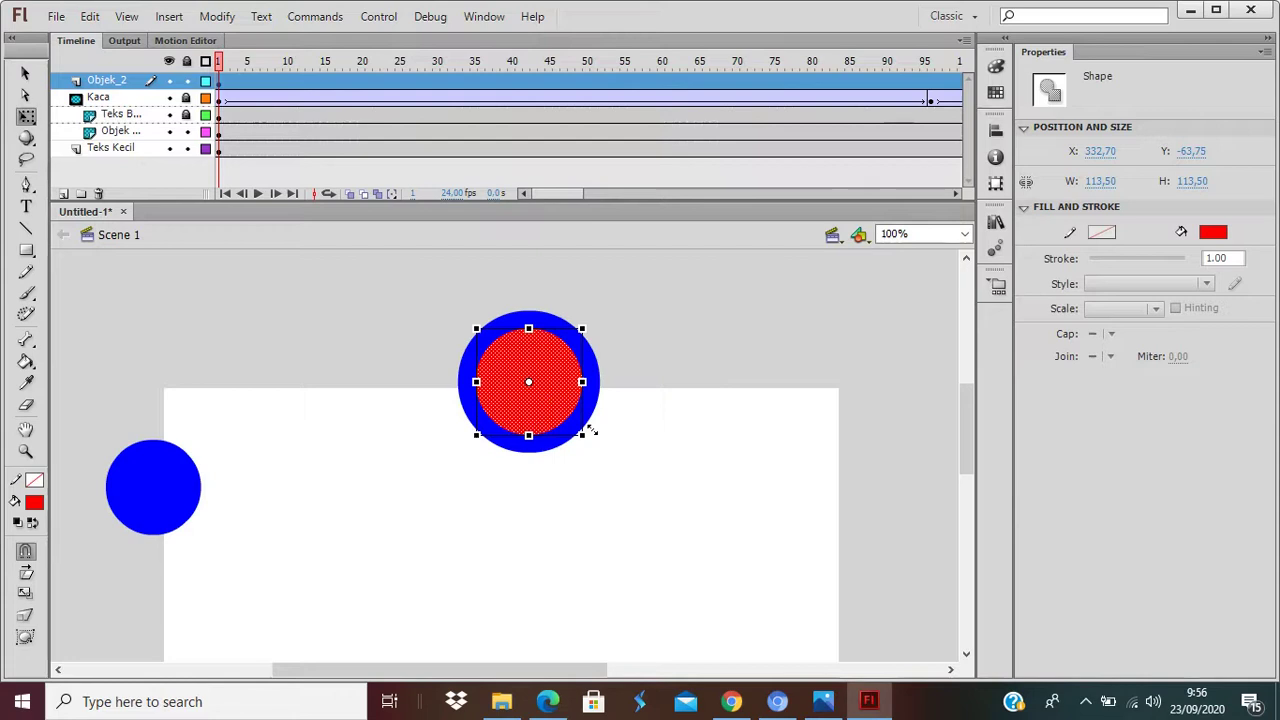
left_click_drag(563, 414, 809, 323)
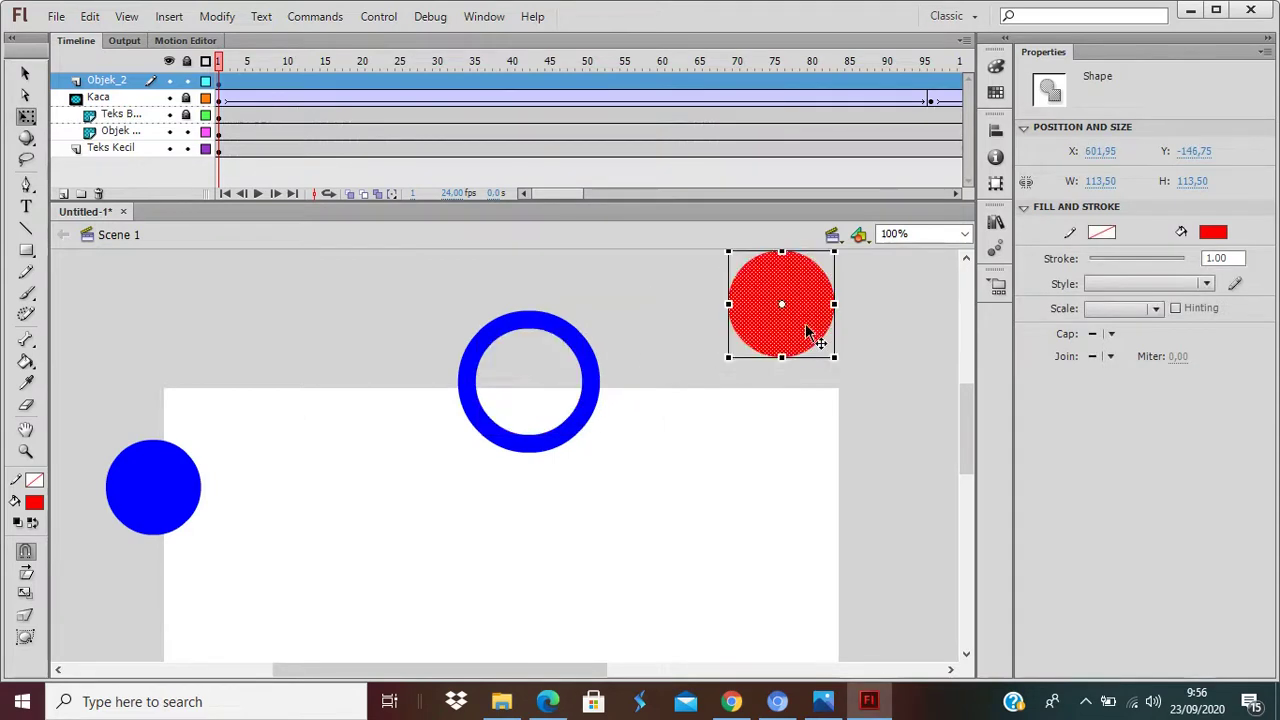
key("Delete")
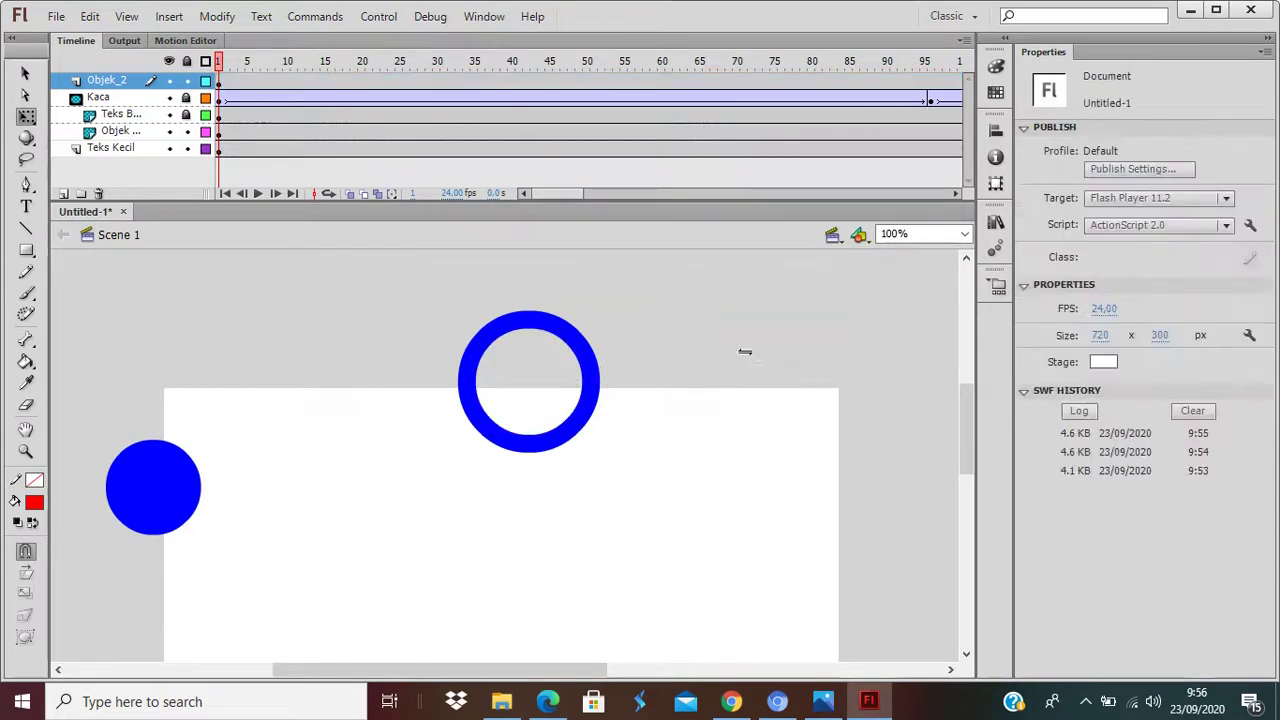
Draw a narrow vertical rectangle as a handle below the ring, using the ring's blue as fill, with the magnifier about 272 px tall overall.
left_click(569, 433)
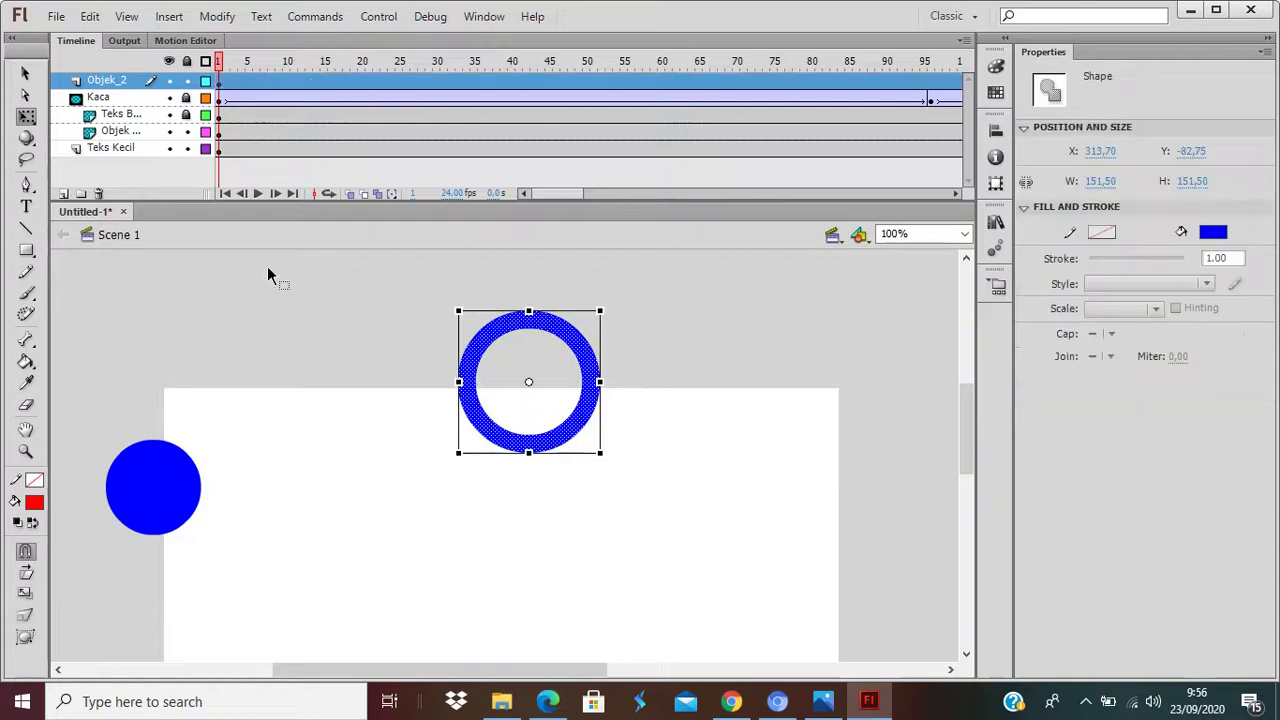
left_click(27, 251)
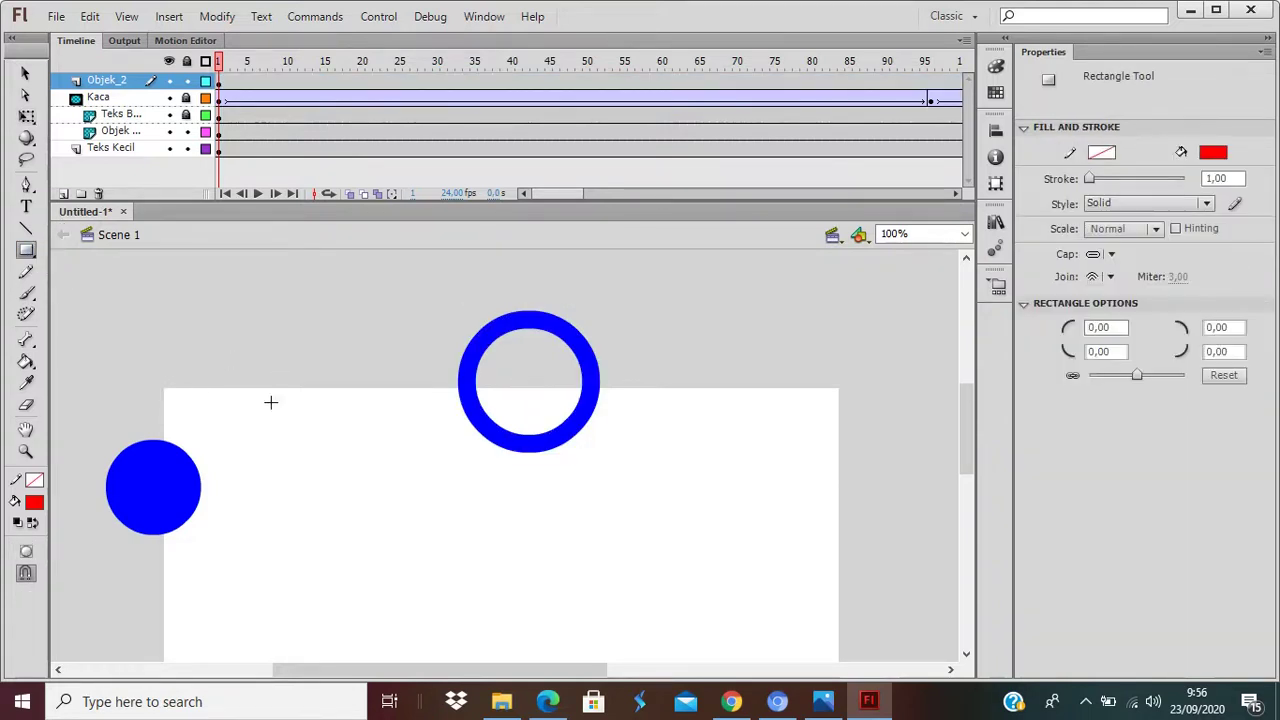
left_click(33, 503)
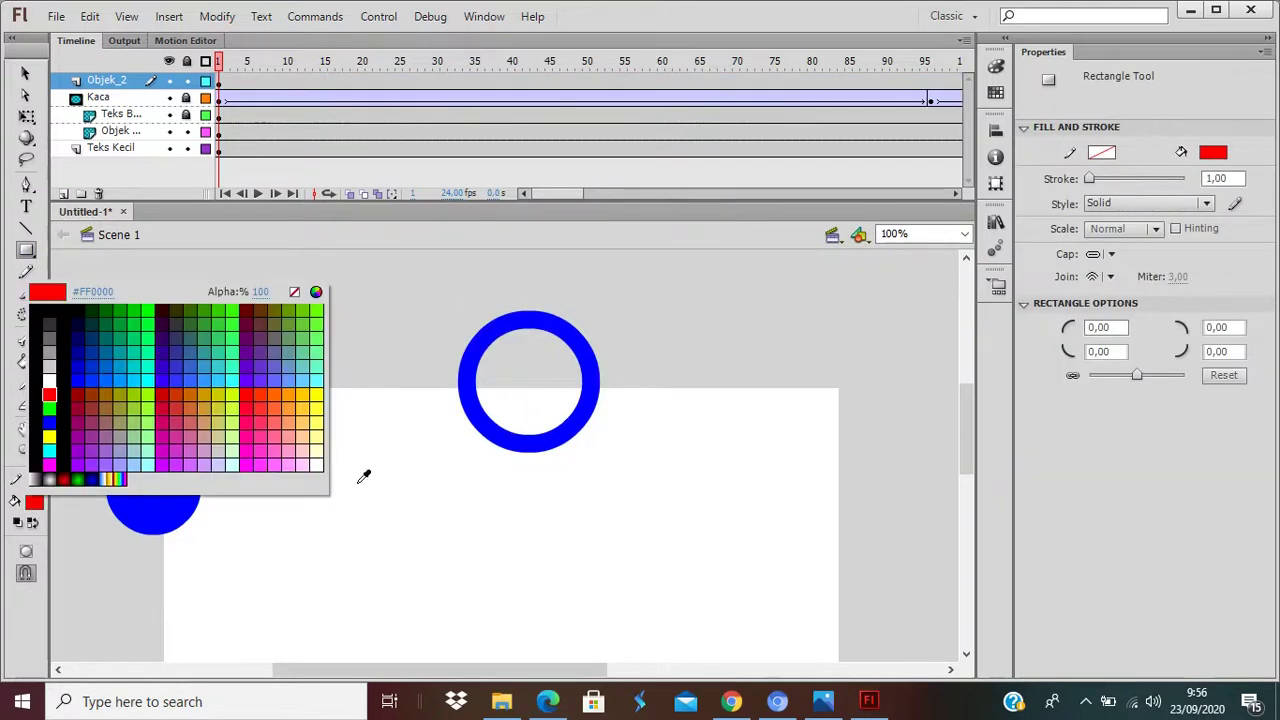
left_click(492, 424)
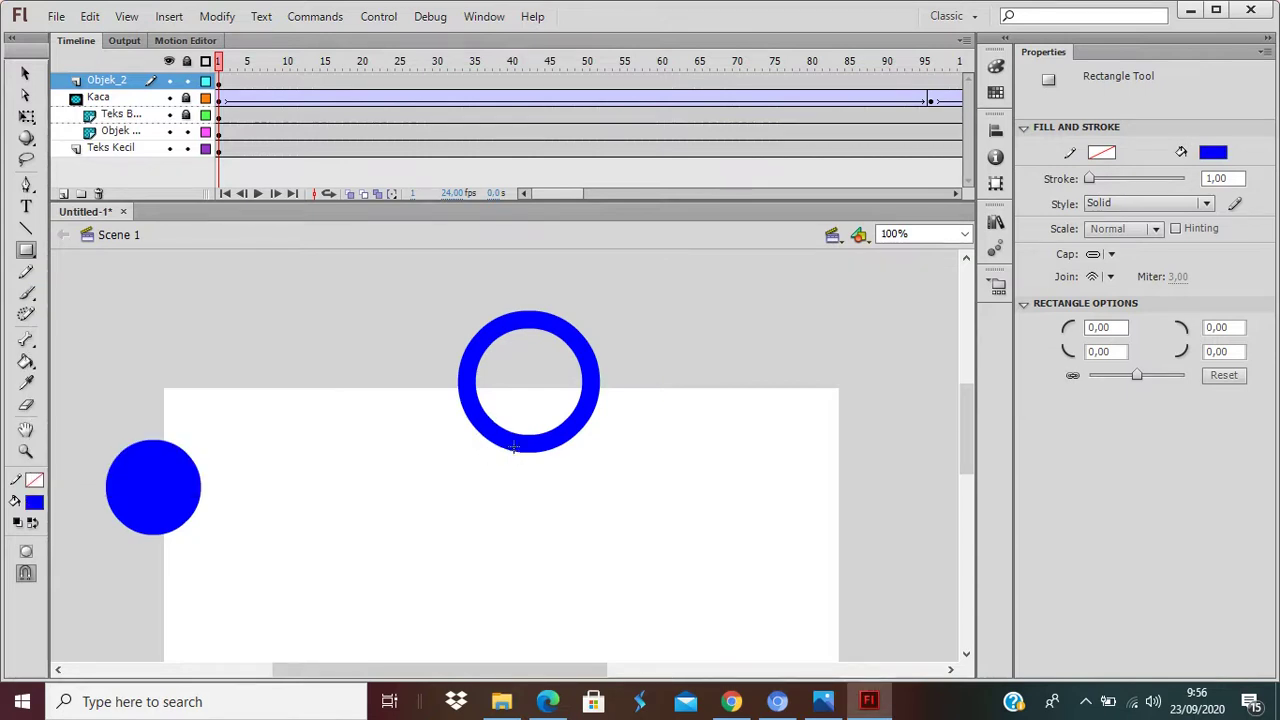
left_click_drag(513, 451, 535, 564)
left_click_drag(535, 565, 537, 566)
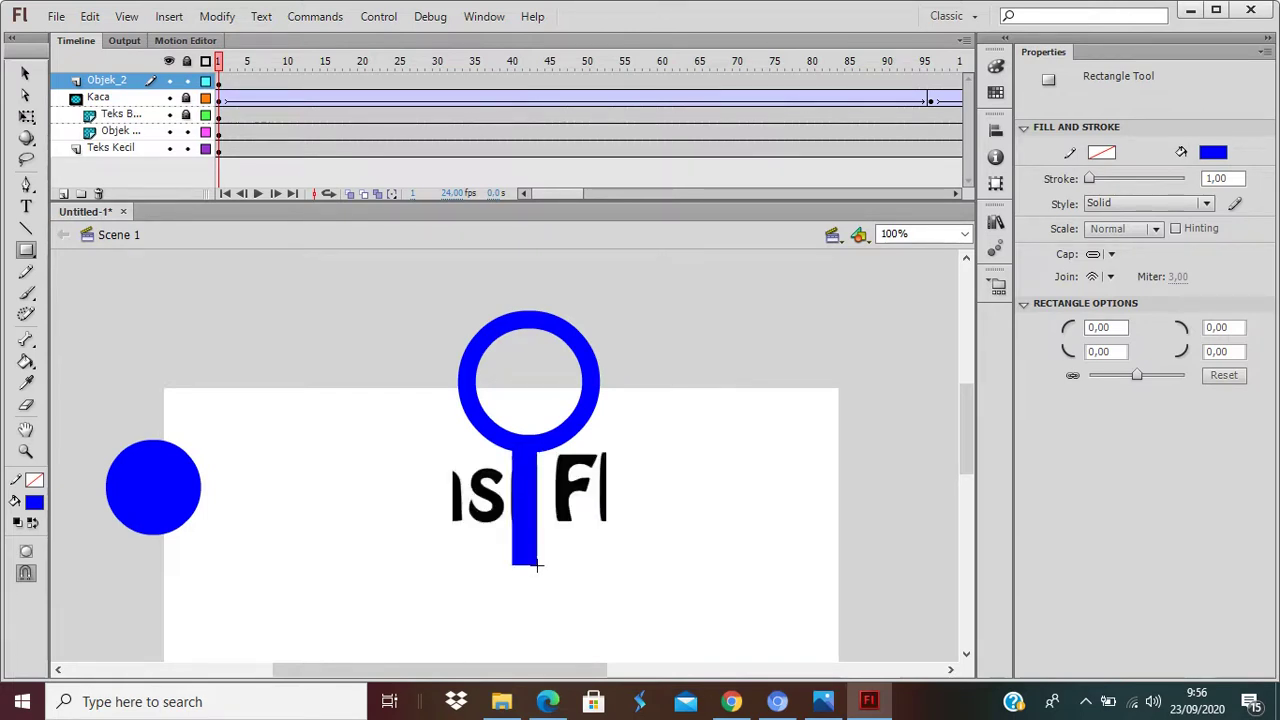
Move the ring with its handle up and left on the stage and fill it with the white-to-black radial gradient.
left_click(25, 73)
left_click(545, 450)
left_click_drag(545, 450, 375, 398)
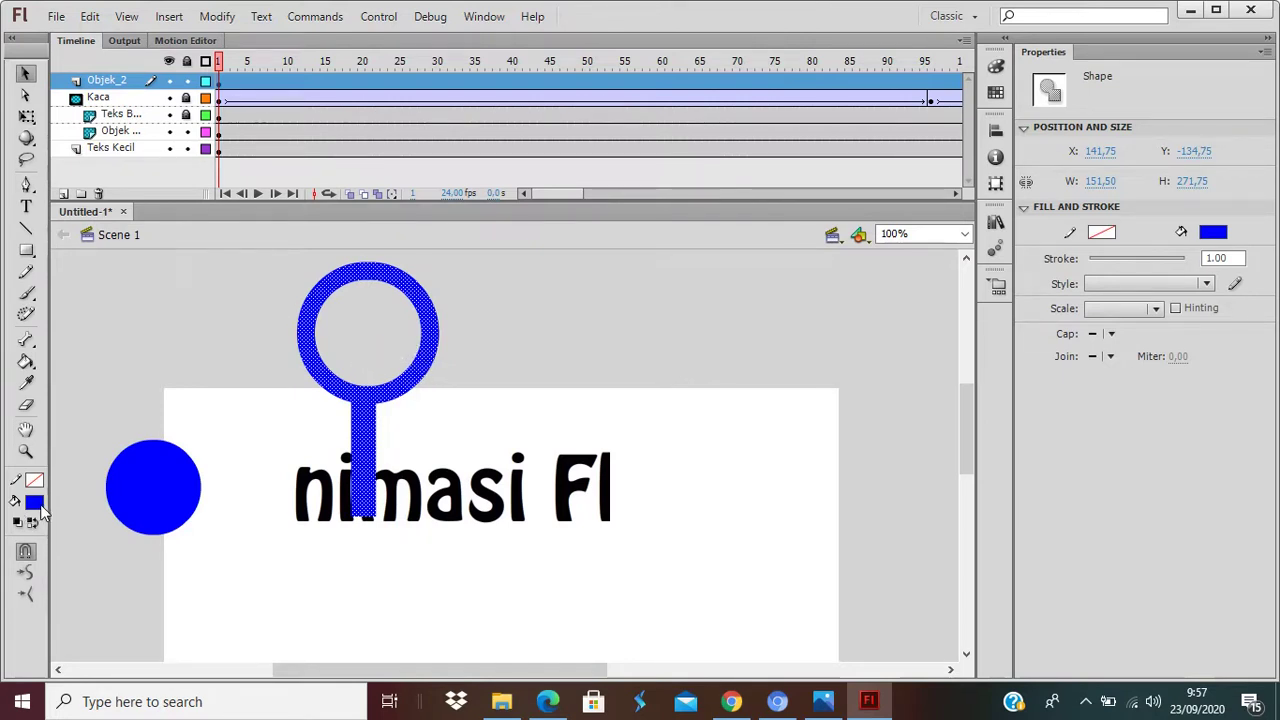
left_click(35, 503)
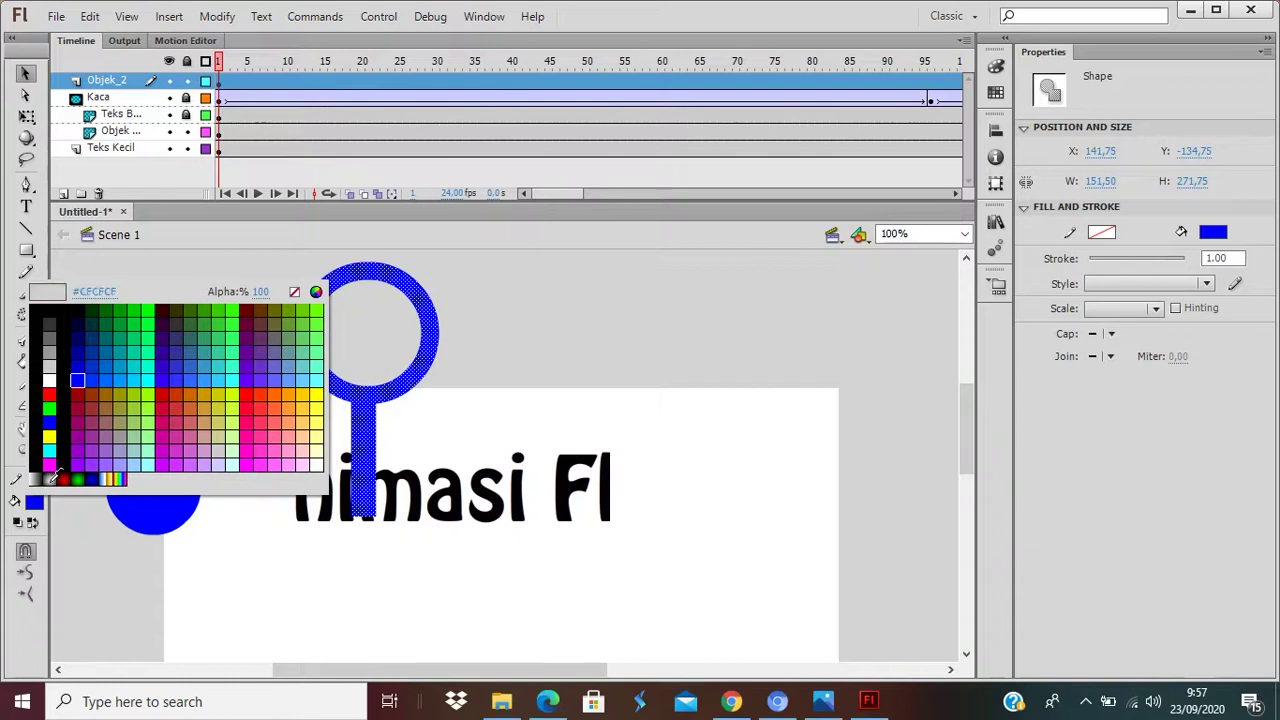
left_click(49, 479)
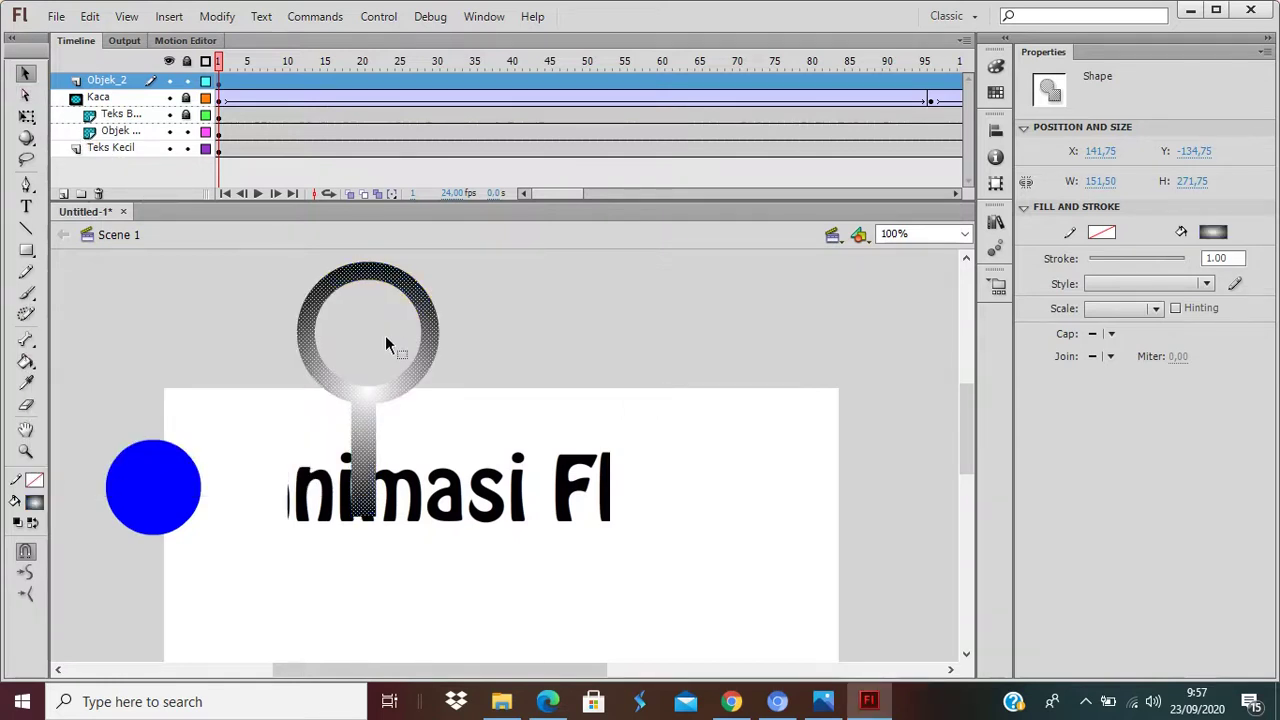
Change the white stop of the magnifier's radial gradient to brown #663300.
left_click(995, 66)
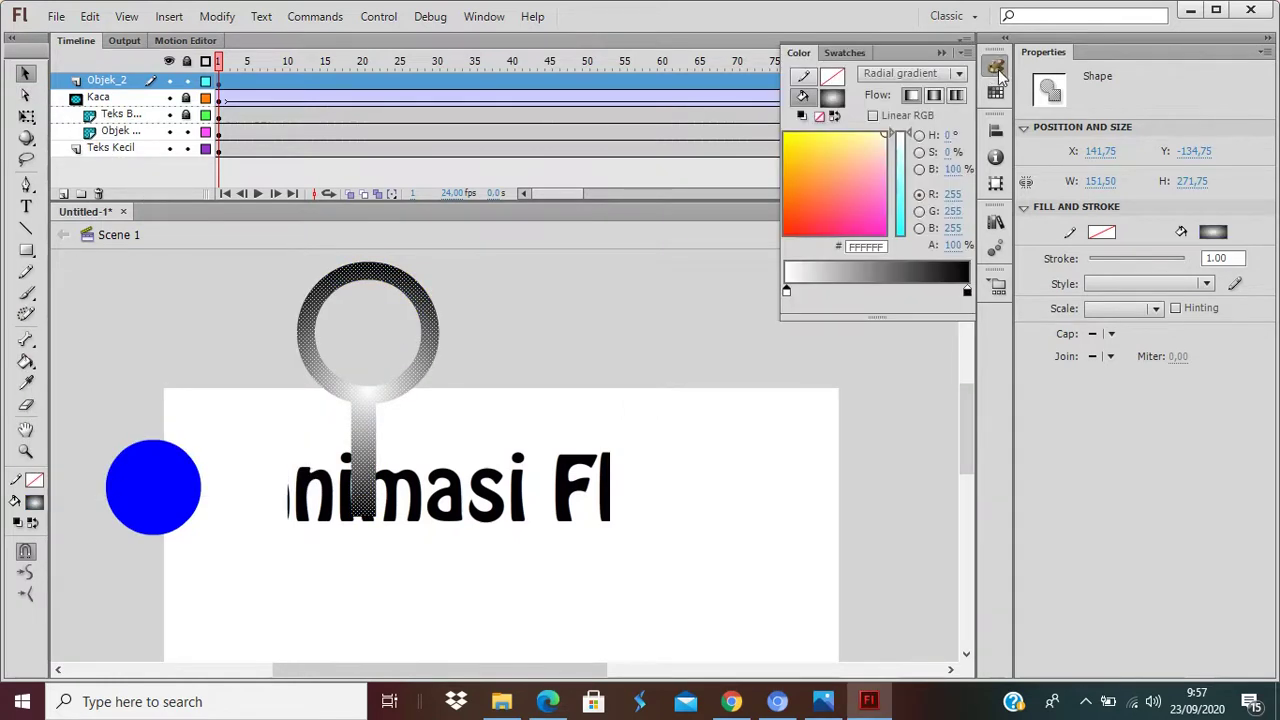
double_click(786, 290)
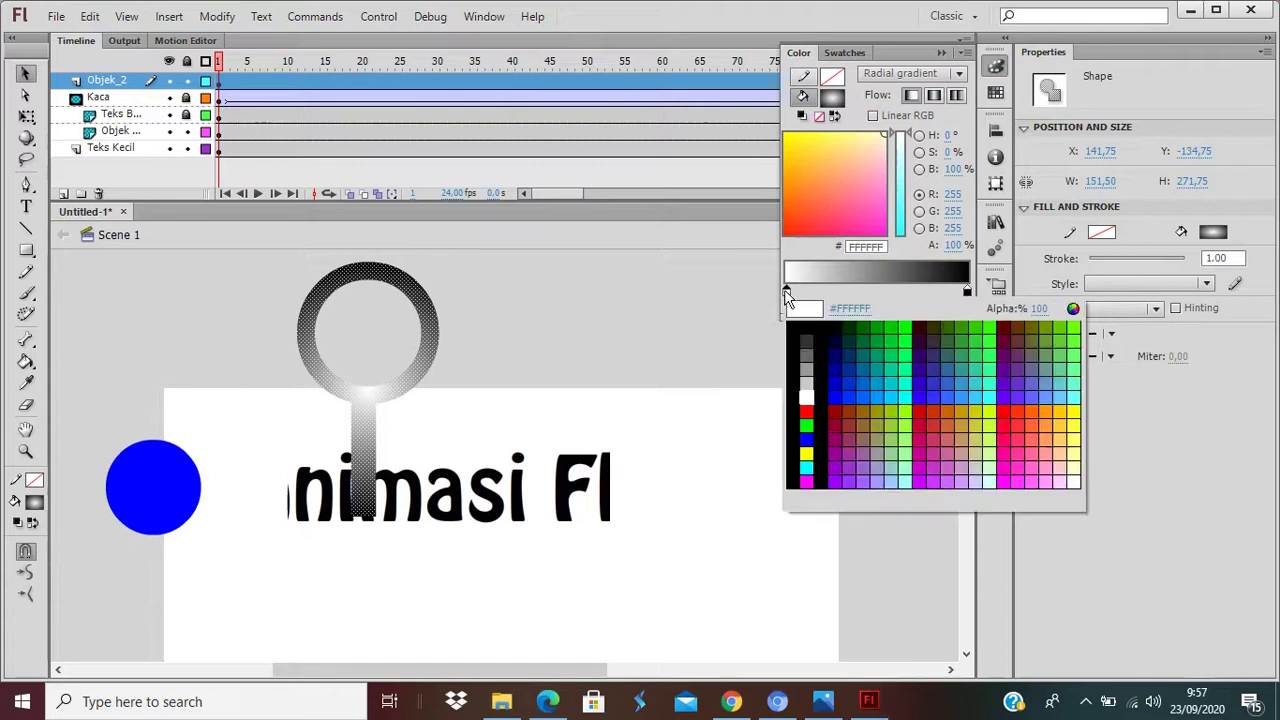
left_click(1016, 329)
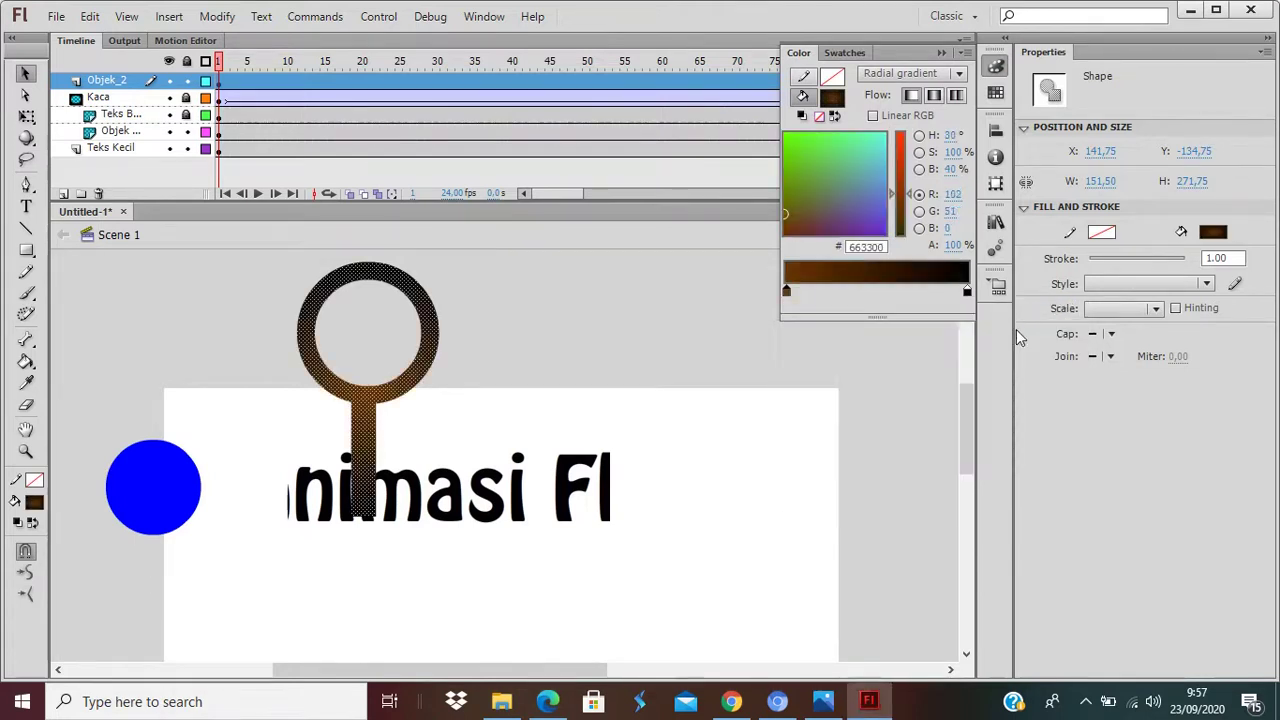
left_click(663, 286)
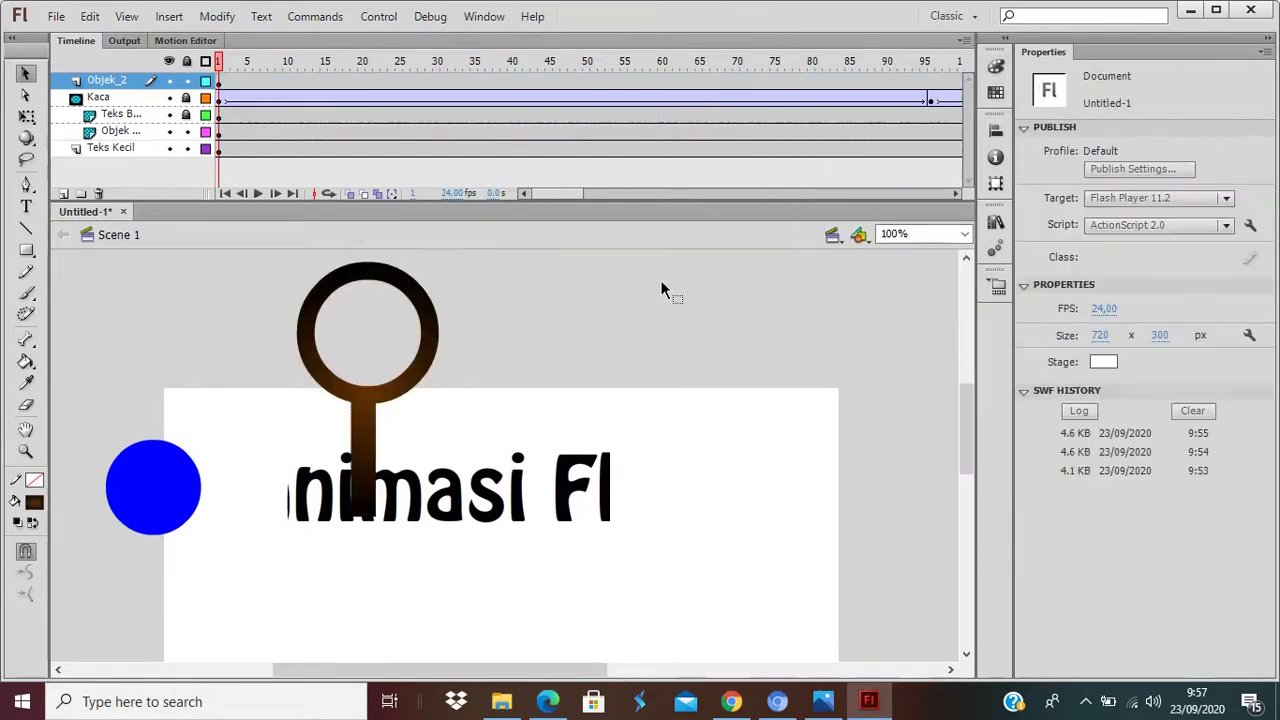
Rotate the magnifier counter-clockwise so its handle slants down to the right.
left_click(398, 284)
key("q")
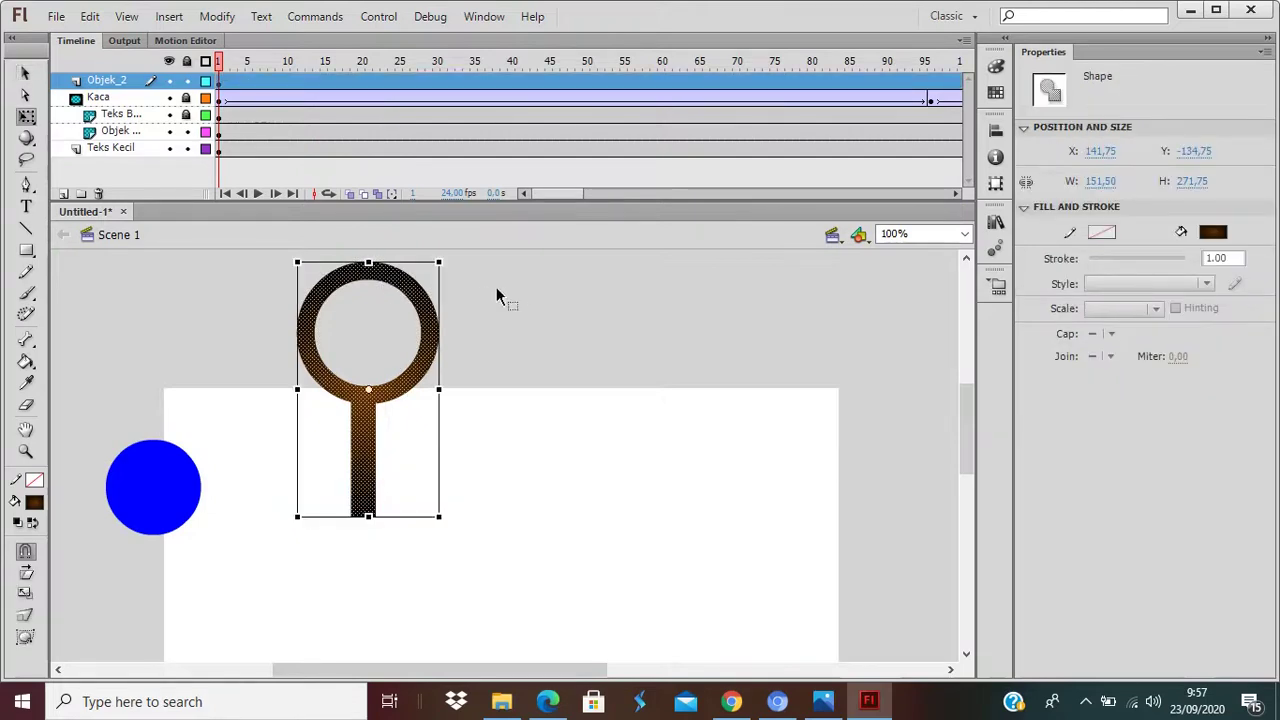
left_click_drag(451, 257, 383, 243)
key("v")
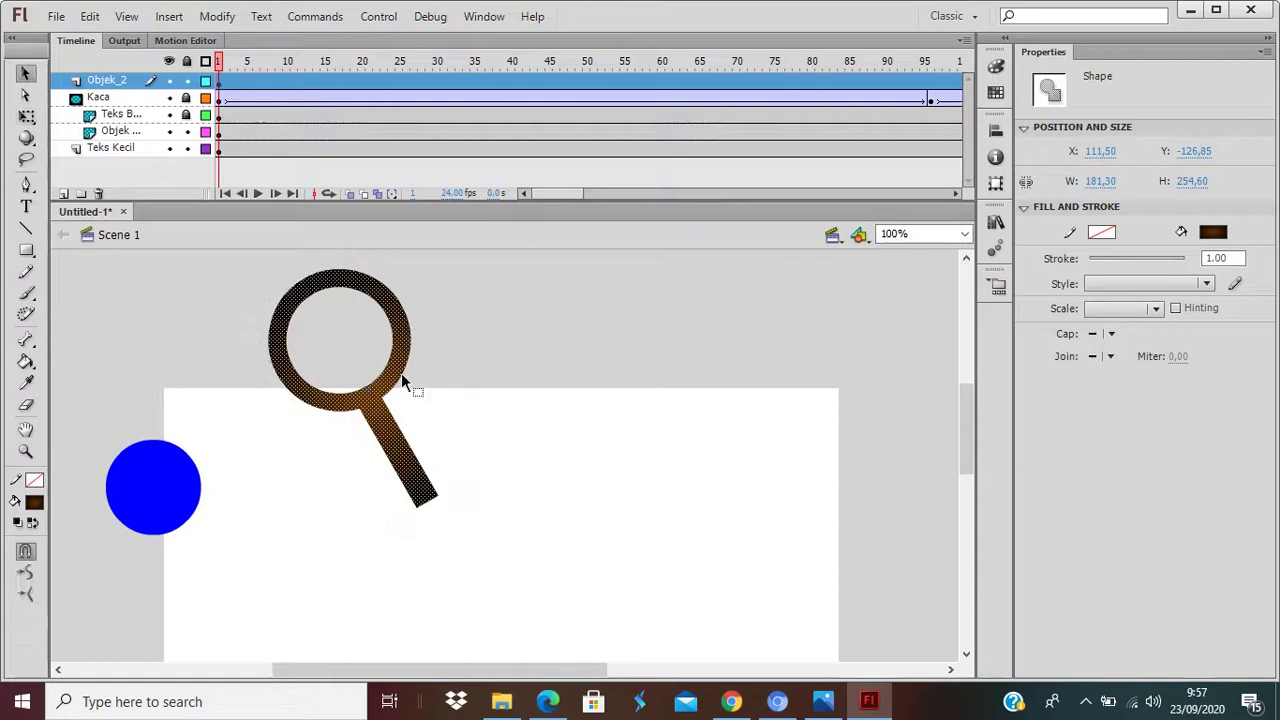
Move the magnifier at frame 1 so its ring is centred around the blue mask circle, at about X -87.5 and Y 31.15.
left_click_drag(400, 380, 204, 523)
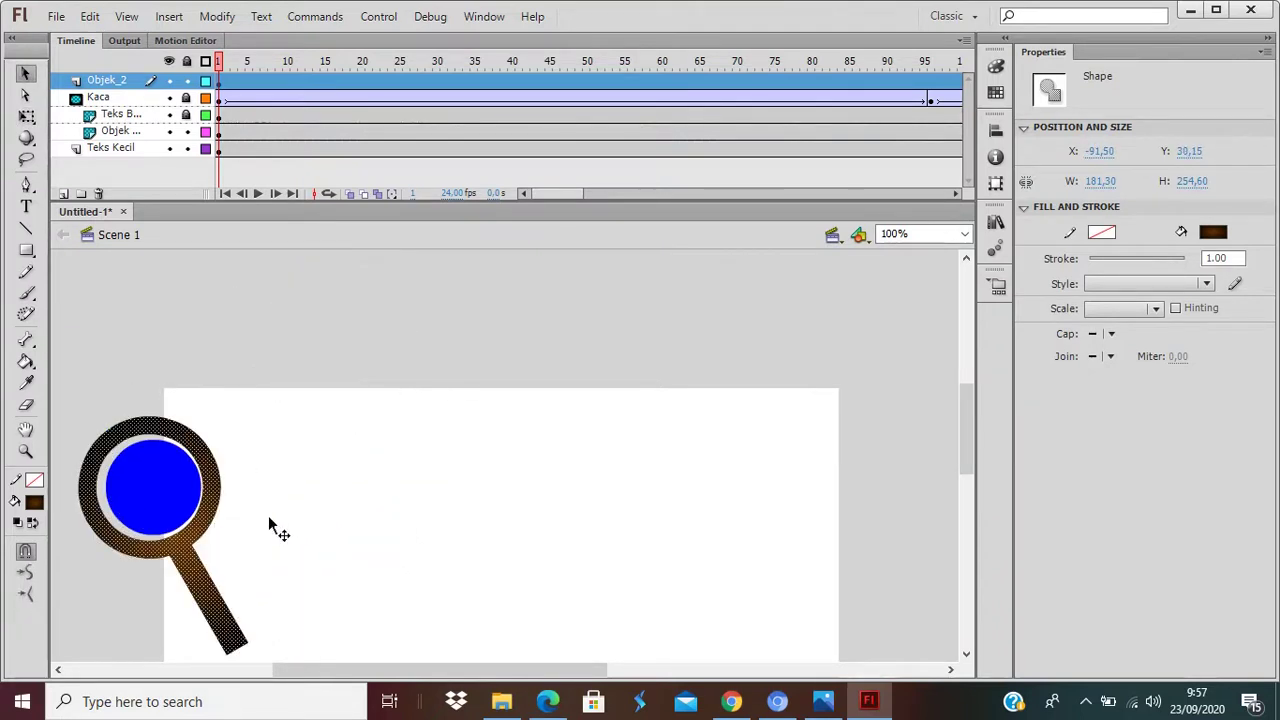
key("Right")
key("Right")
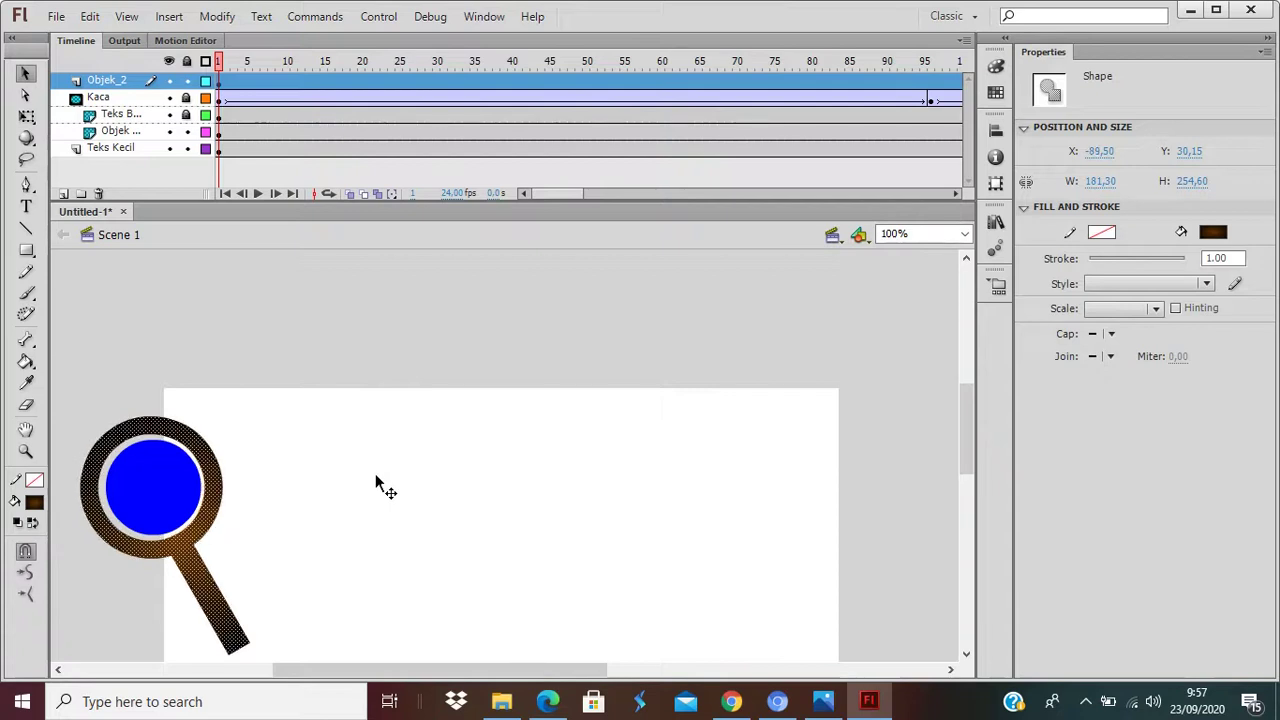
key("Right")
key("Right")
key("Down")
key("Left")
key("Right")
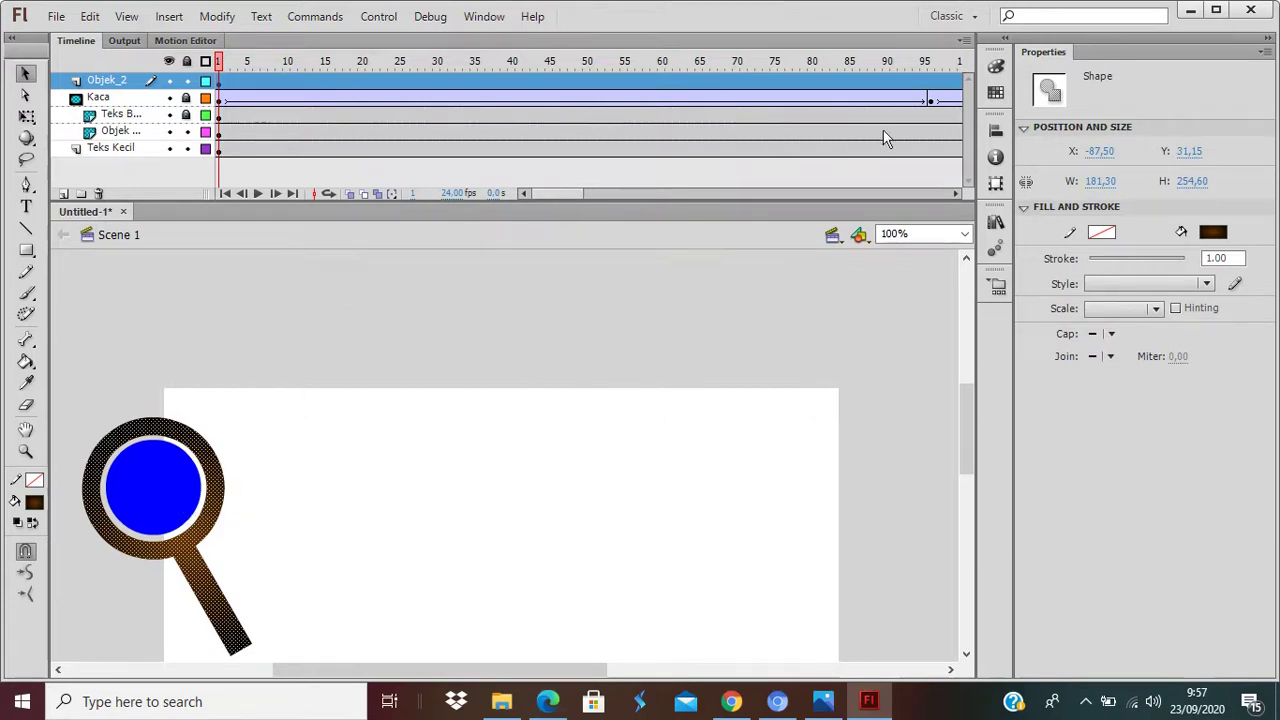
Insert a keyframe at frame 96 on layer Objek_2 and create a classic tween leading up to it.
left_click(931, 78)
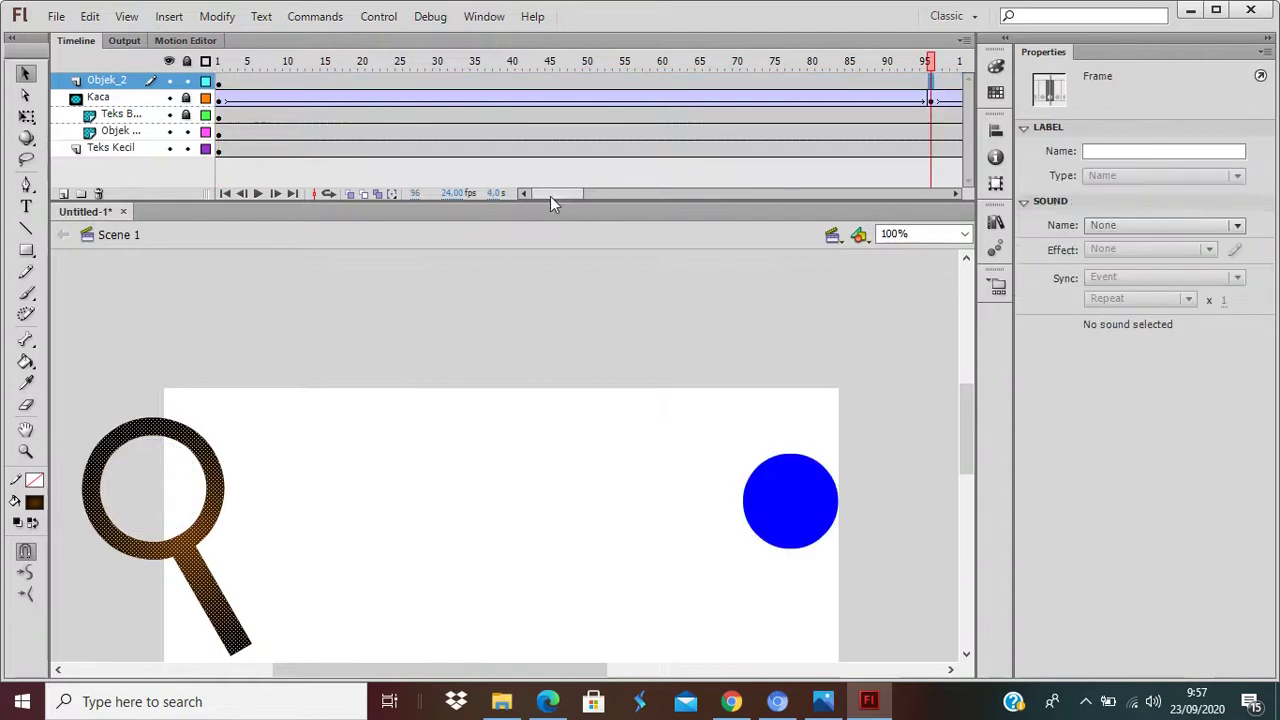
left_click_drag(550, 196, 560, 193)
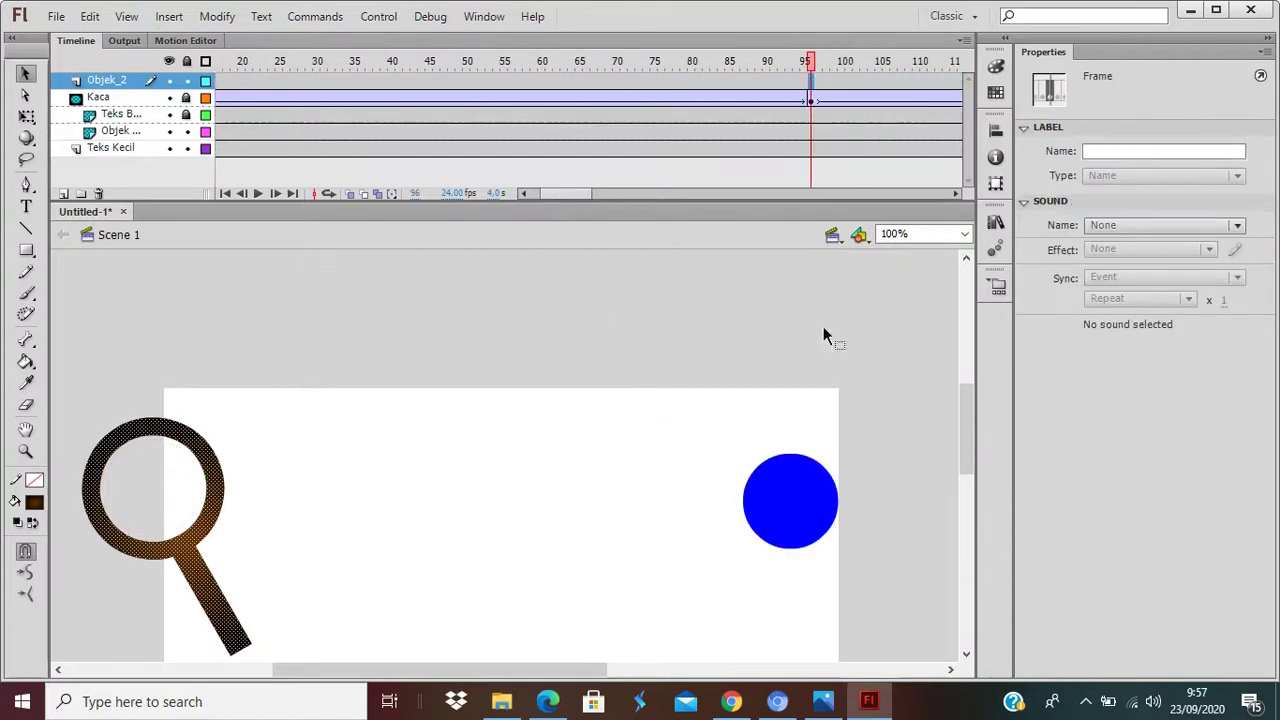
right_click(811, 82)
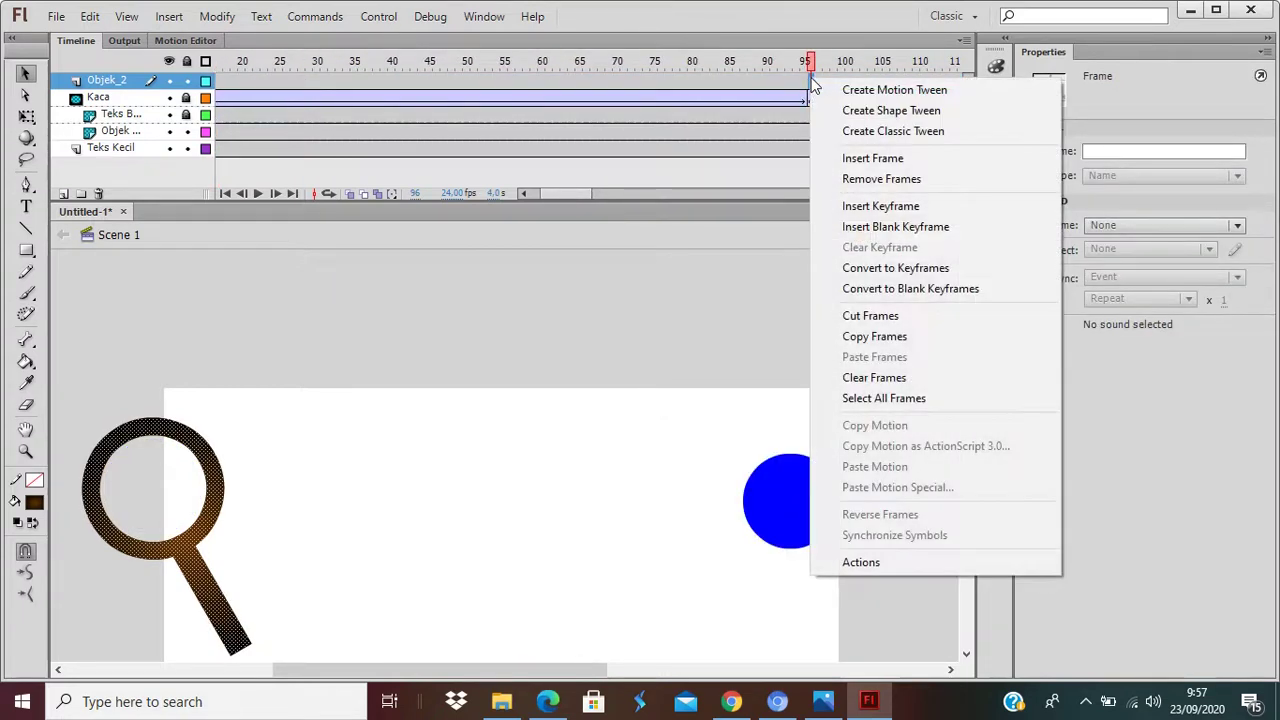
left_click(876, 206)
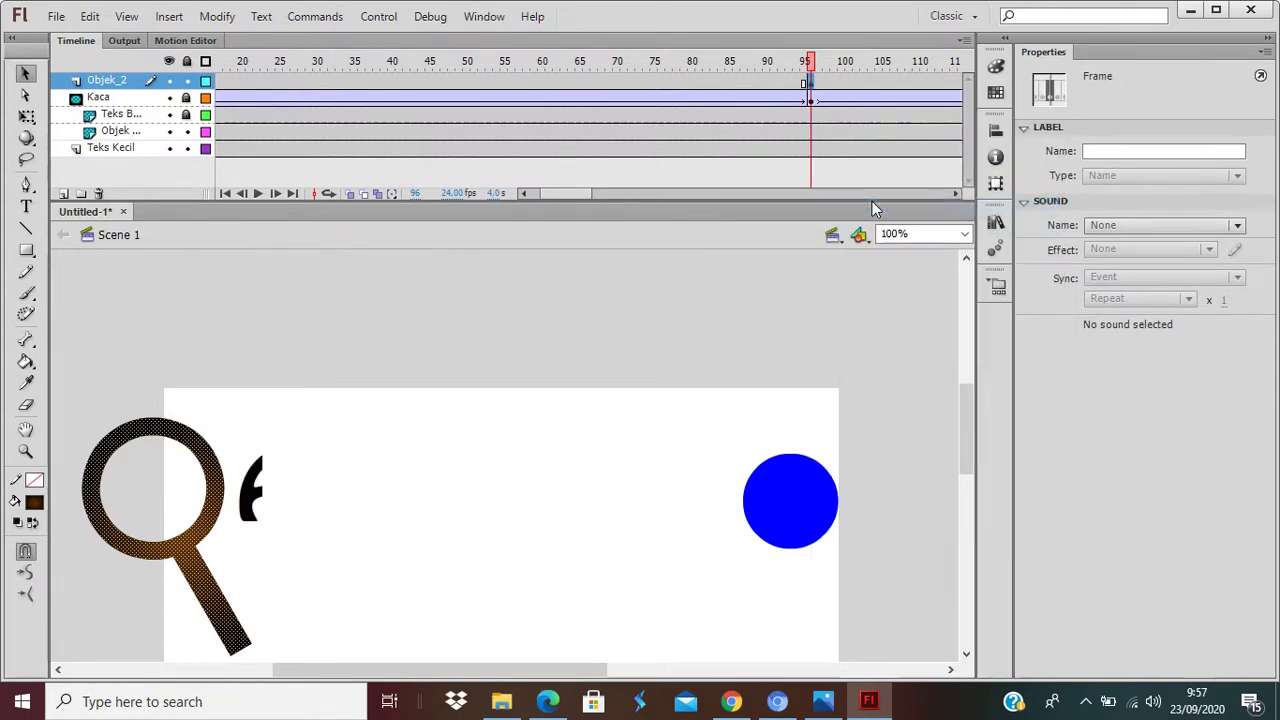
right_click(758, 82)
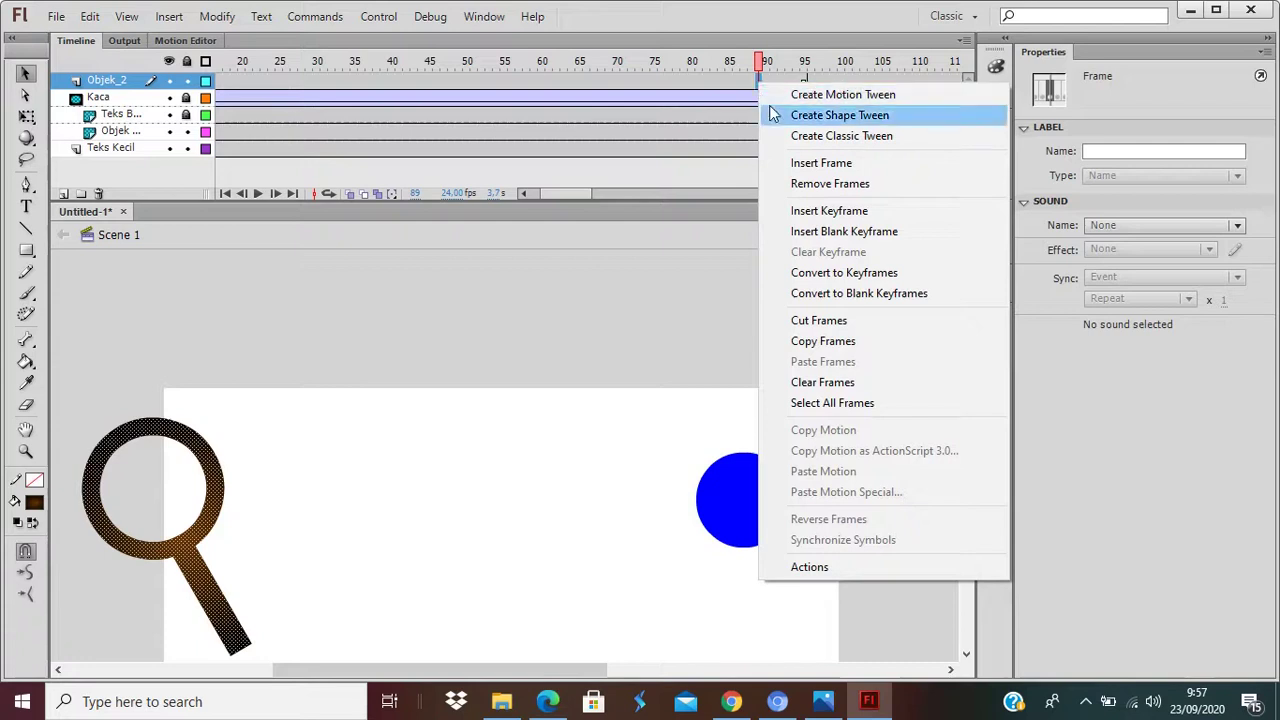
left_click(841, 136)
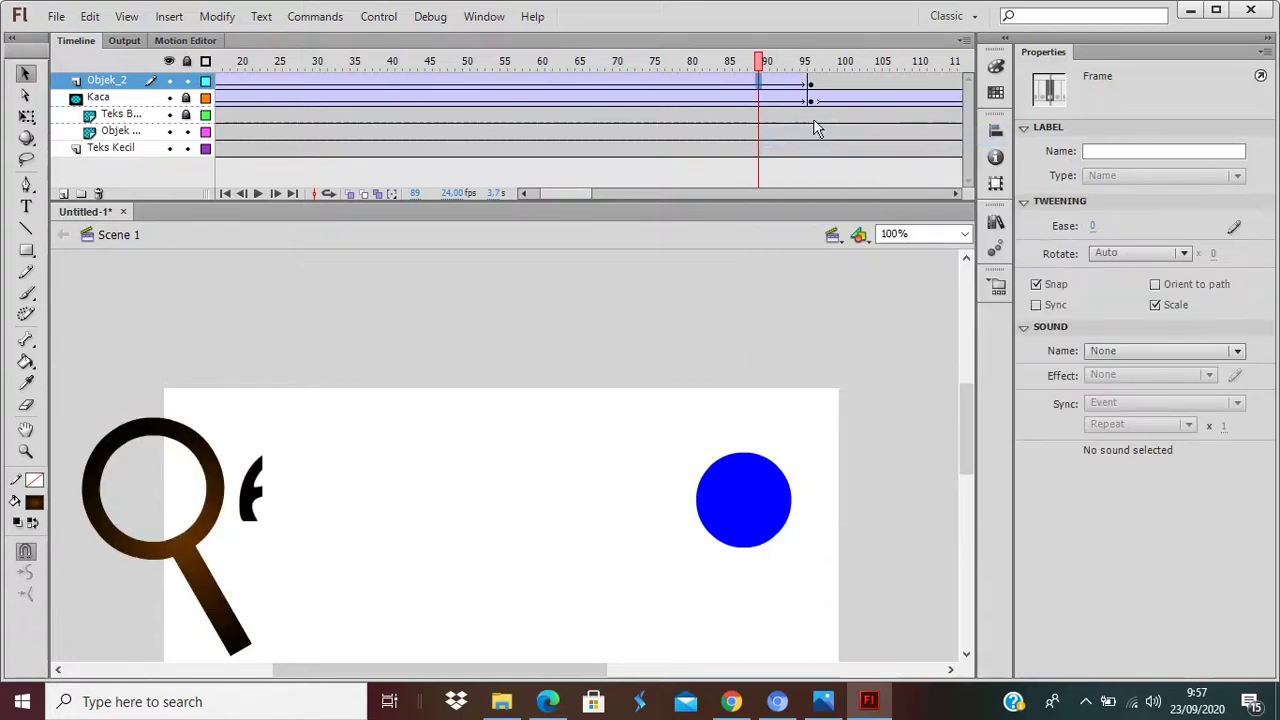
Move the magnifier at frame 96 so its ring is centred around the blue mask circle, at about X 683.1 and Y 171.7.
left_click(810, 82)
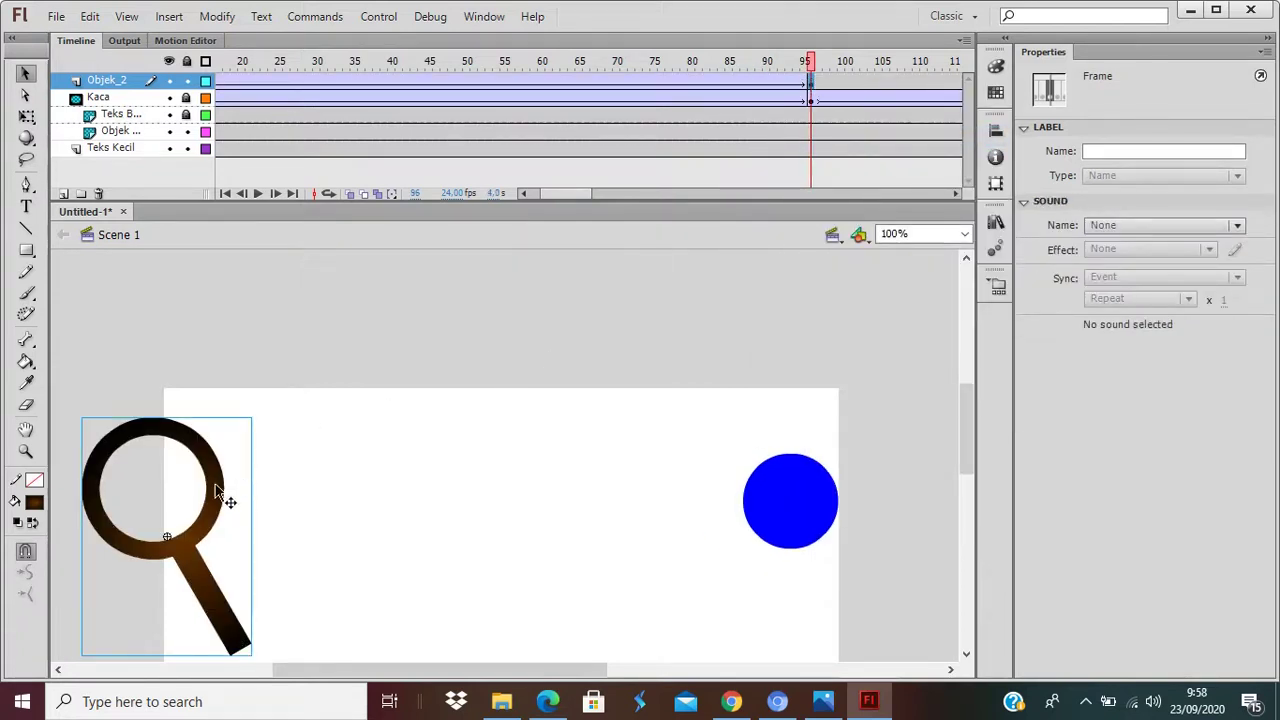
left_click_drag(201, 528, 838, 546)
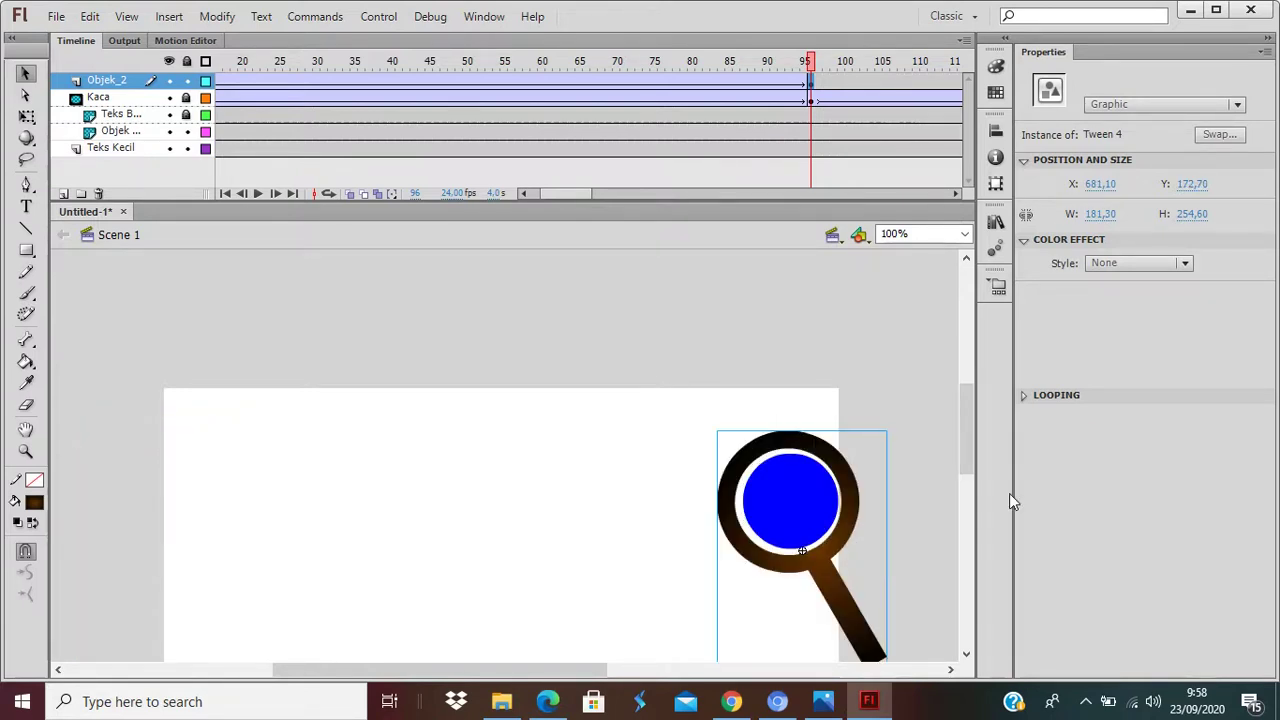
key("Right")
key("Right")
key("Right")
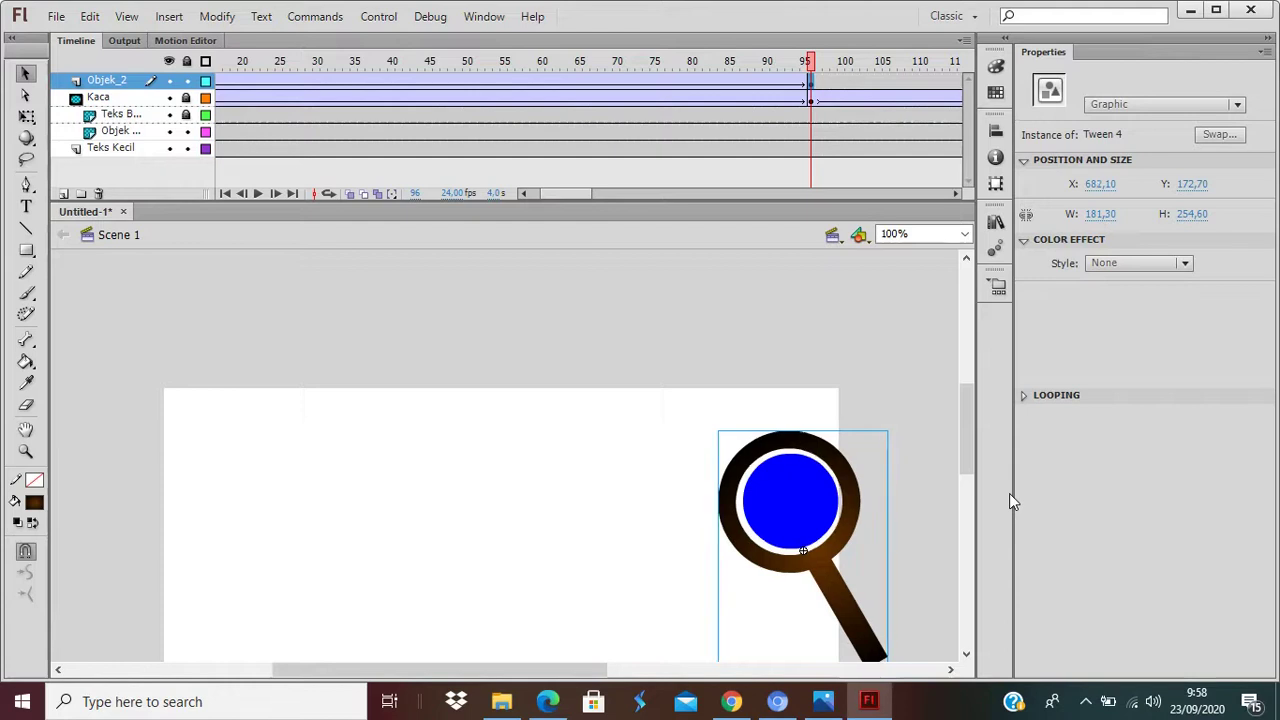
key("Left")
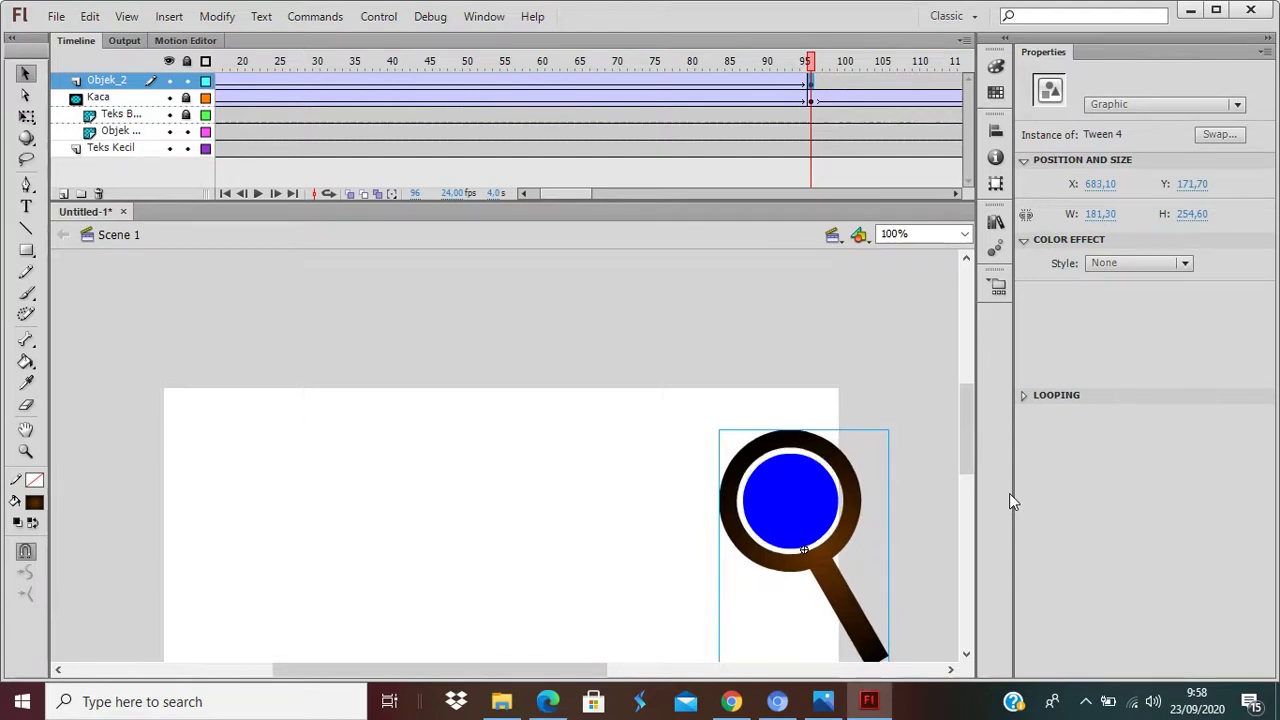
key("Up")
Insert a keyframe at frame 190 on layer Objek_2 and create a classic tween leading up to it.
left_click_drag(569, 195, 628, 196)
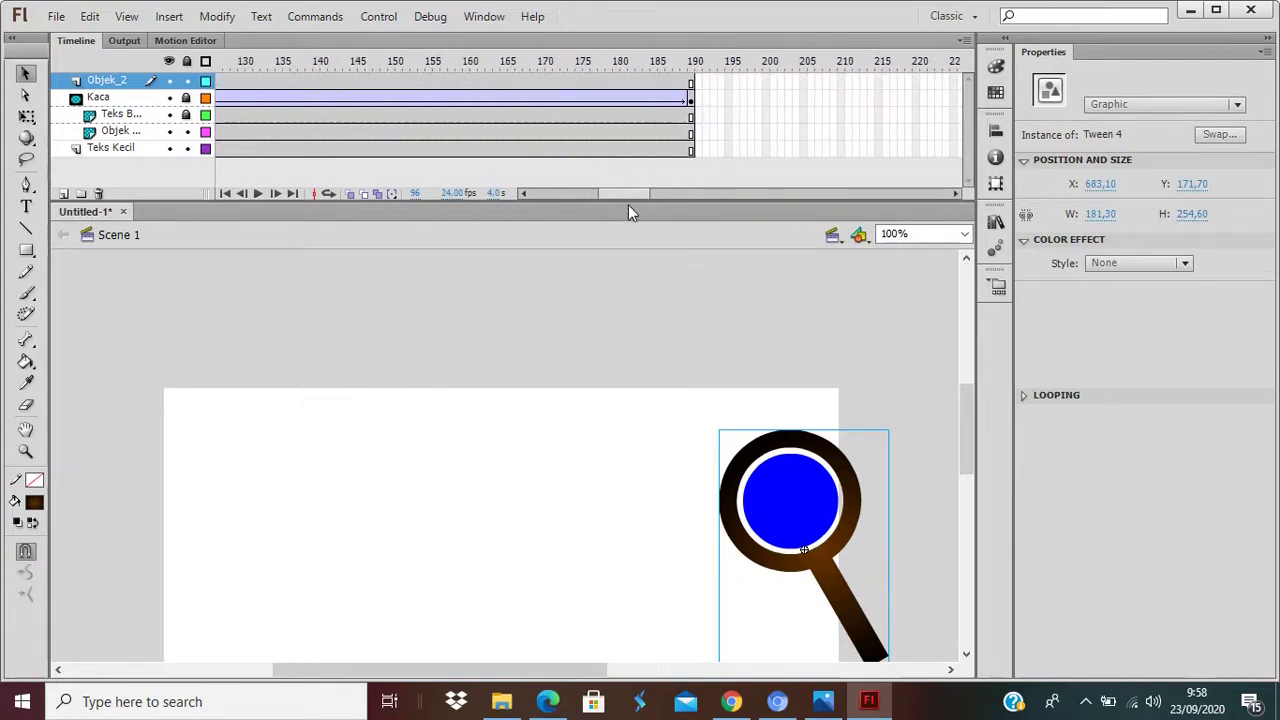
right_click(690, 81)
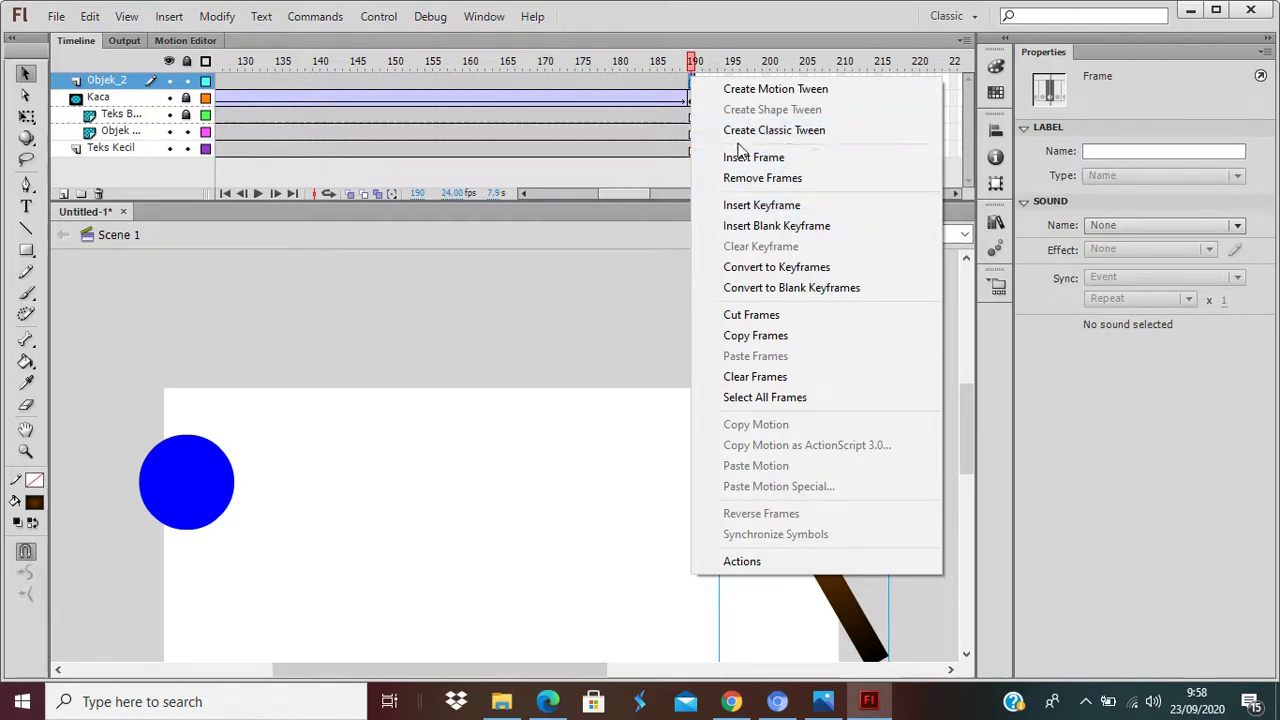
left_click(750, 205)
right_click(640, 82)
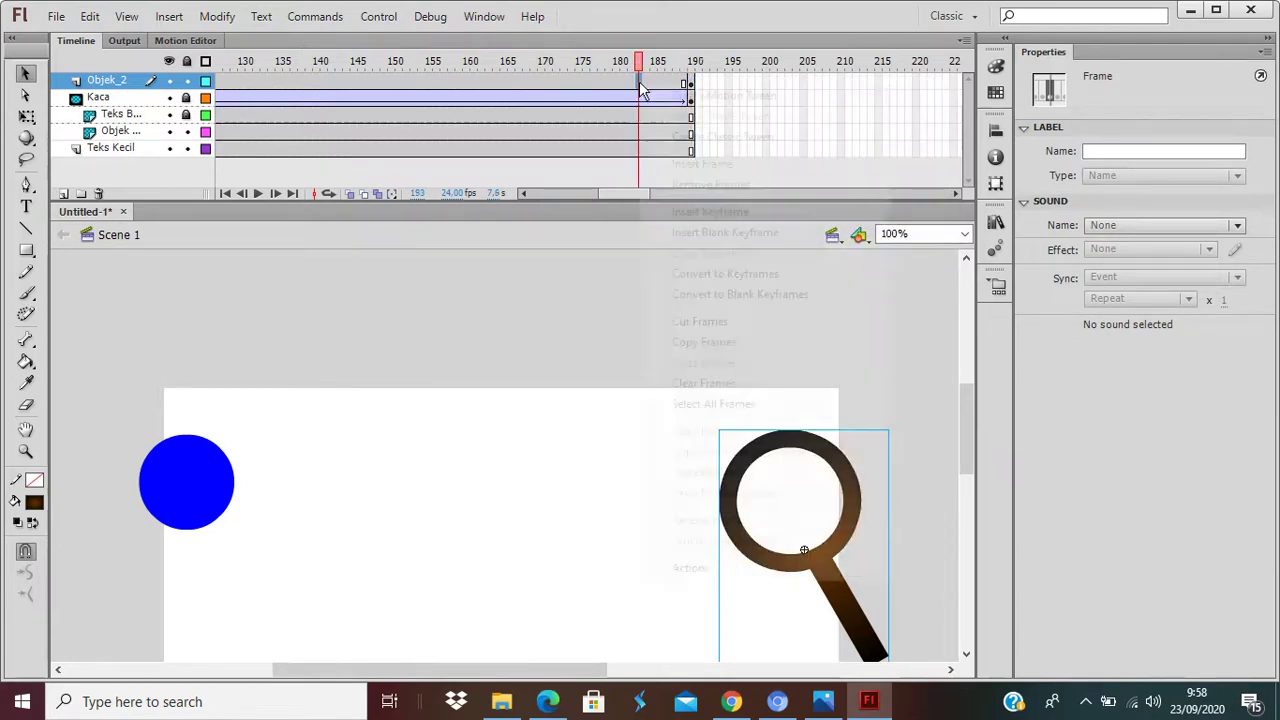
left_click(690, 134)
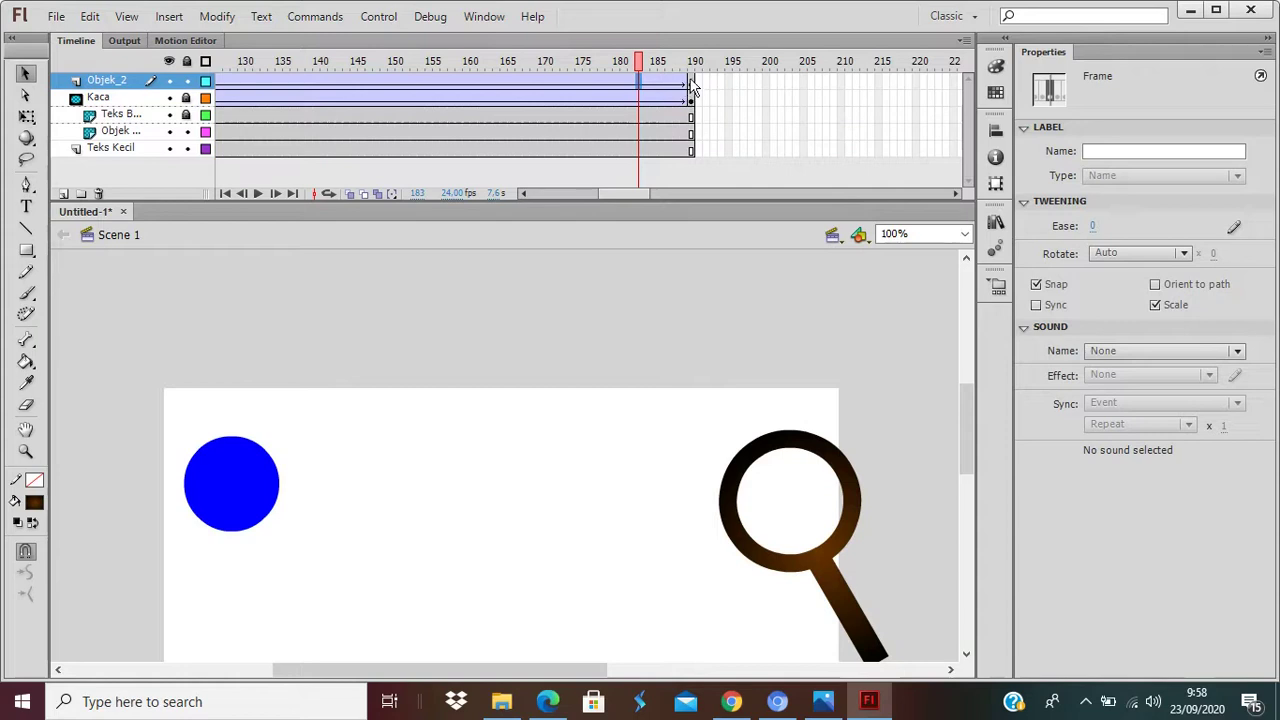
Centre the magnifier's ring around the blue mask circle at frame 190, at about X 39.15 and Y 151.7, and test the movie.
left_click(691, 84)
left_click_drag(822, 555, 216, 530)
key("Down")
key("Down")
key("Down")
key("Down")
key("Down")
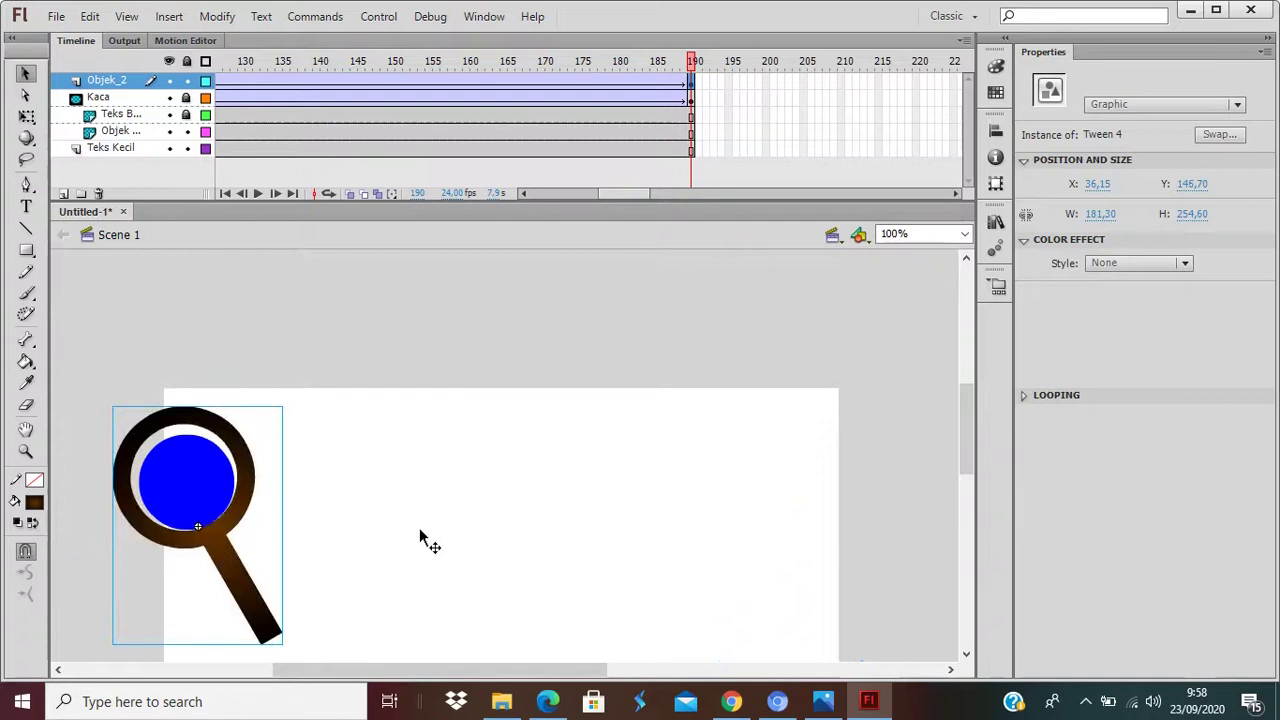
key("Right")
key("Right")
key("Down")
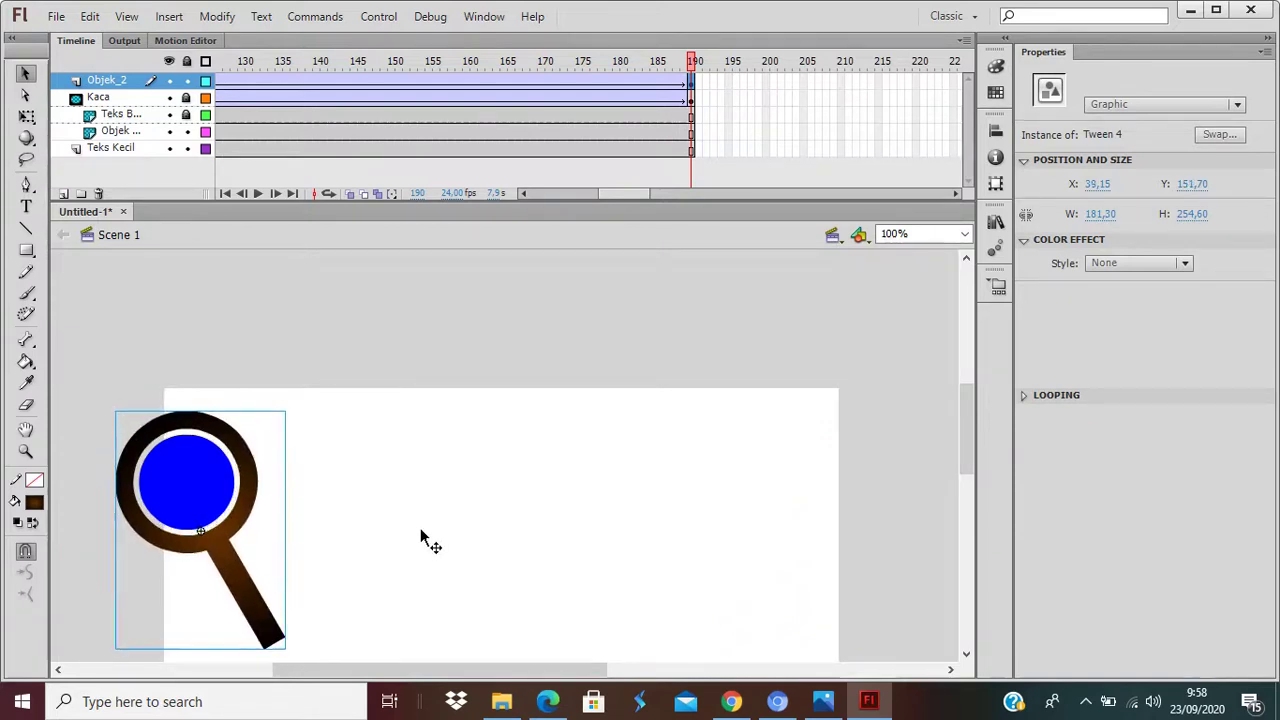
key("Left")
key("Down")
key("Right")
key("Up")
key("ctrl+Return")
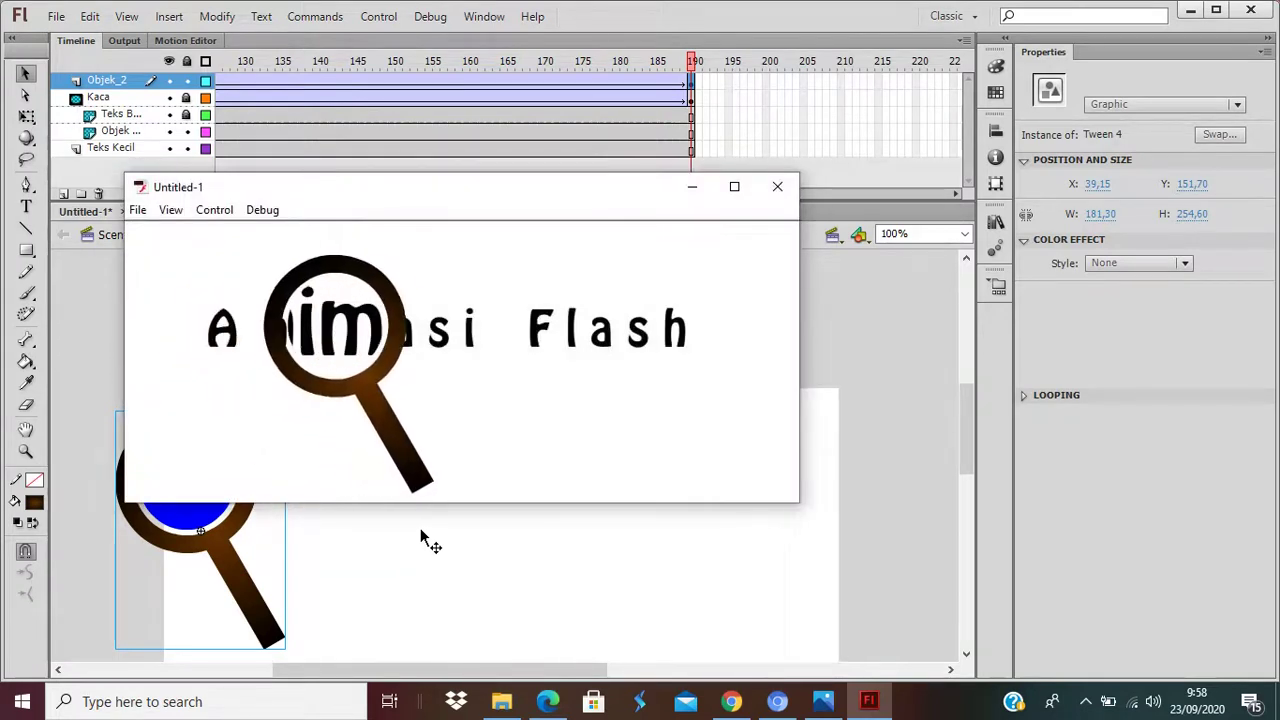